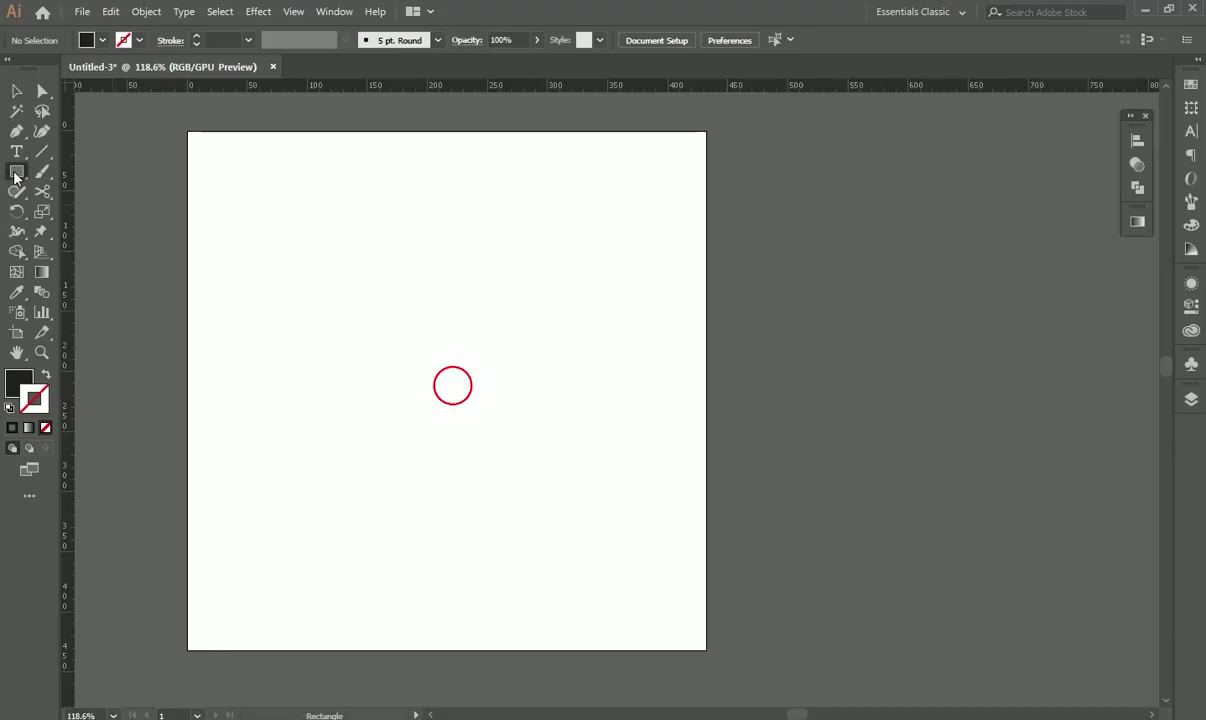
Step: Create a 15 px by 15 px black square near the middle of the artboard
left_click(464, 389)
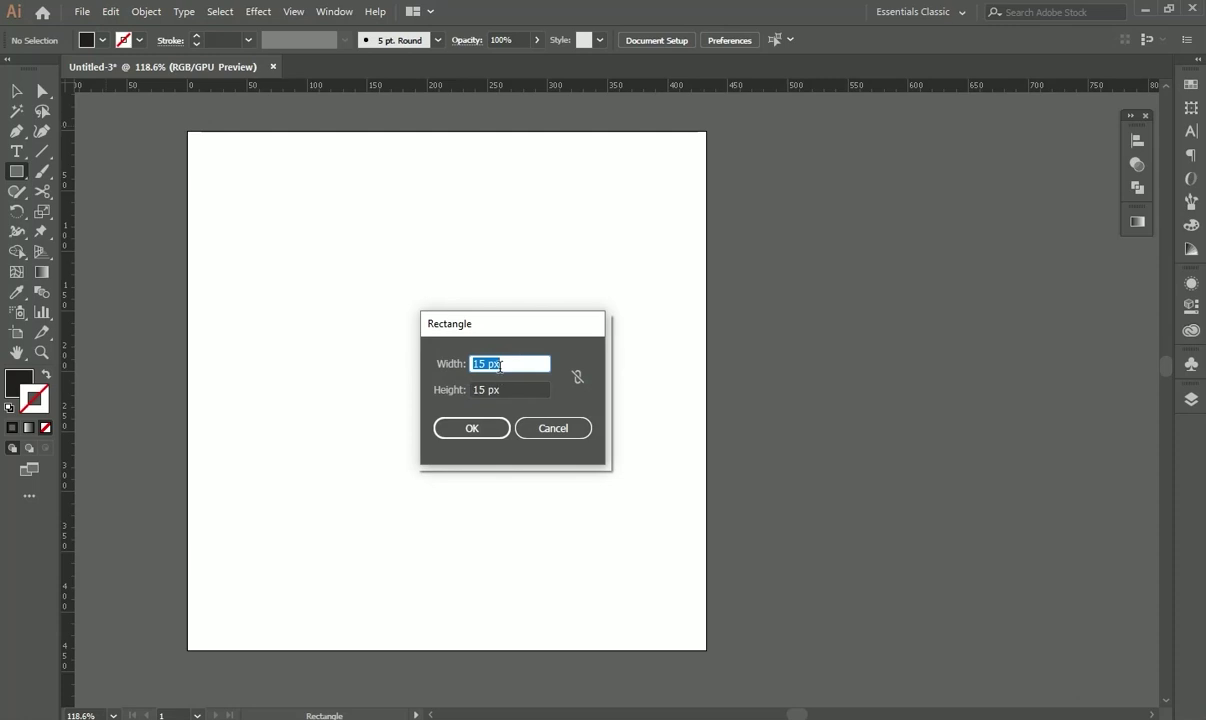
left_click(504, 390)
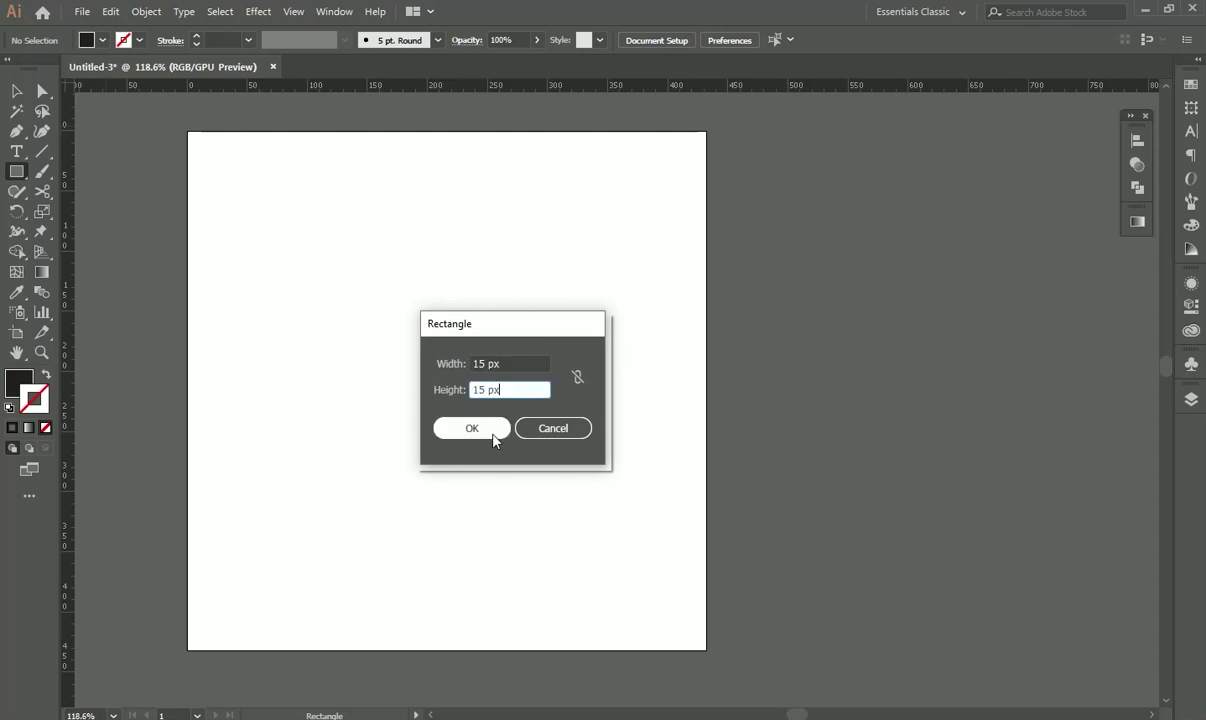
left_click(496, 431)
key("v")
left_click(407, 298)
Step: Show the Symbols panel and place it beside the artboard
left_click(345, 15)
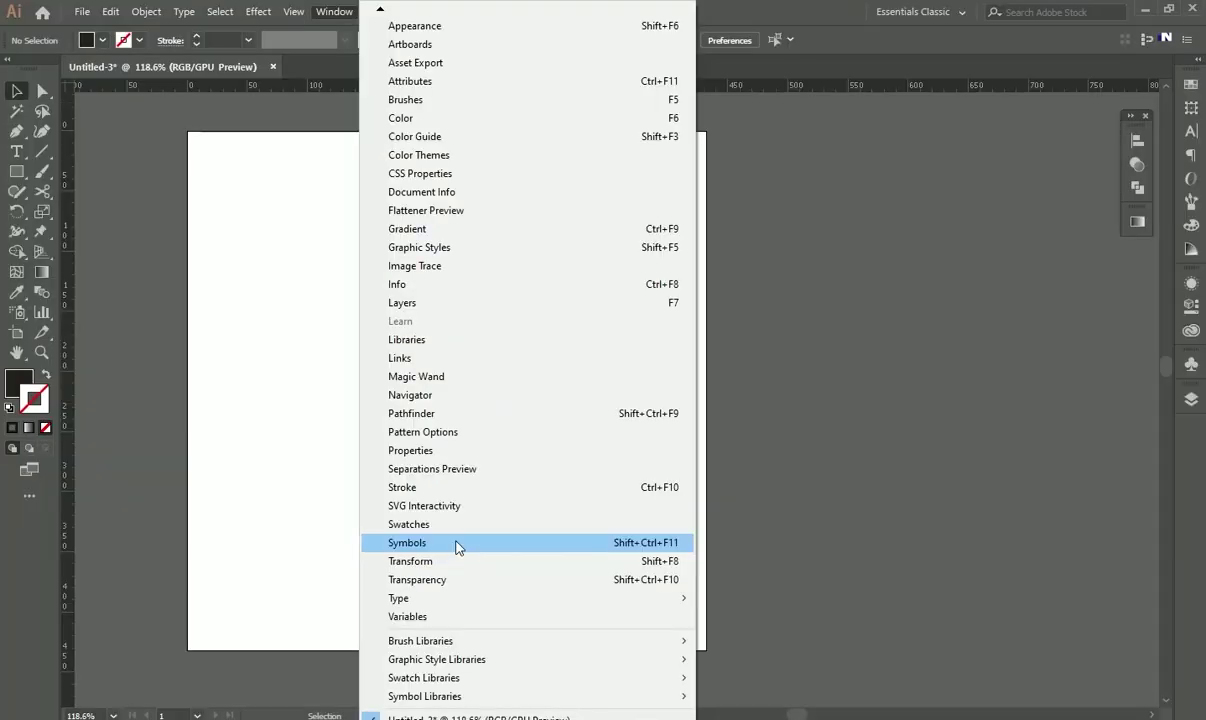
left_click(451, 545)
left_click_drag(1100, 352, 1044, 190)
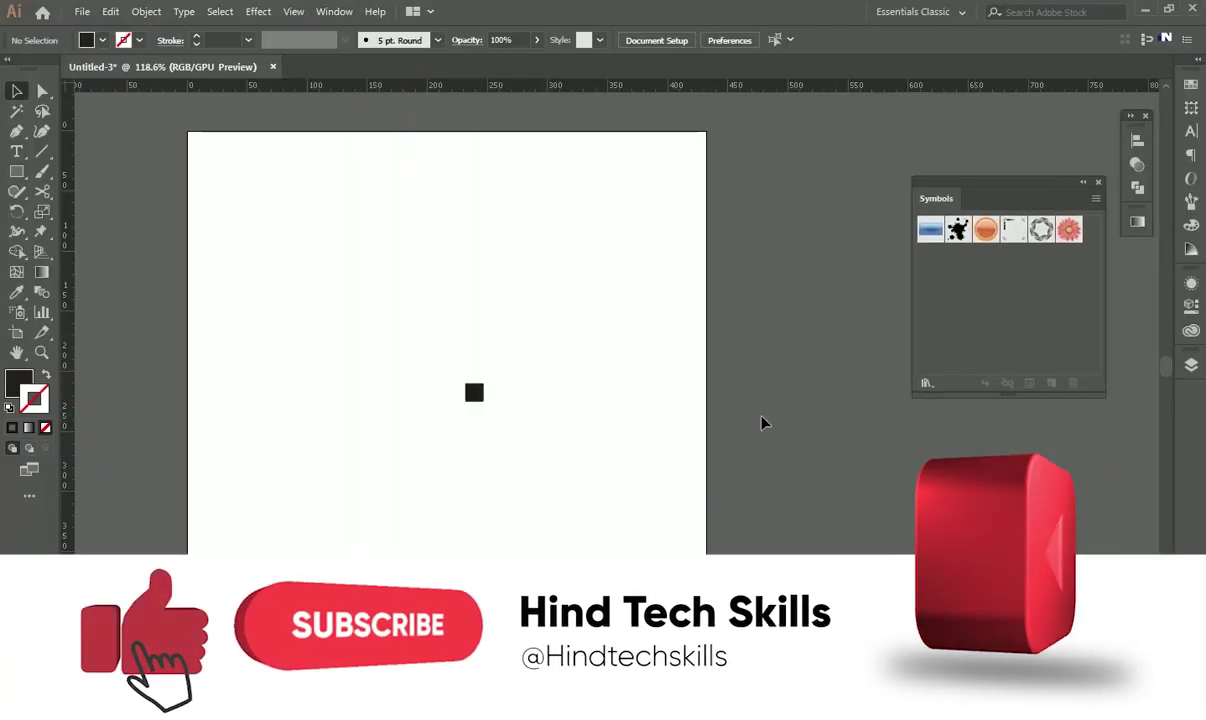
Step: Turn the black square into a new dynamic Movie Clip symbol named "1"
left_click(476, 398)
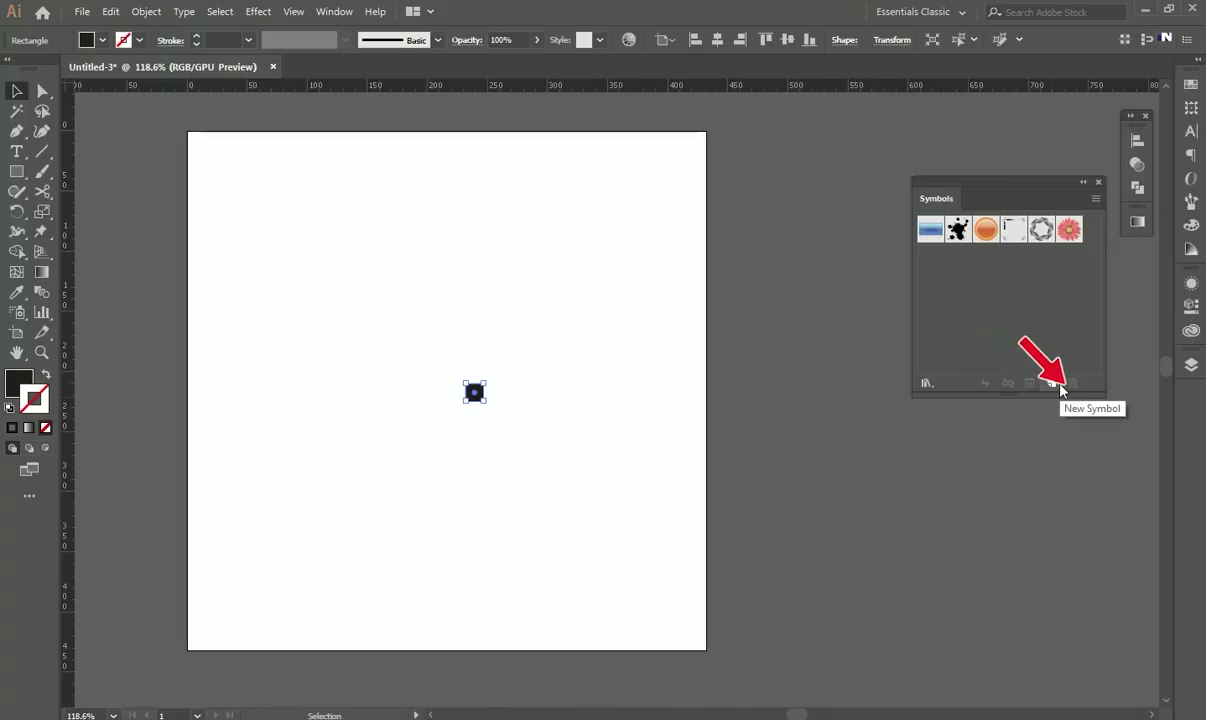
left_click(1040, 381)
left_click_drag(617, 316, 737, 303)
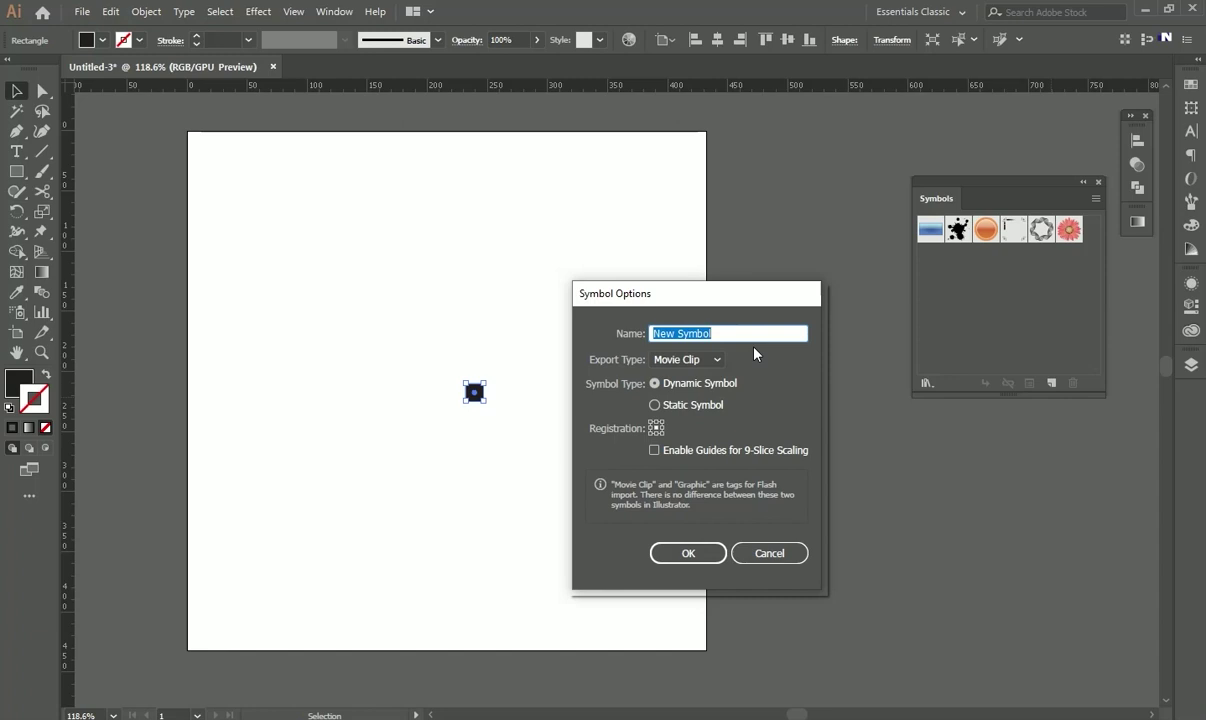
type("1")
left_click(683, 558)
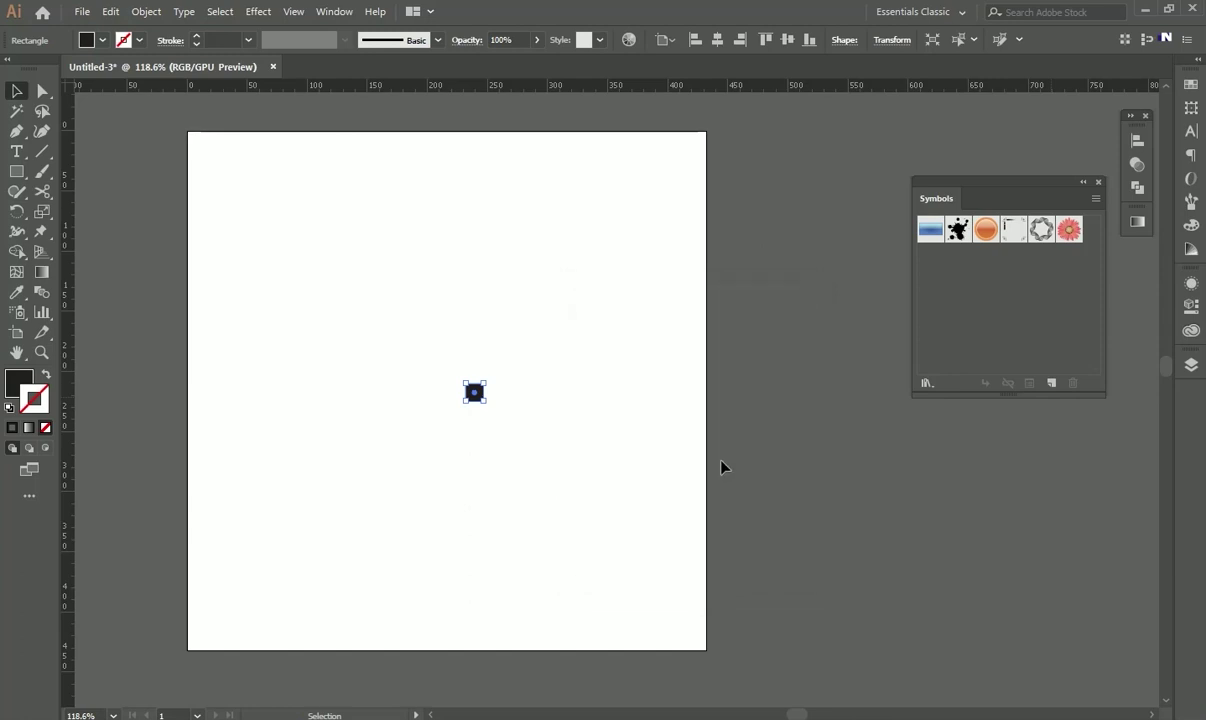
left_click(715, 408)
Step: Duplicate the square symbol instance by copy and paste, and move the copy above the original
left_click(476, 401)
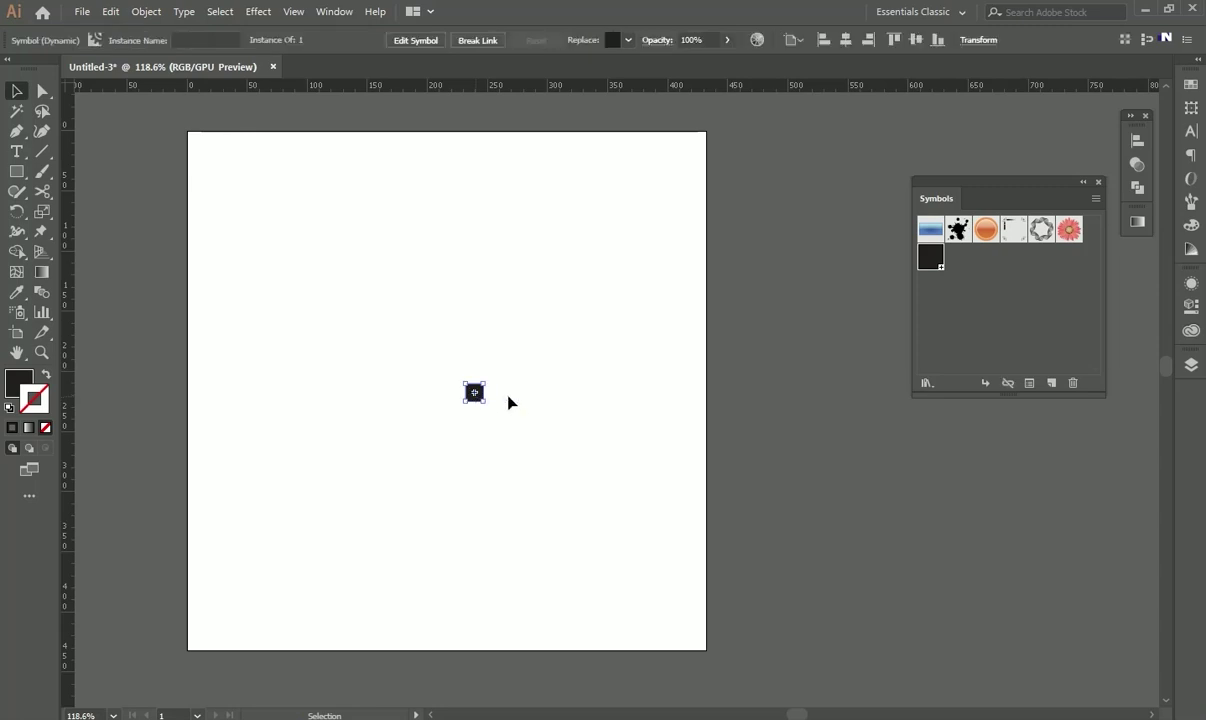
left_click(110, 13)
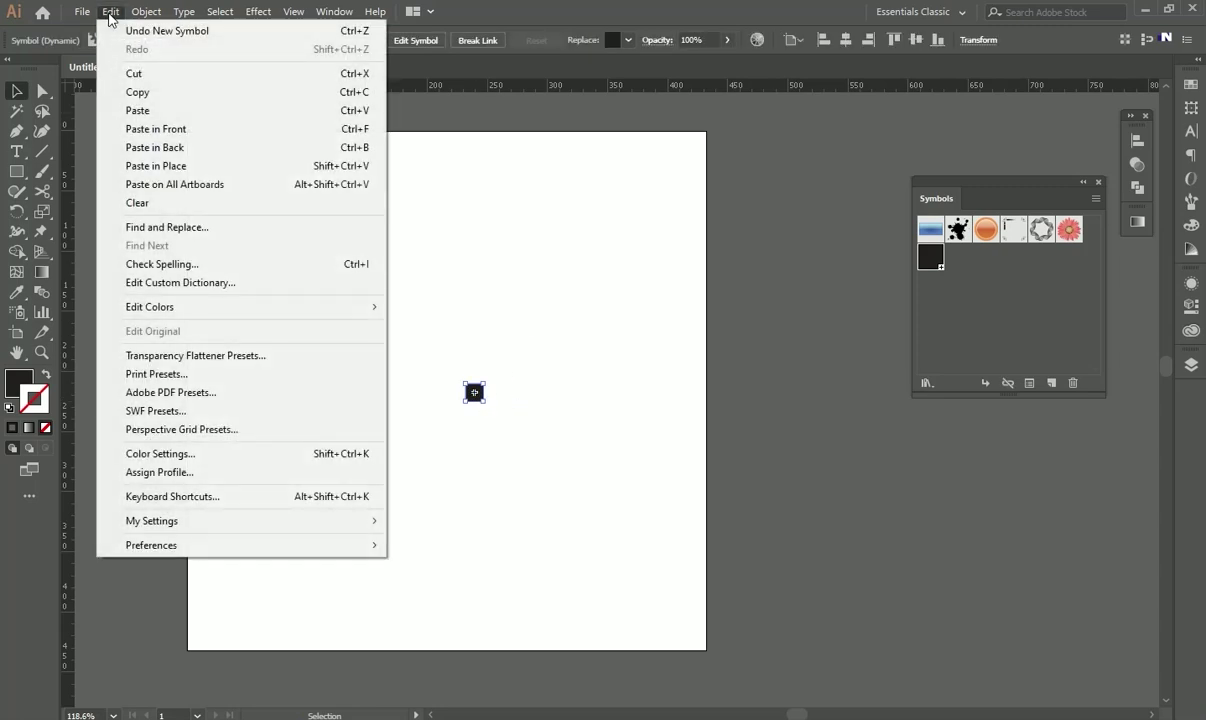
left_click(144, 91)
left_click(111, 13)
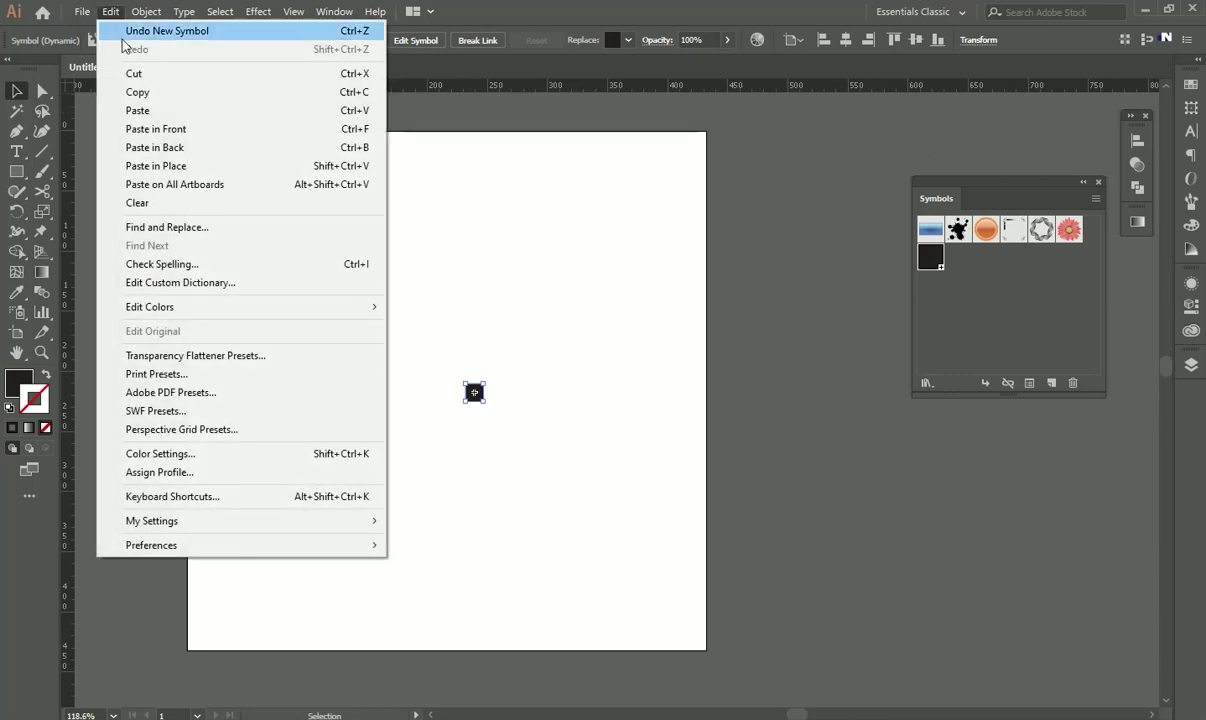
left_click(140, 110)
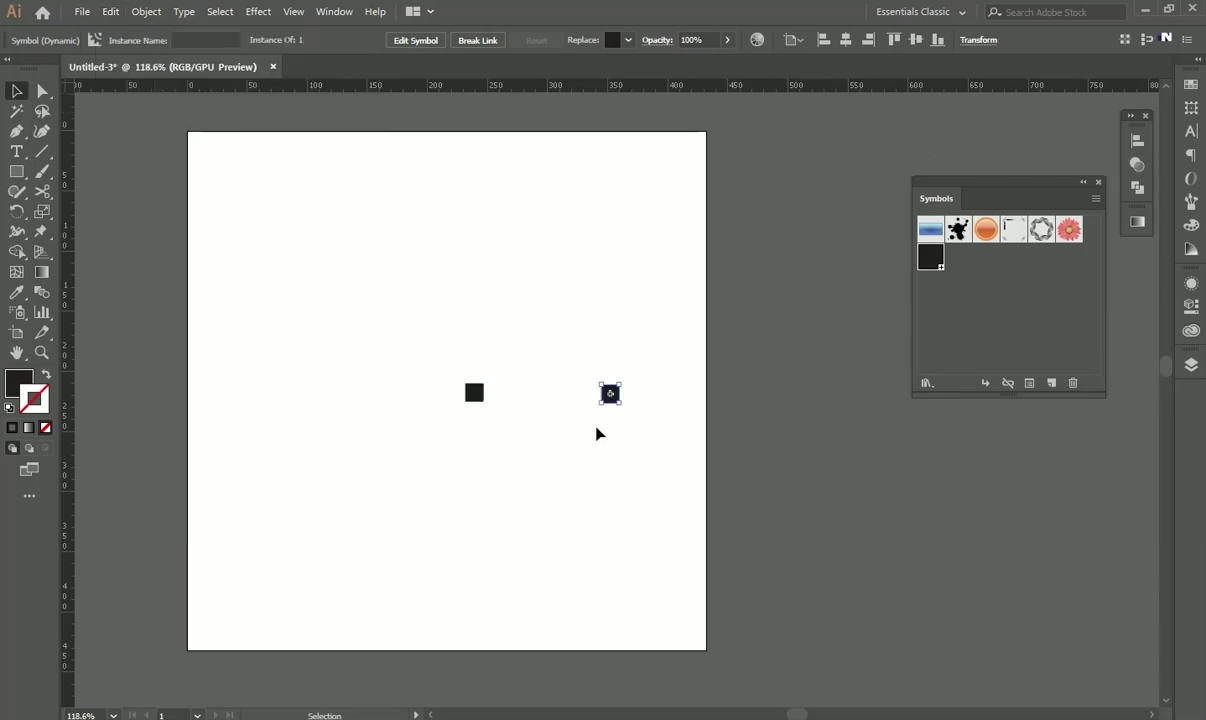
left_click_drag(619, 402, 508, 309)
Step: Set the copied instance's width and height to 2 px with proportions linked
left_click(979, 42)
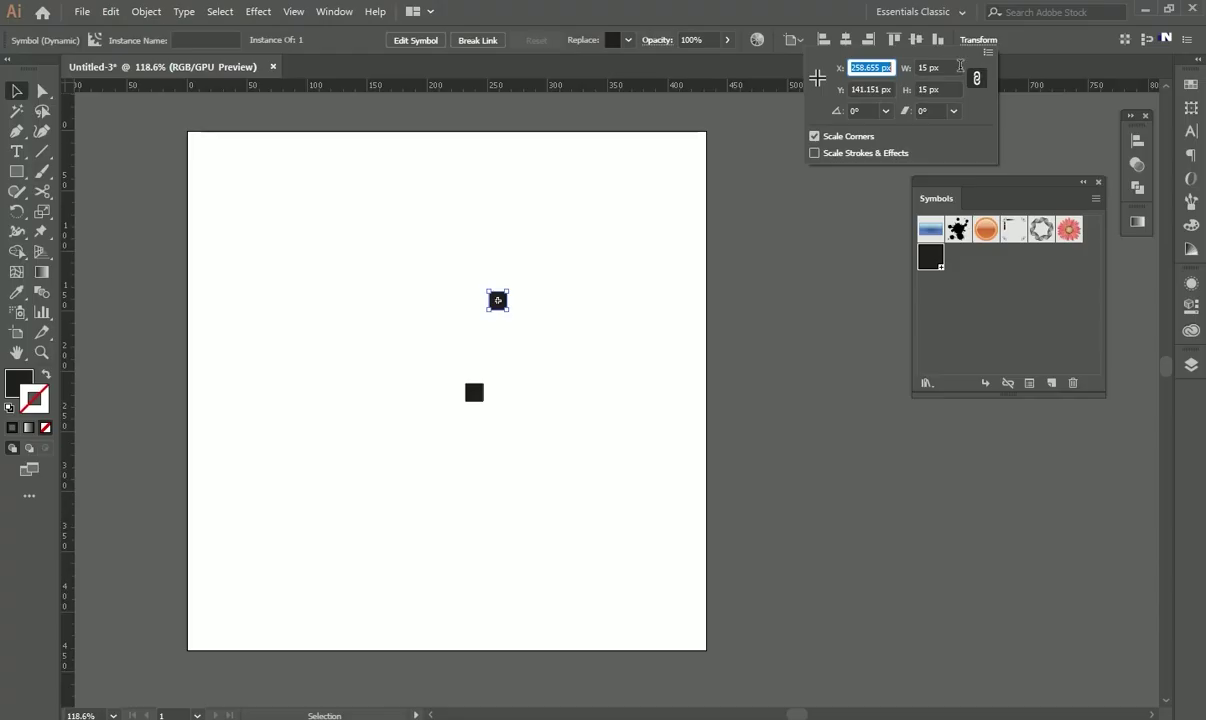
left_click(948, 67)
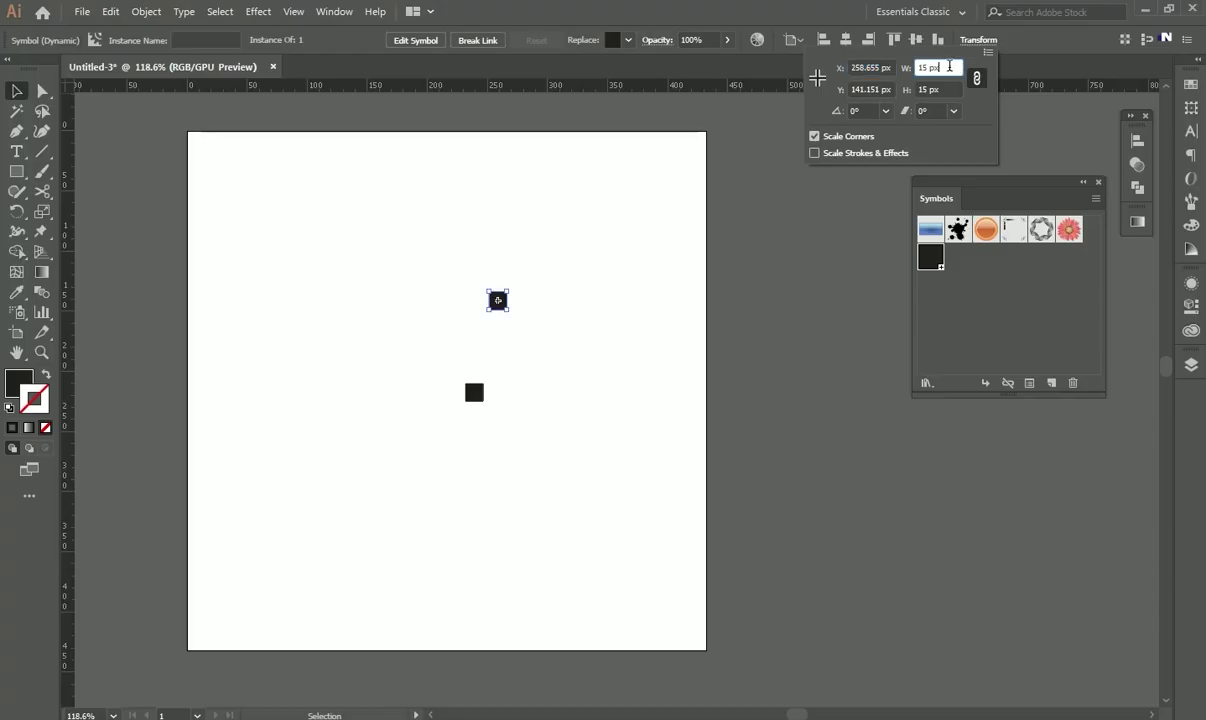
left_click_drag(949, 67, 915, 68)
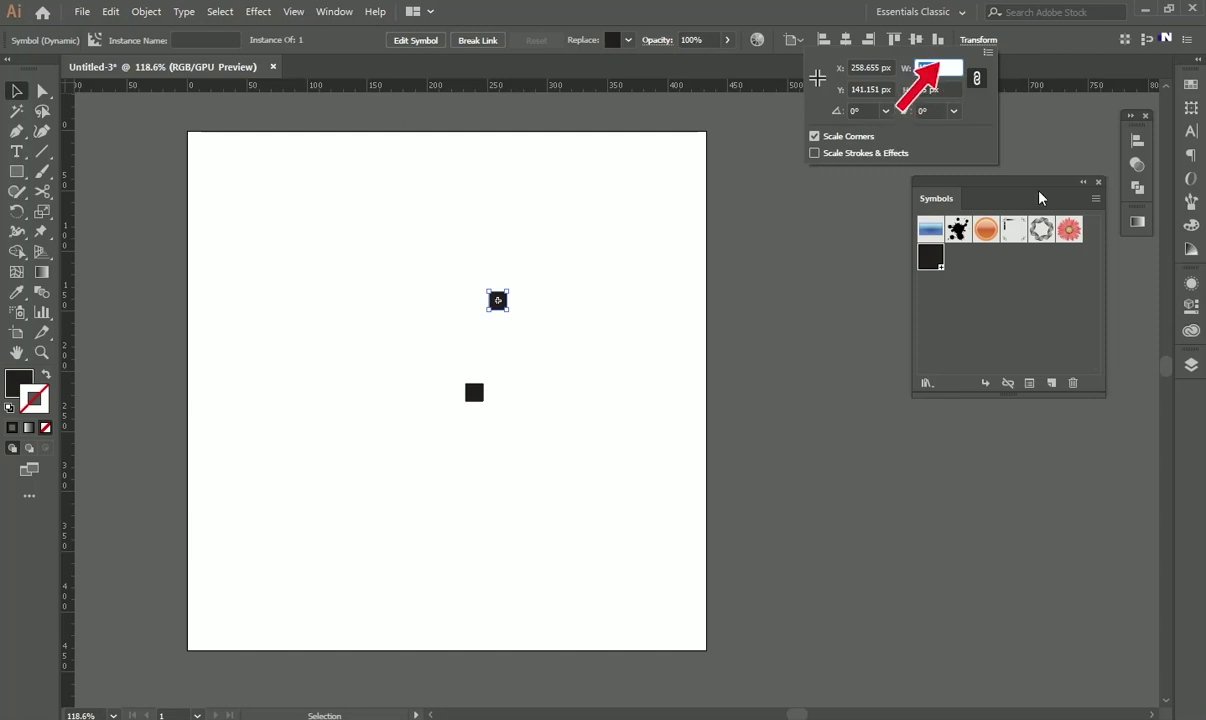
type("2")
key("Return")
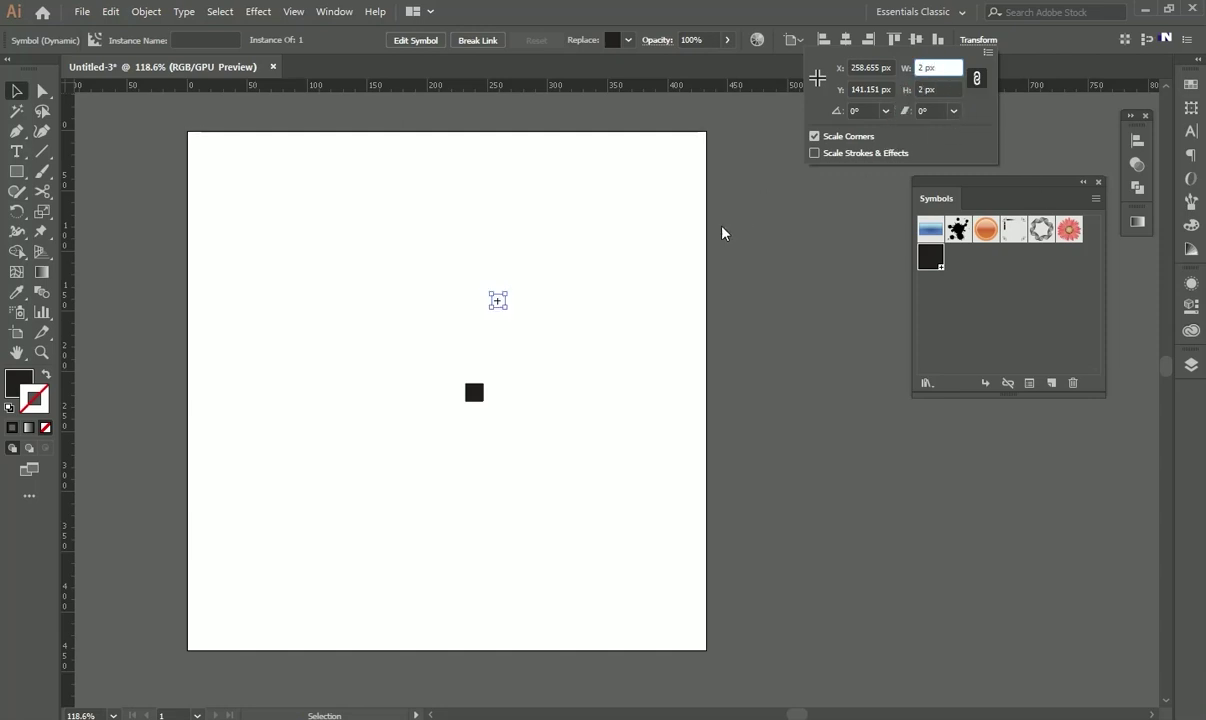
left_click(810, 234)
left_click(810, 234)
Step: Move the 2 px square up toward the artboard's top and float the Align panel below the Symbols panel
left_click_drag(476, 271, 451, 223)
left_click(602, 344)
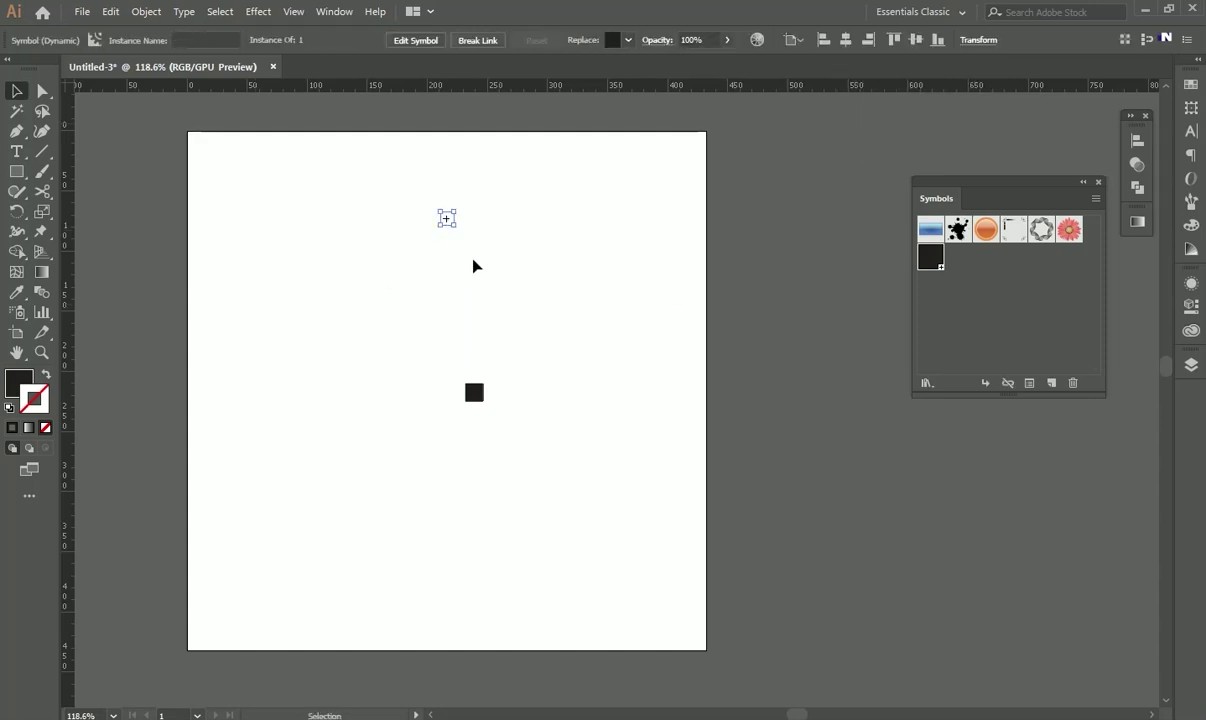
left_click_drag(1141, 140, 998, 460)
left_click(996, 463)
left_click_drag(920, 451, 1058, 443)
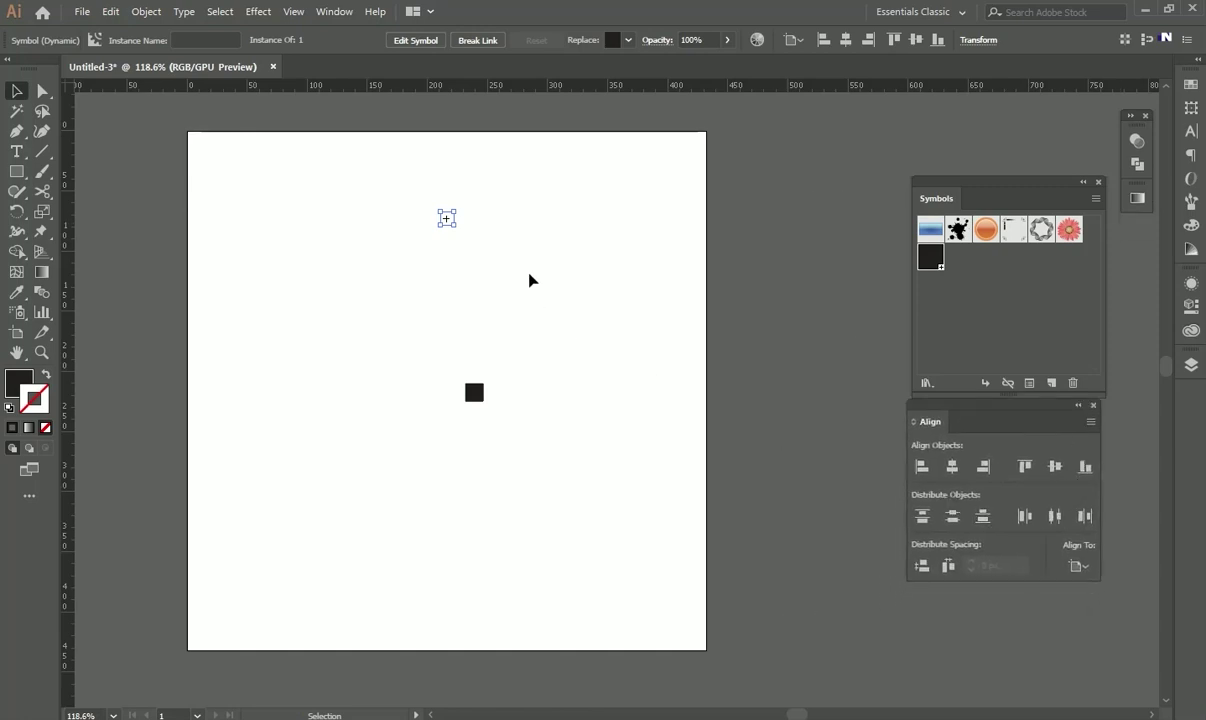
Step: Align the 2 px square to the artboard's top edge, using Align to Artboard
left_click(1088, 567)
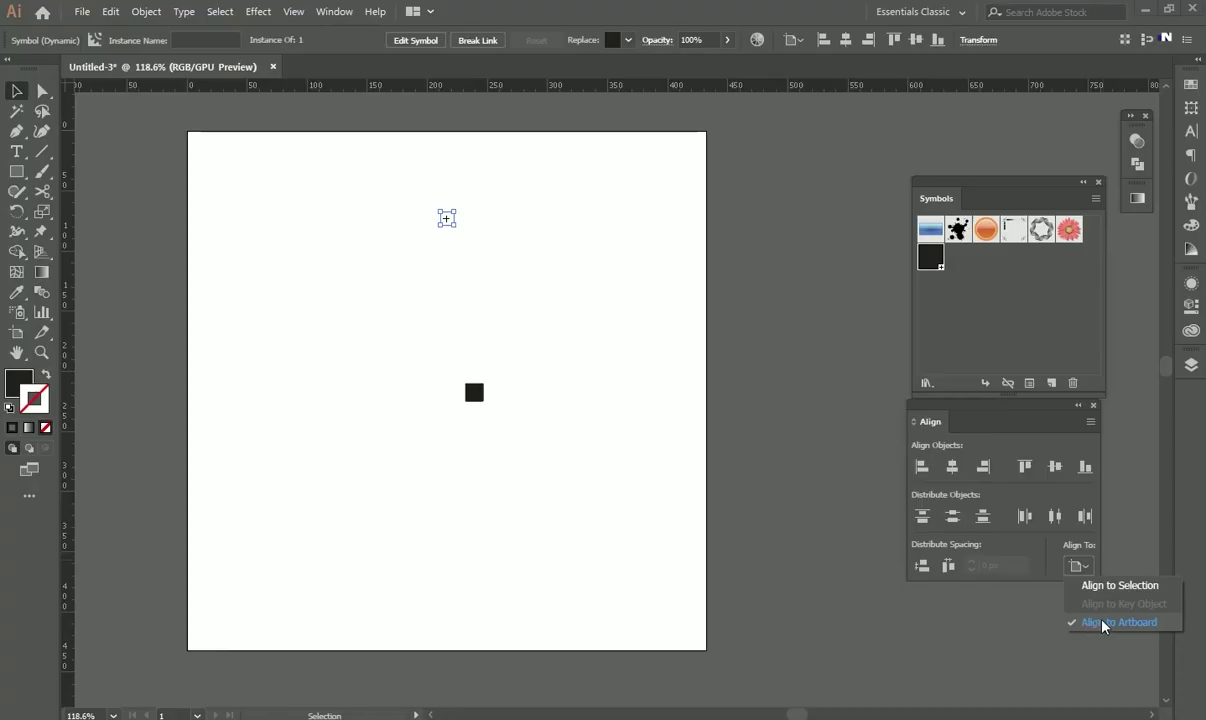
left_click(1031, 620)
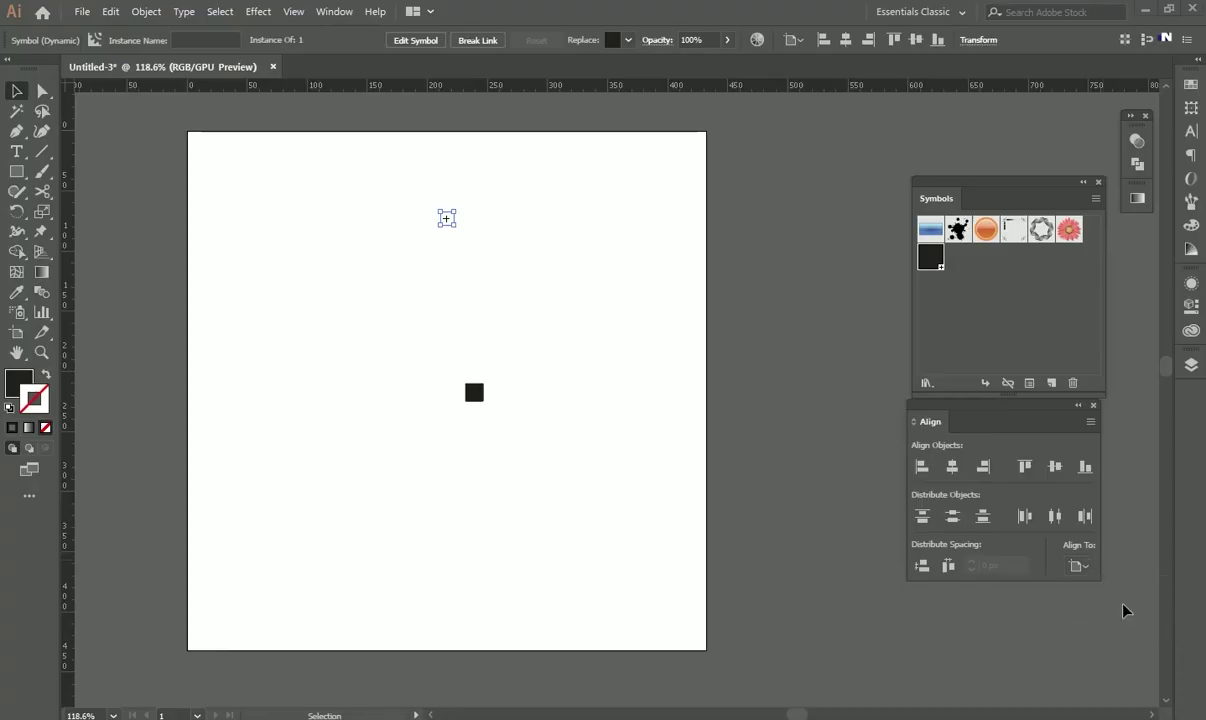
left_click(1025, 469)
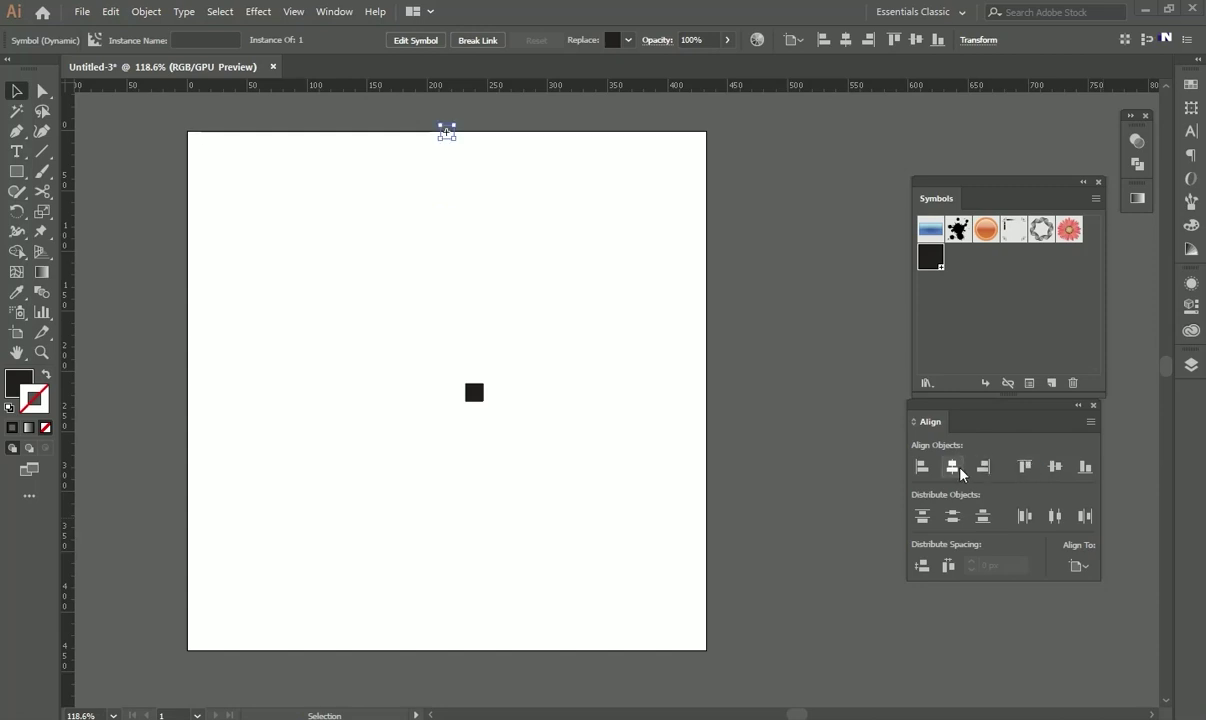
left_click(652, 372)
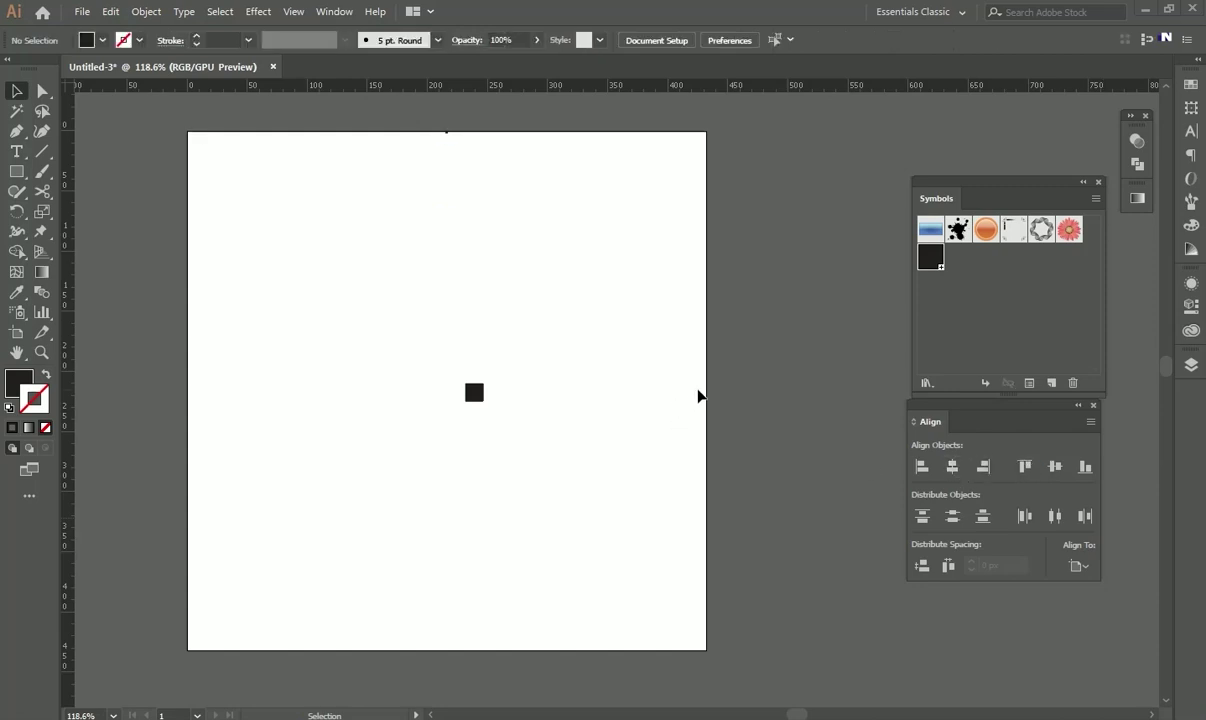
Step: Duplicate the small square at the artboard's top edge by copy and paste
left_click(441, 128)
left_click(111, 12)
left_click(130, 90)
left_click(112, 12)
left_click(140, 106)
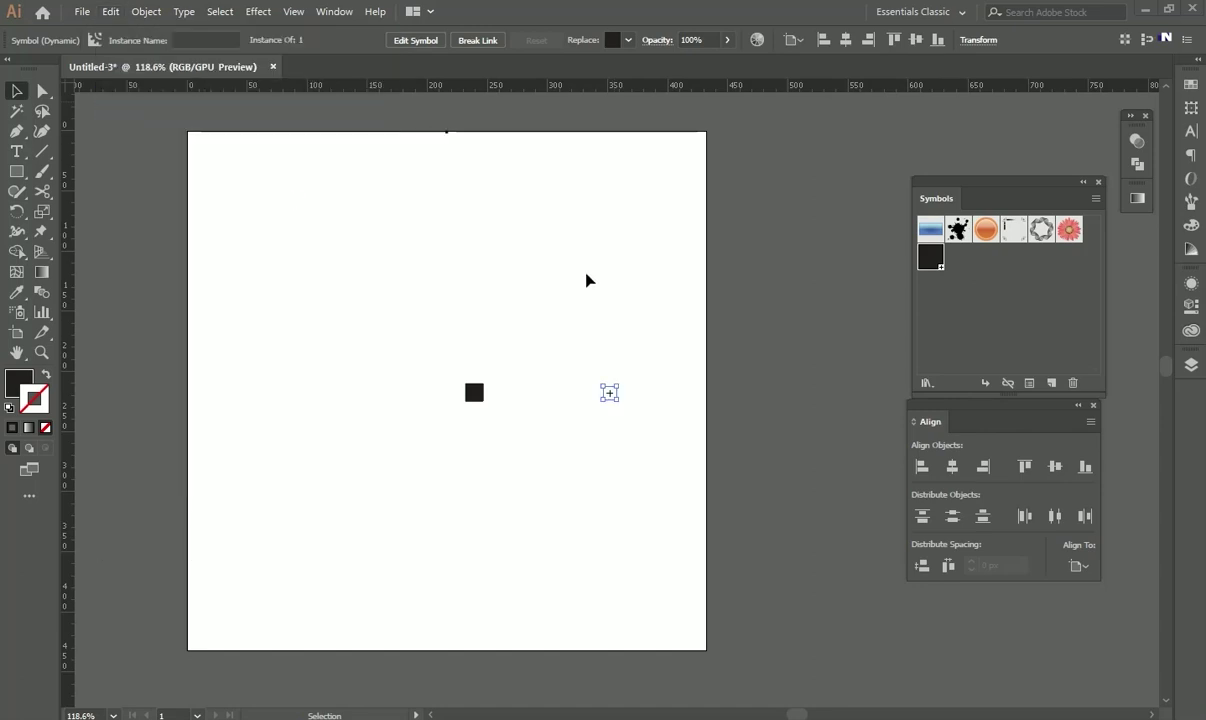
left_click(627, 403)
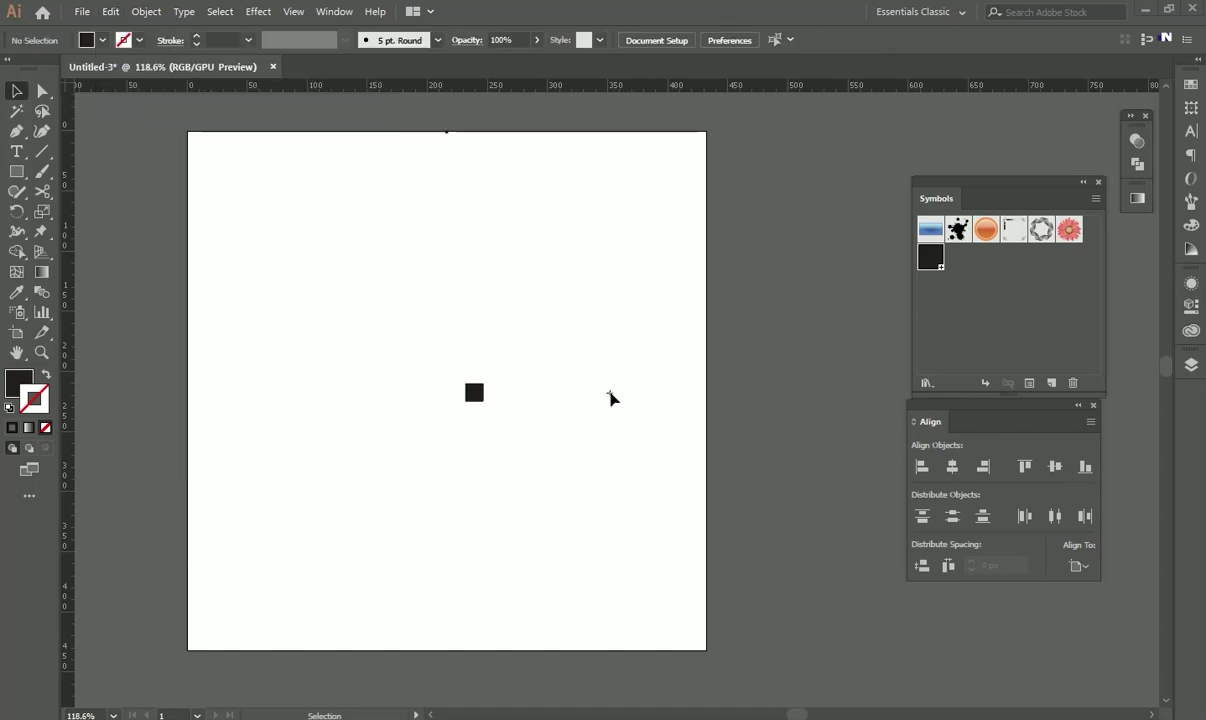
Step: Align the pasted small square to the artboard's bottom edge and center it horizontally
left_click(609, 396)
left_click(1085, 467)
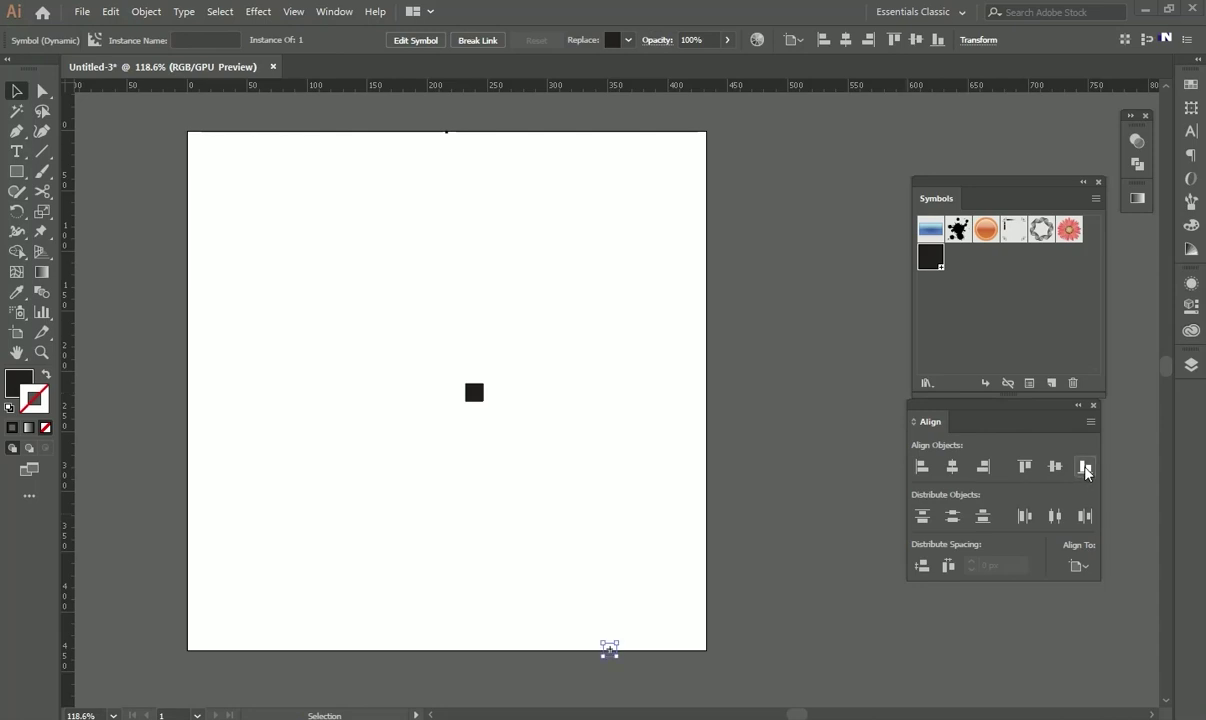
left_click(953, 466)
Step: Center all three squares horizontally on the artboard so they form a vertical column
left_click(363, 107)
left_click_drag(363, 107, 609, 664)
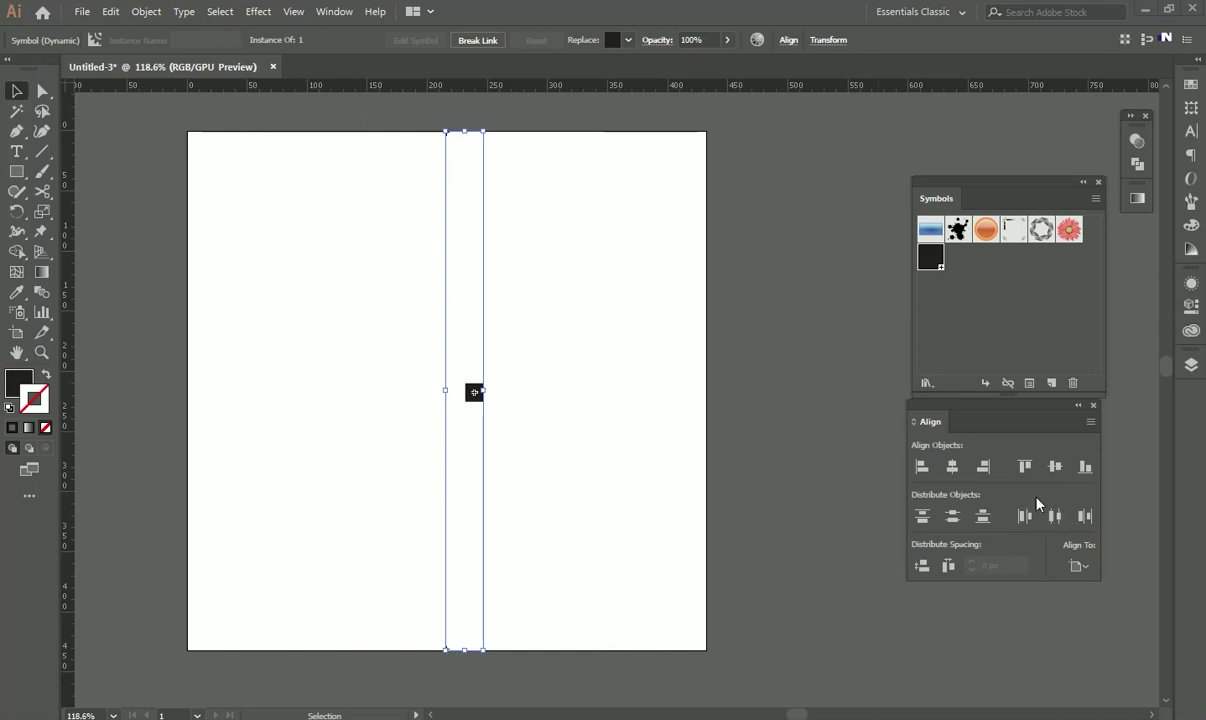
left_click(953, 466)
left_click(539, 394)
Step: Bring the small square at the artboard's top edge to the front of the stacking order
left_click_drag(415, 119, 478, 184)
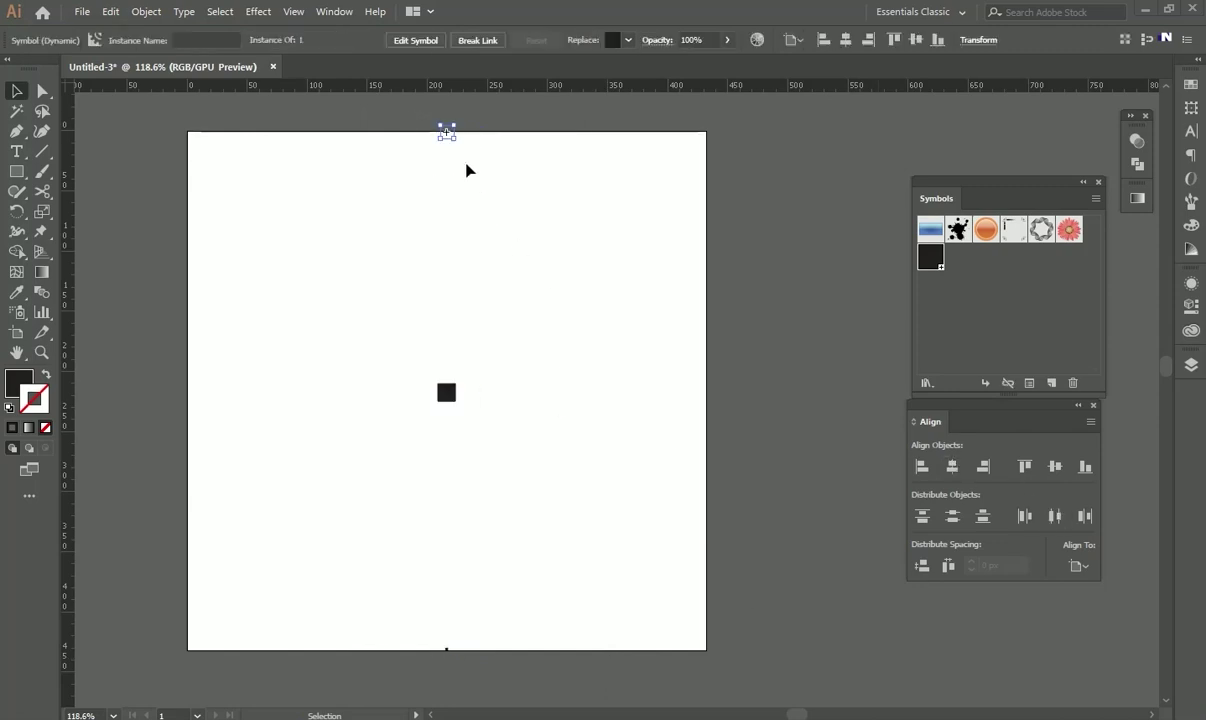
key("a")
left_click(467, 137)
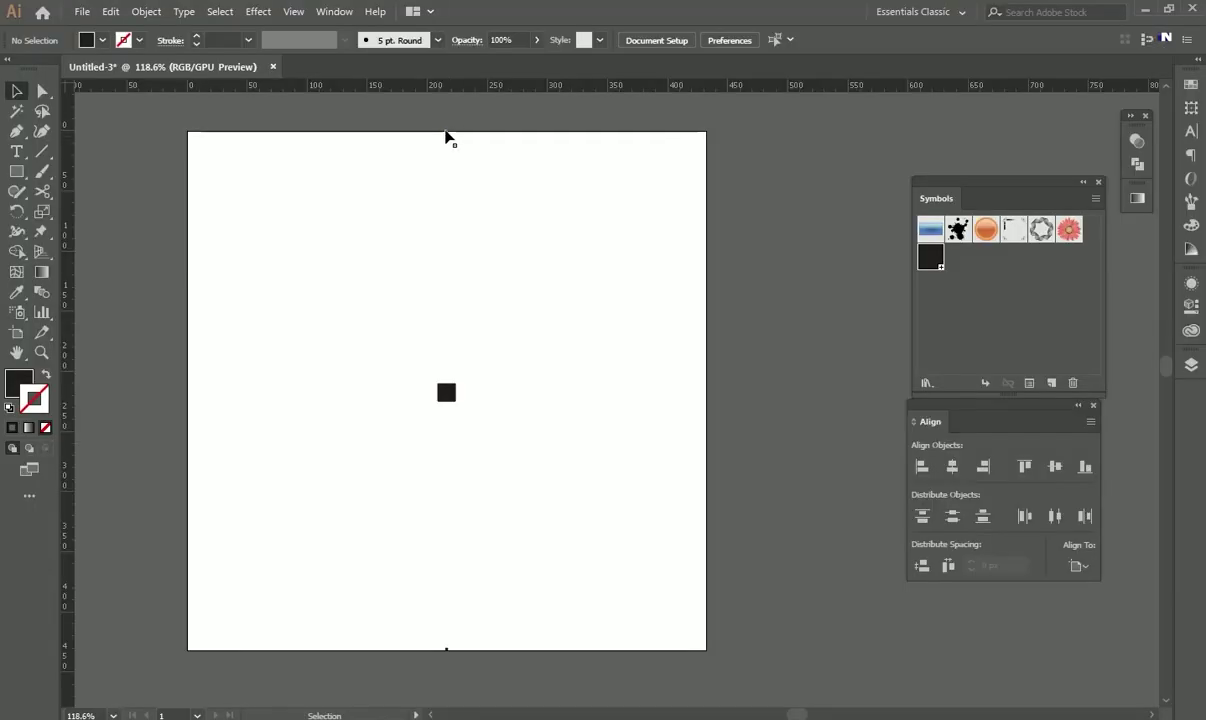
left_click(432, 135)
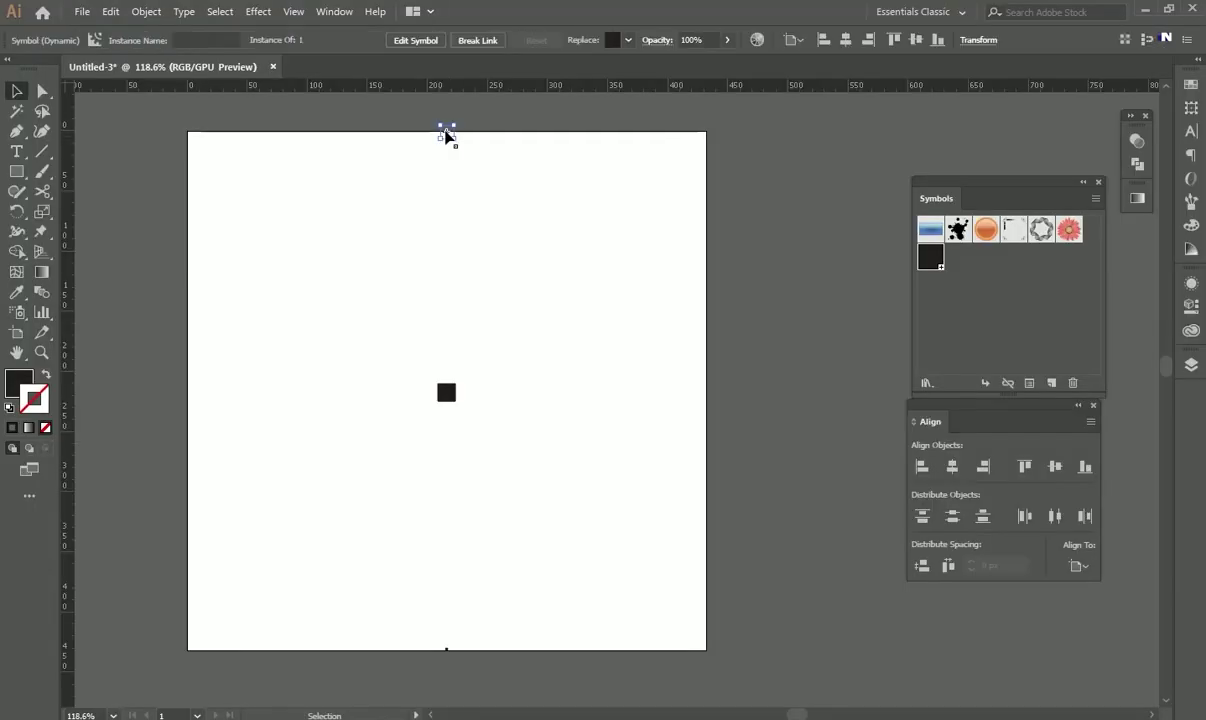
right_click(446, 136)
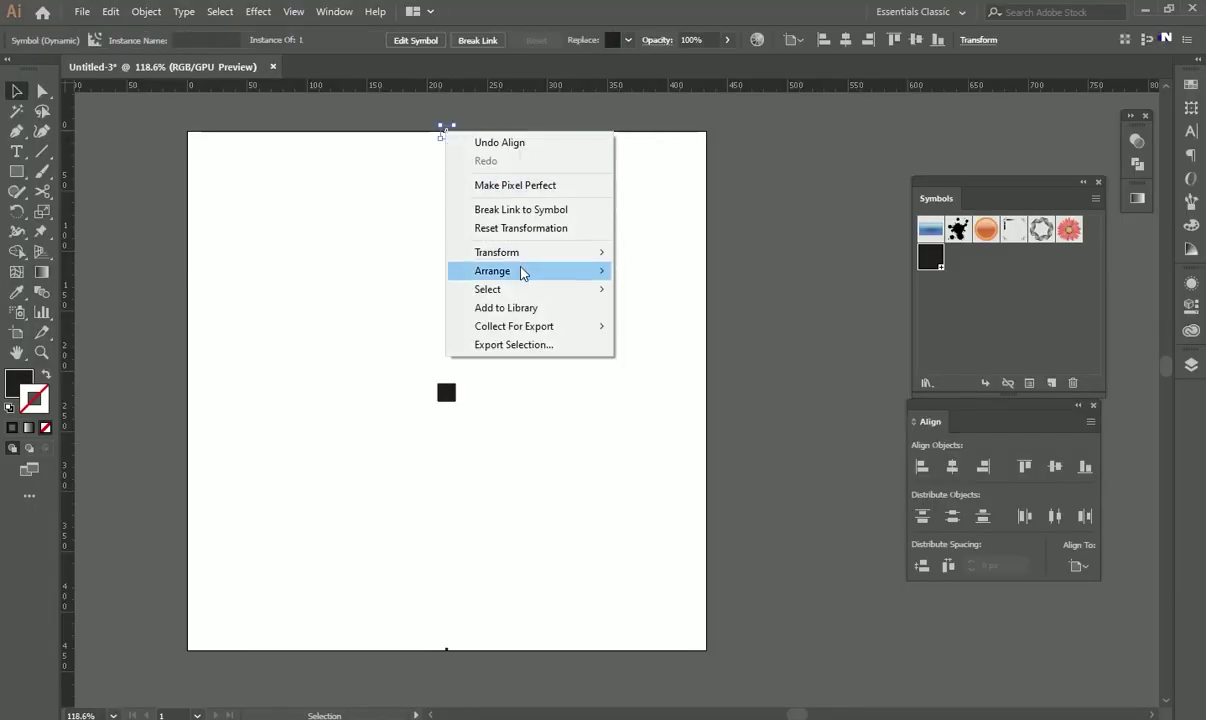
mouse_move(521, 273)
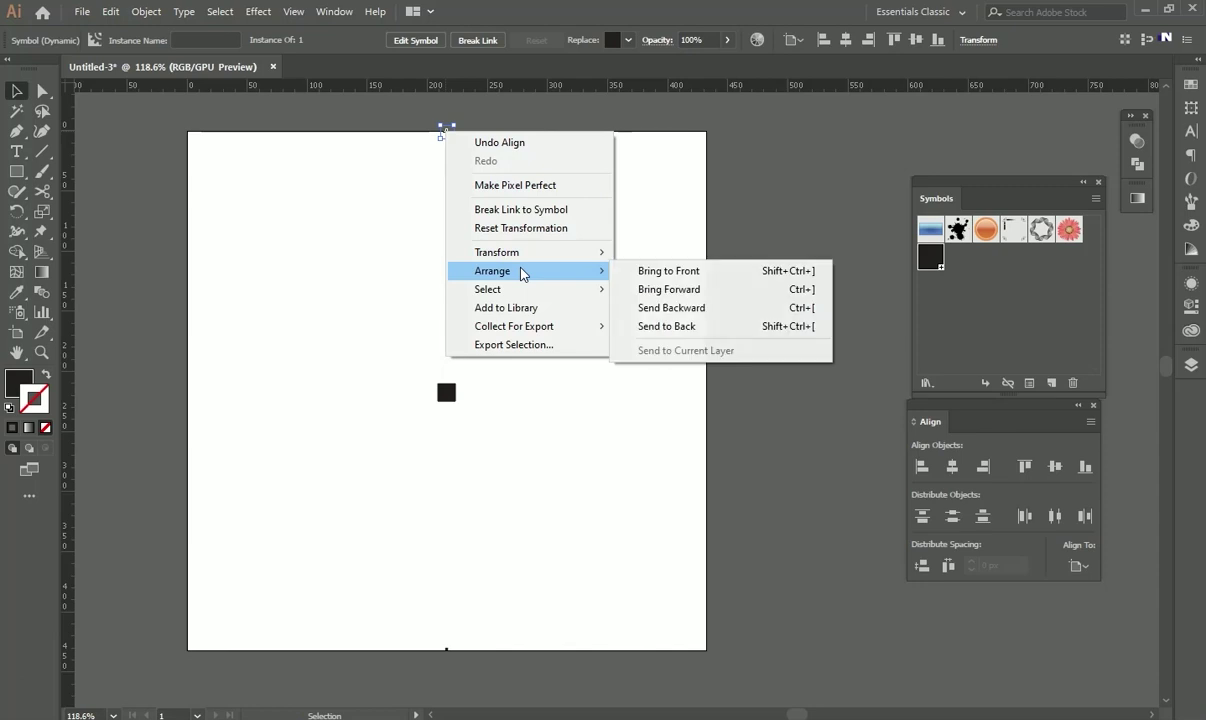
left_click(772, 272)
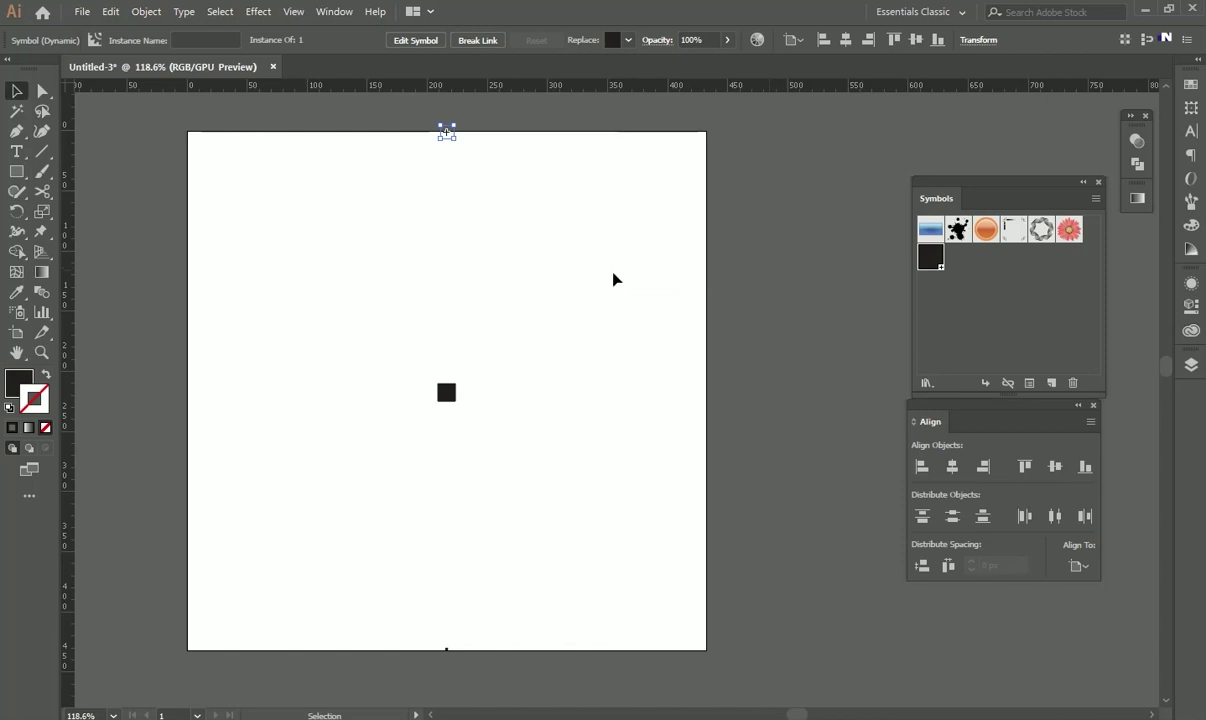
Step: Send the small square at the artboard's bottom edge to the back of the stacking order
left_click_drag(487, 585, 398, 687)
right_click(446, 650)
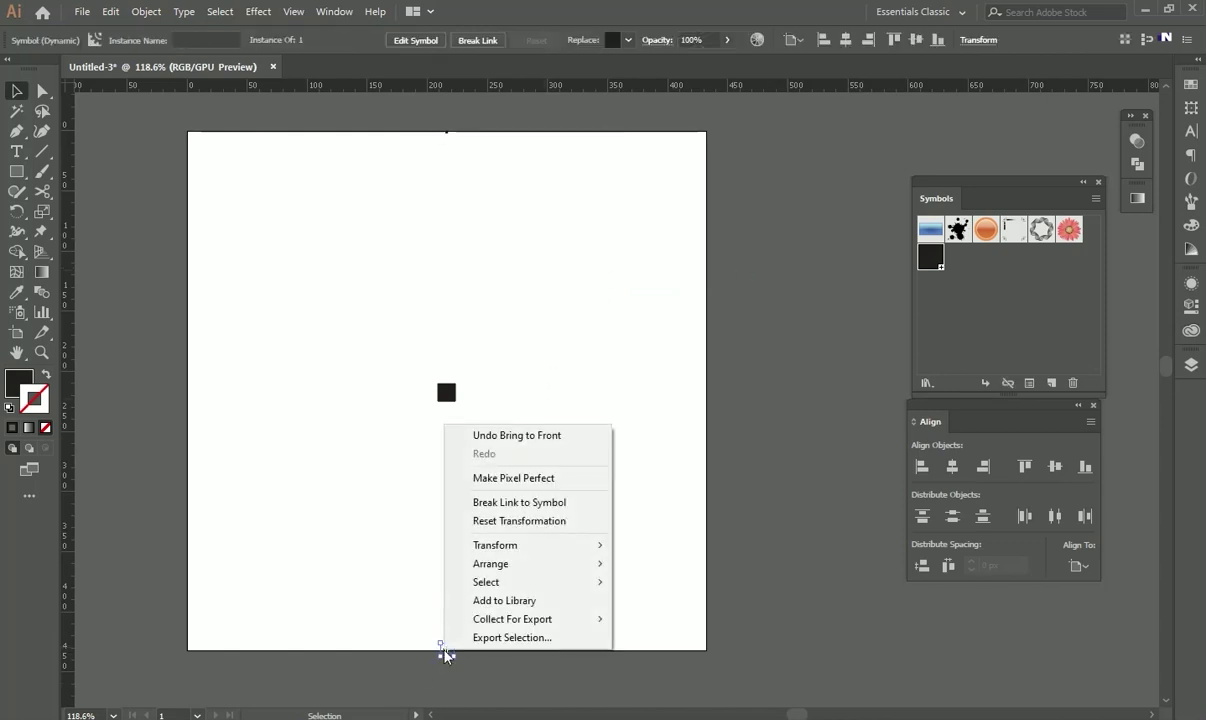
mouse_move(506, 569)
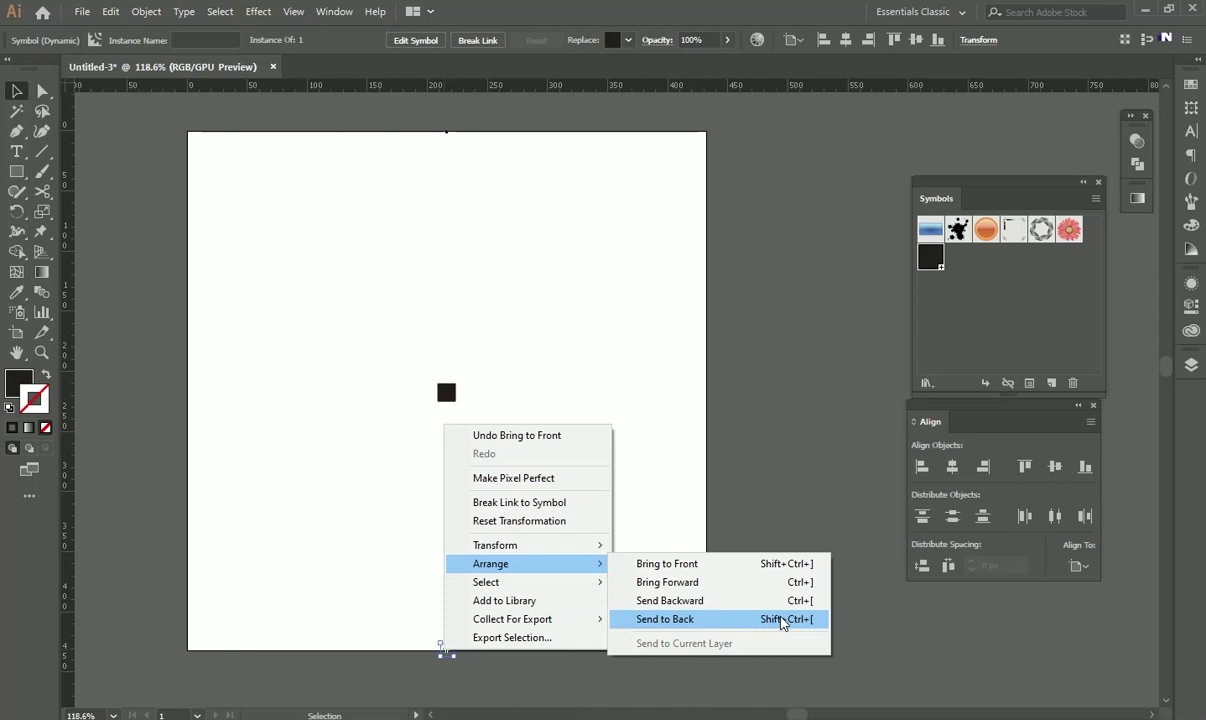
left_click(792, 622)
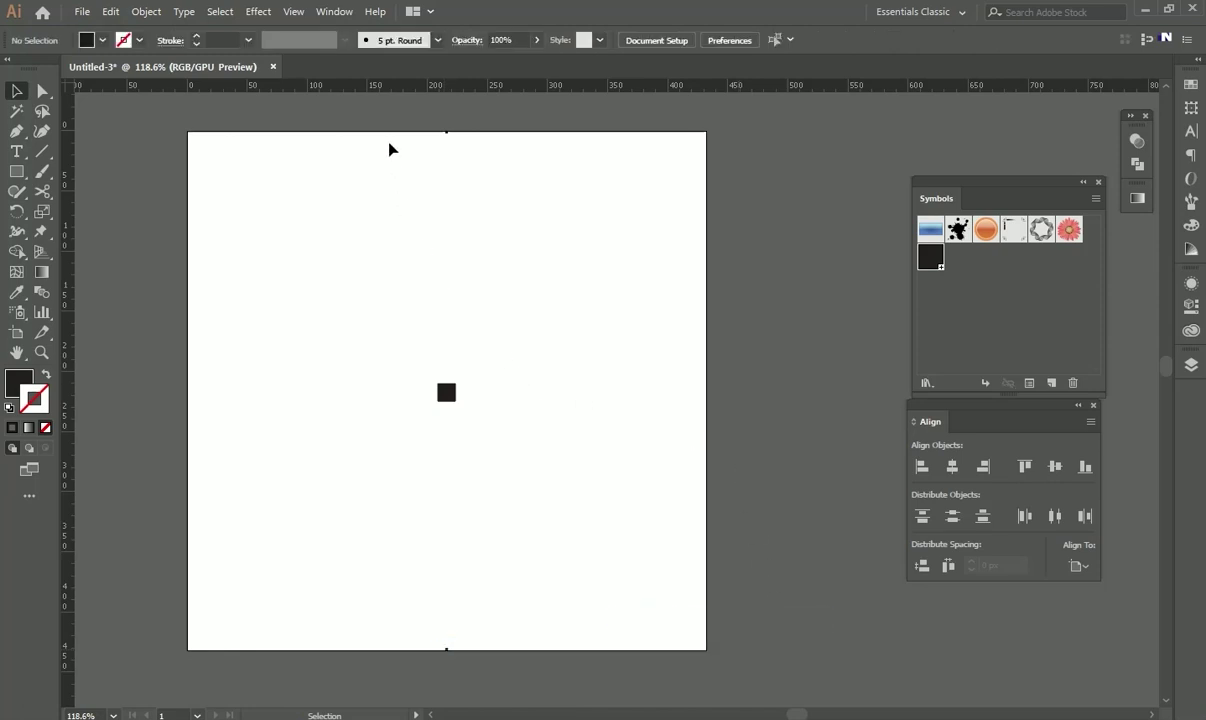
Step: Blend the three centered squares into one continuous vertical column with Blend Make
left_click_drag(396, 127, 603, 671)
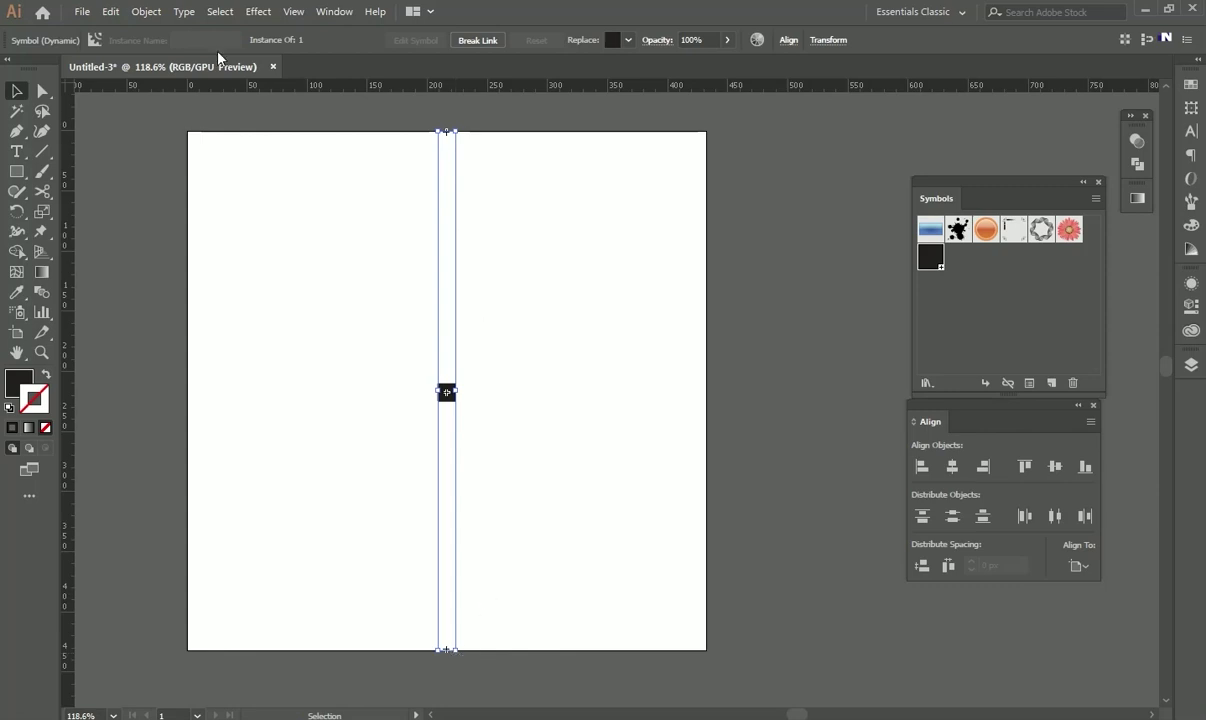
left_click(146, 13)
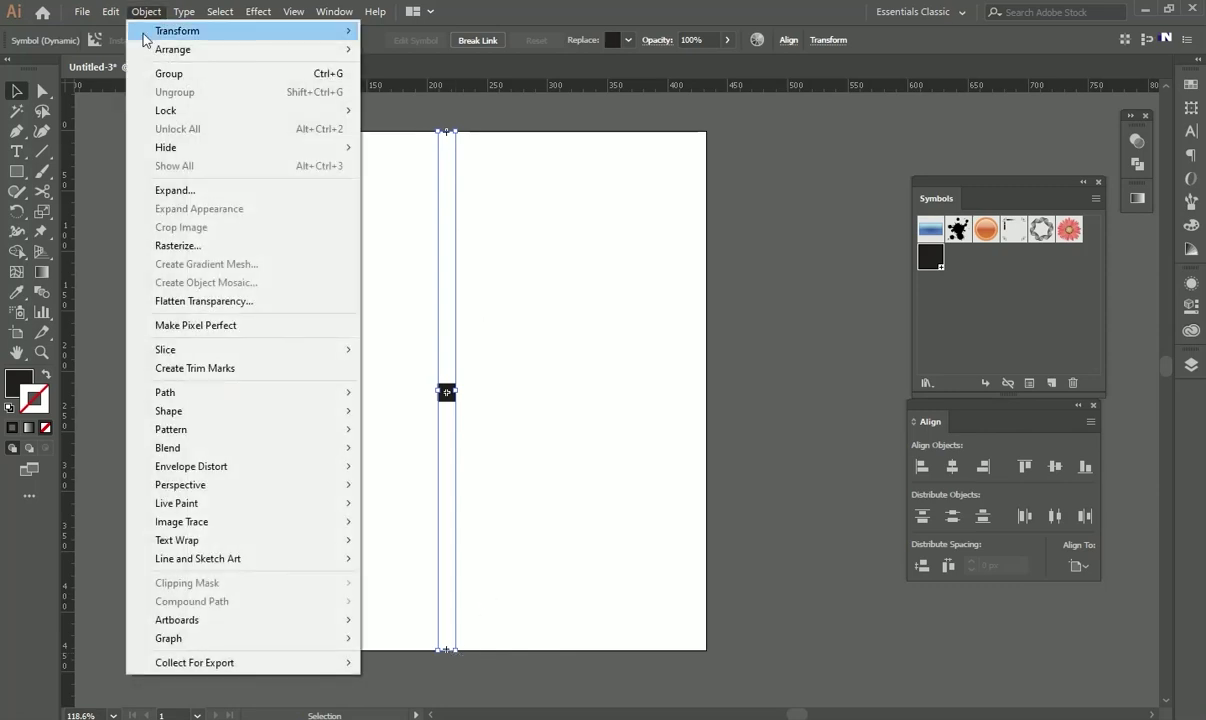
mouse_move(176, 452)
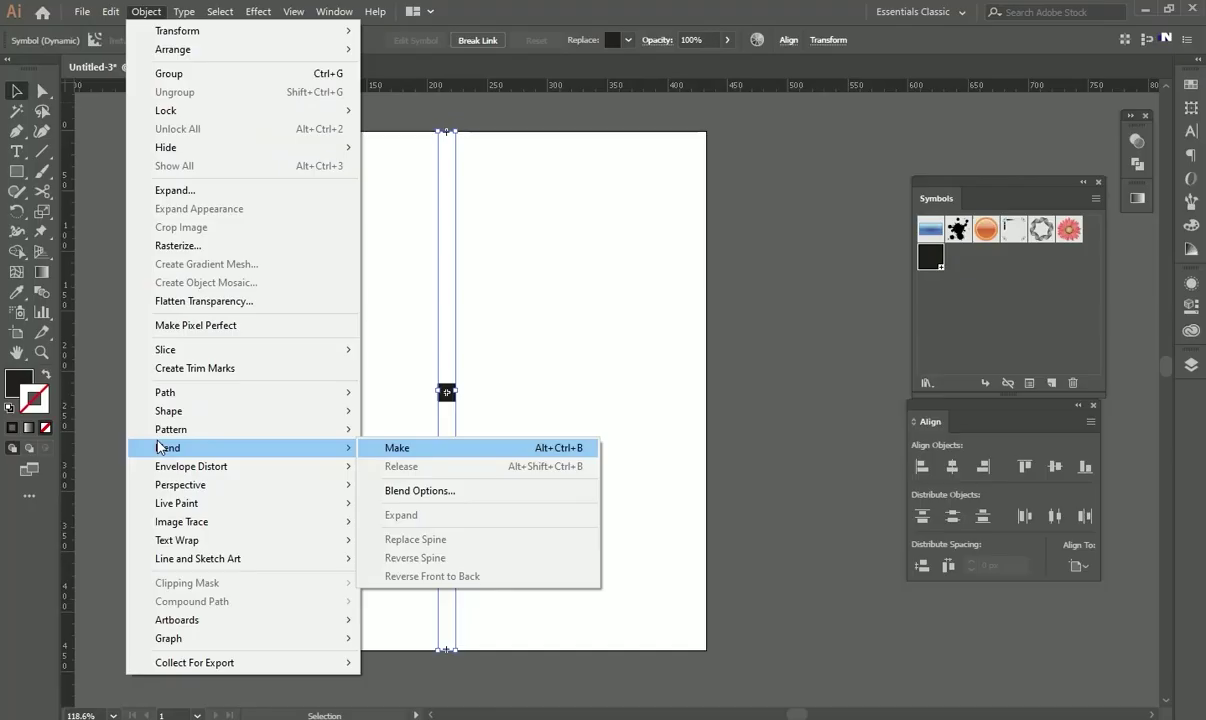
left_click(493, 449)
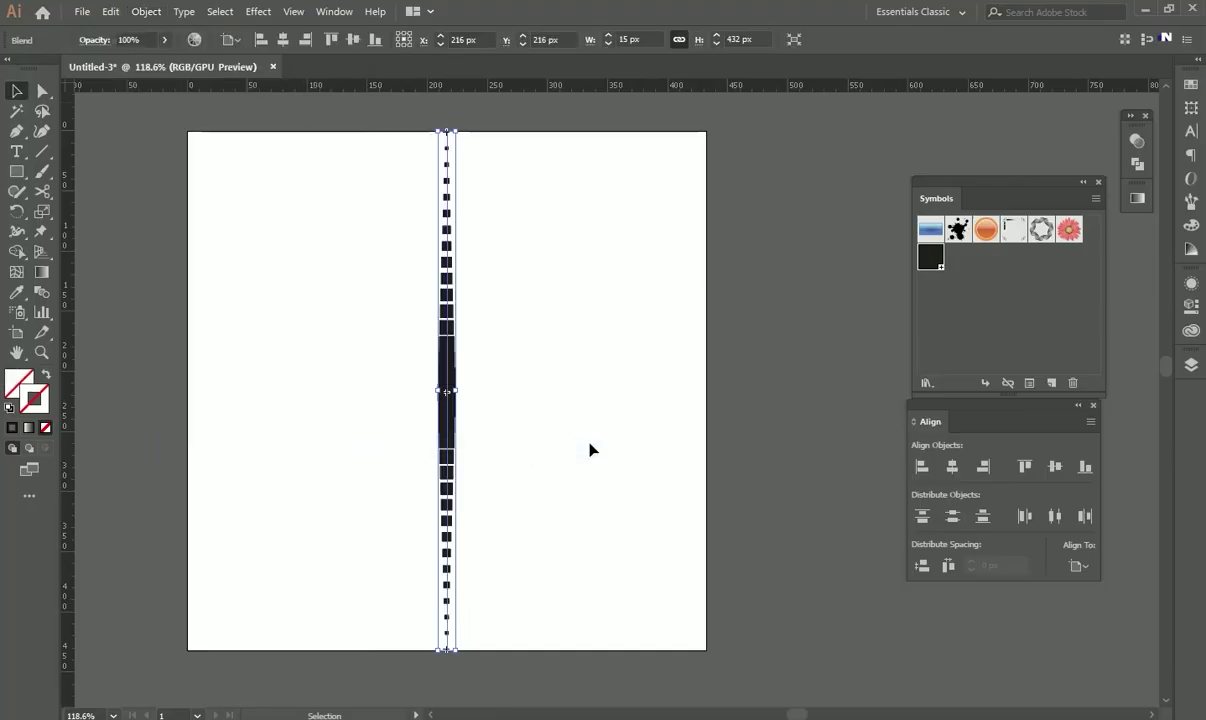
left_click(506, 388)
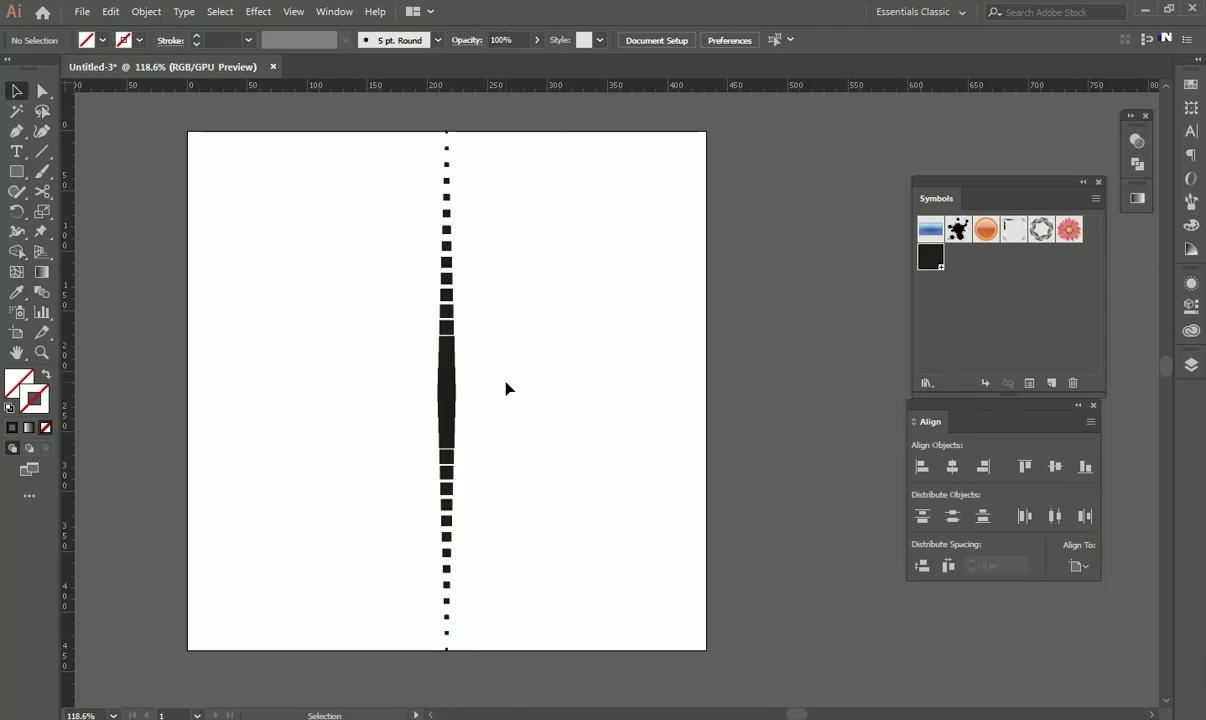
Step: Set the column blend's spacing to Specified Distance at 20 px, with the preview enabled
left_click(455, 390)
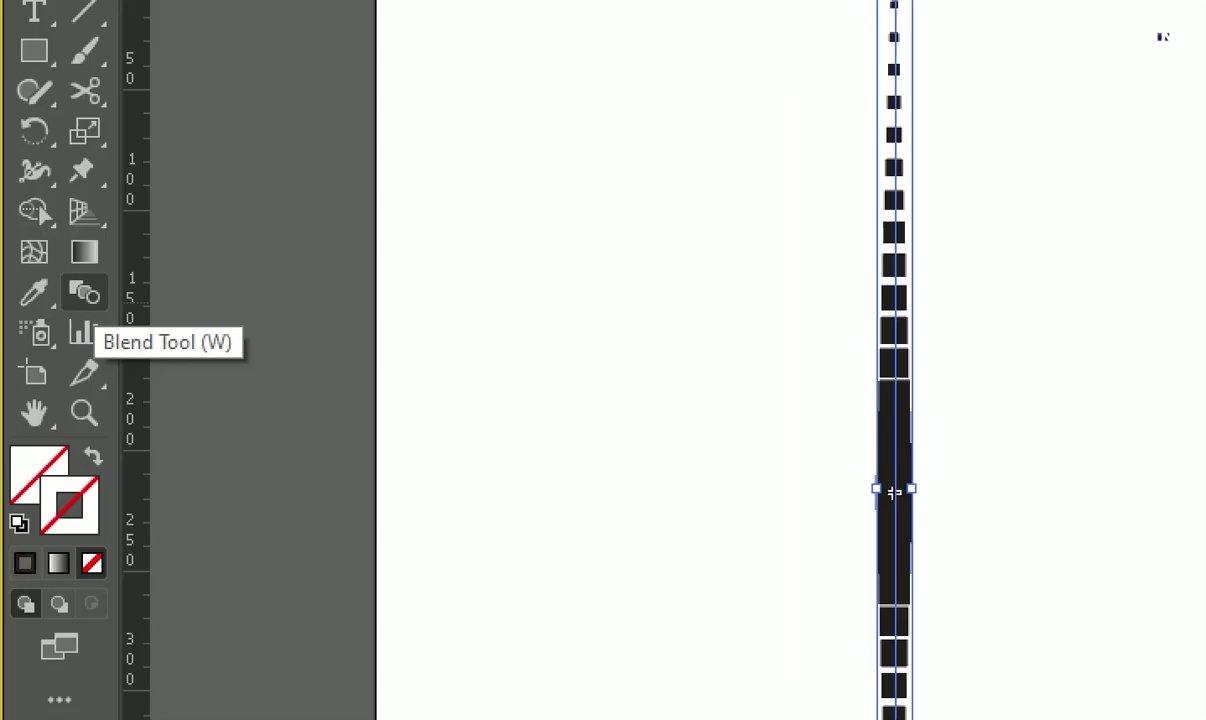
left_click(42, 293)
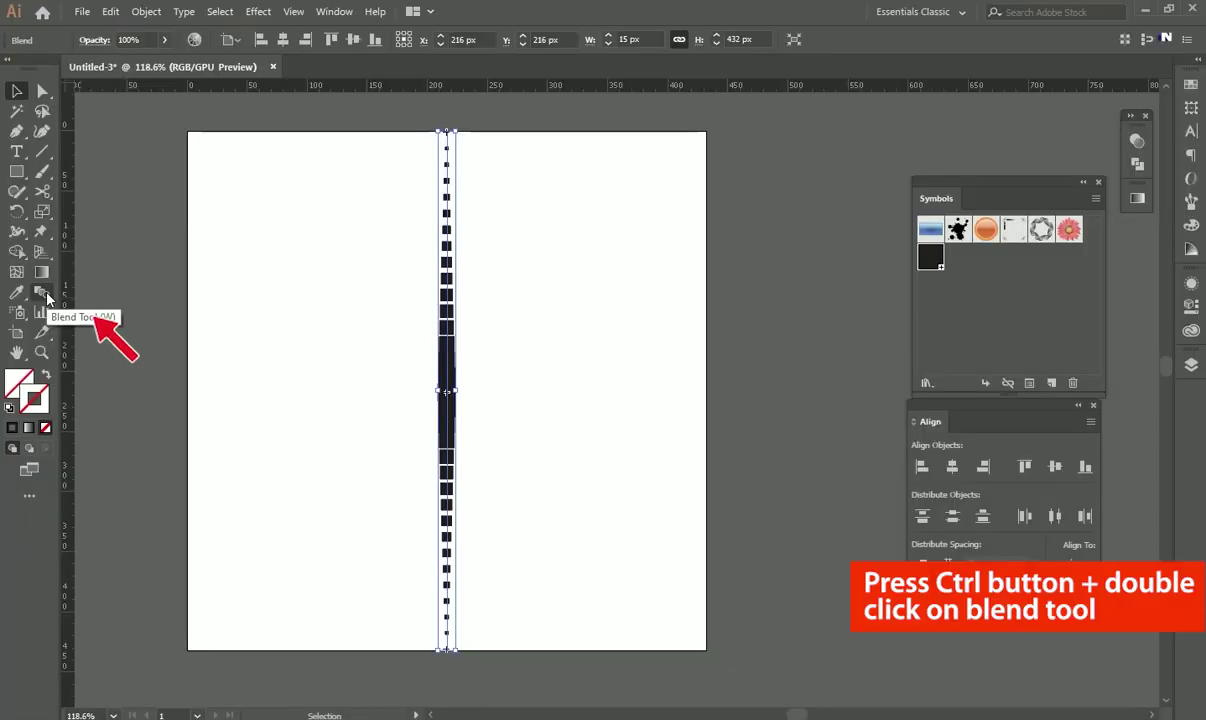
double_click(42, 293, "ctrl")
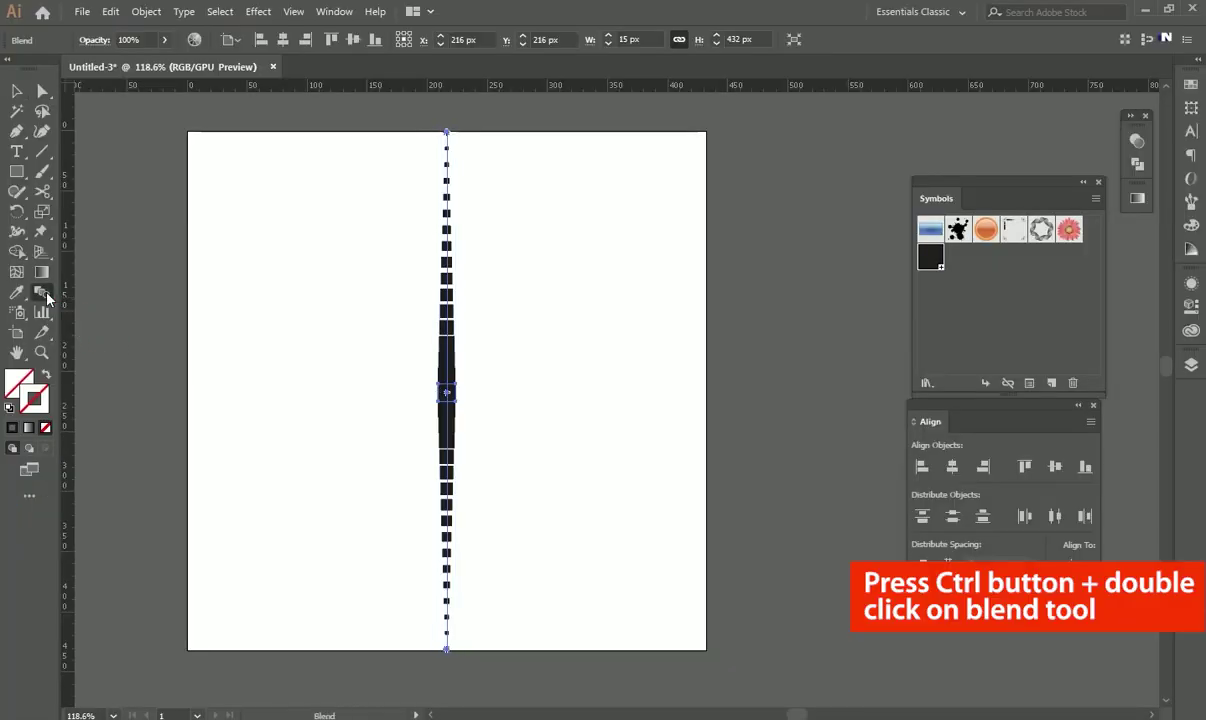
left_click_drag(881, 255, 651, 263)
left_click(730, 302)
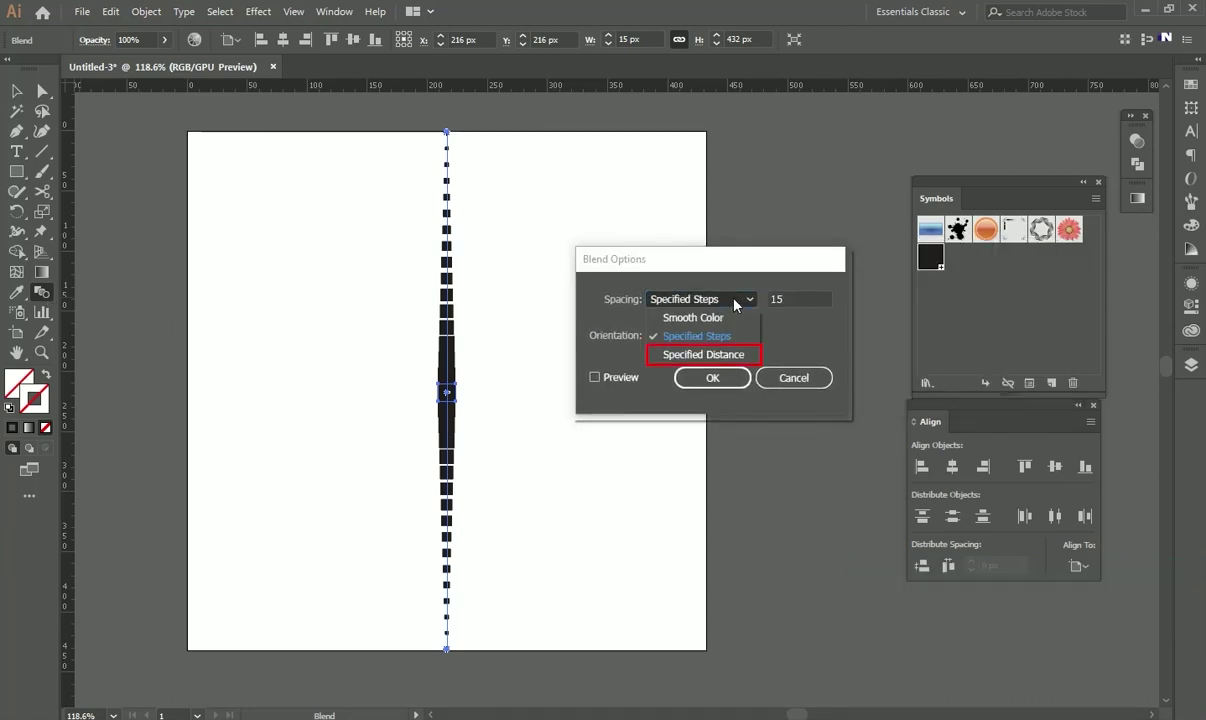
left_click(755, 356)
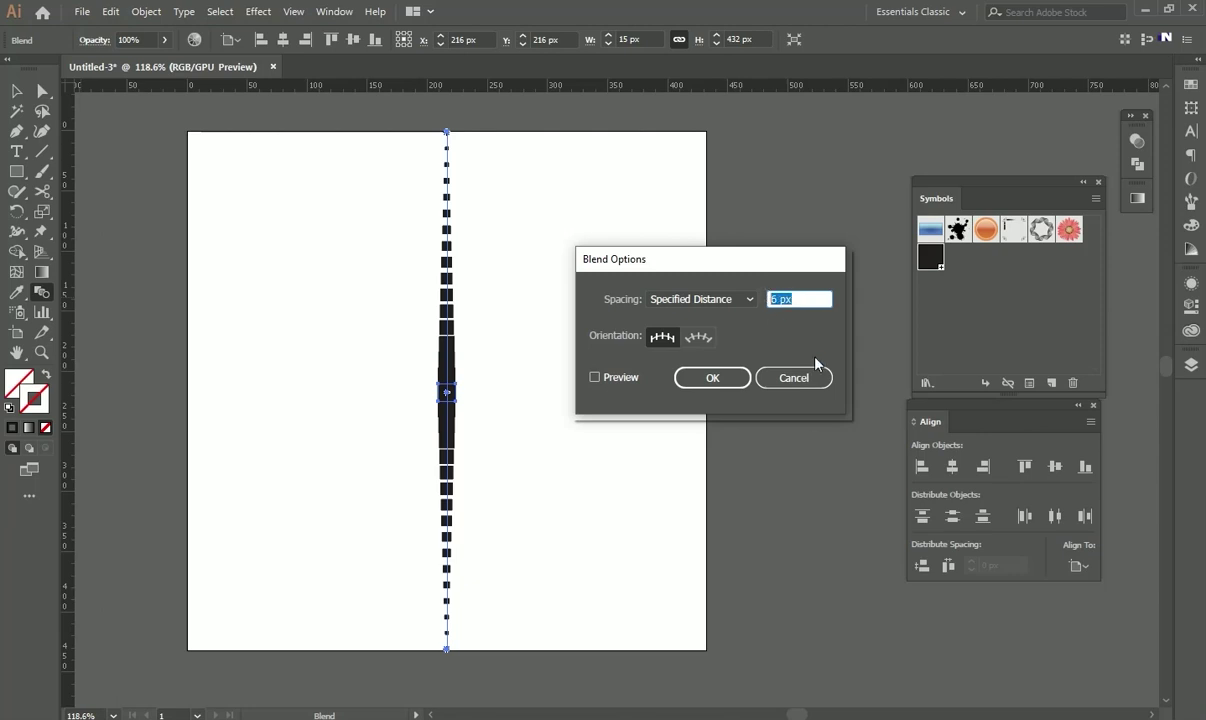
type("2")
type("0")
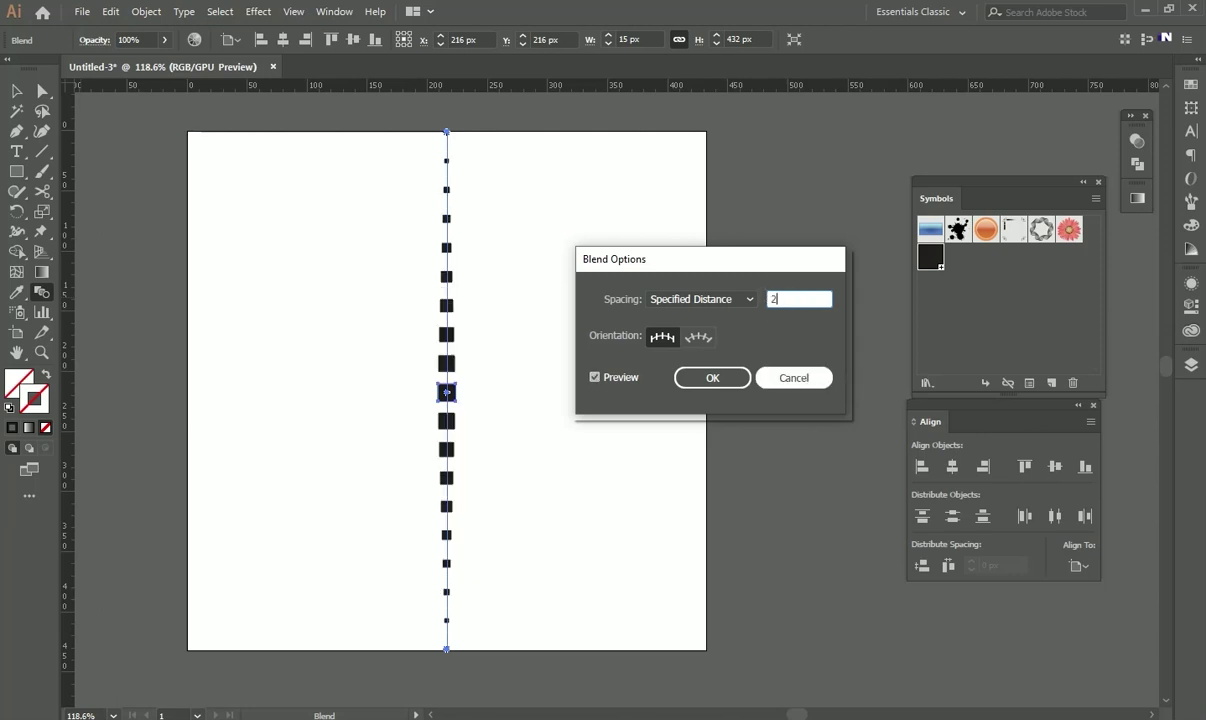
key("Tab")
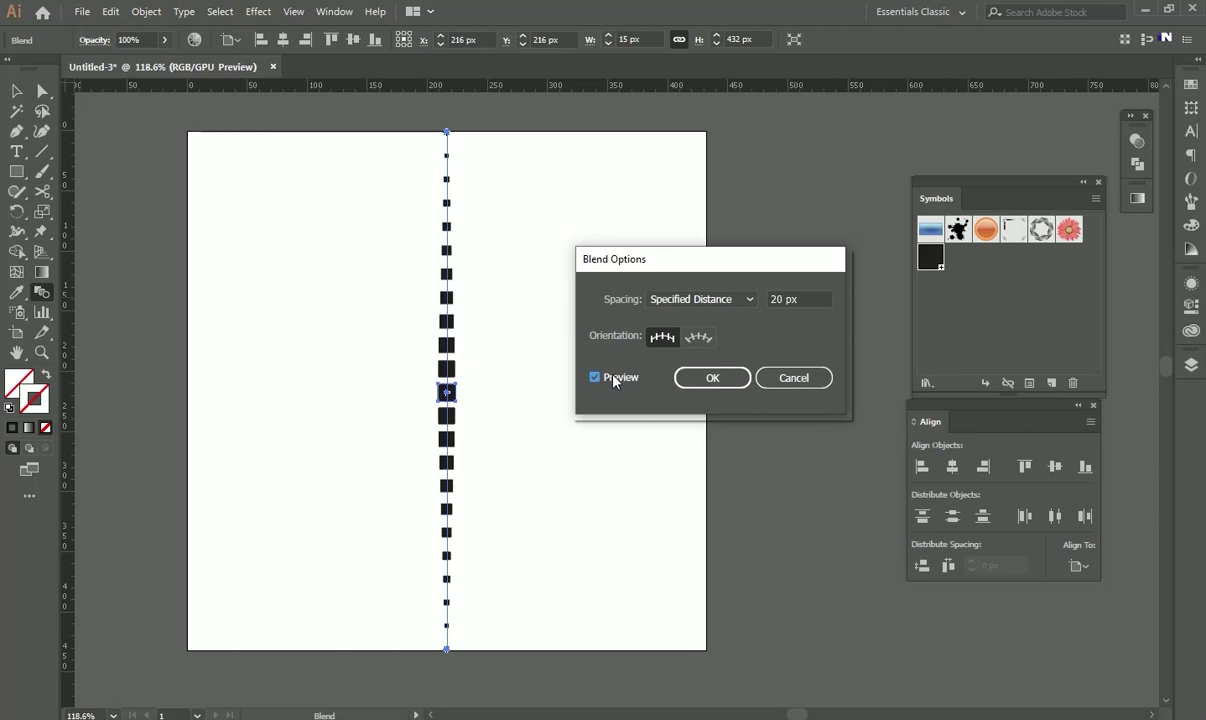
left_click(800, 300)
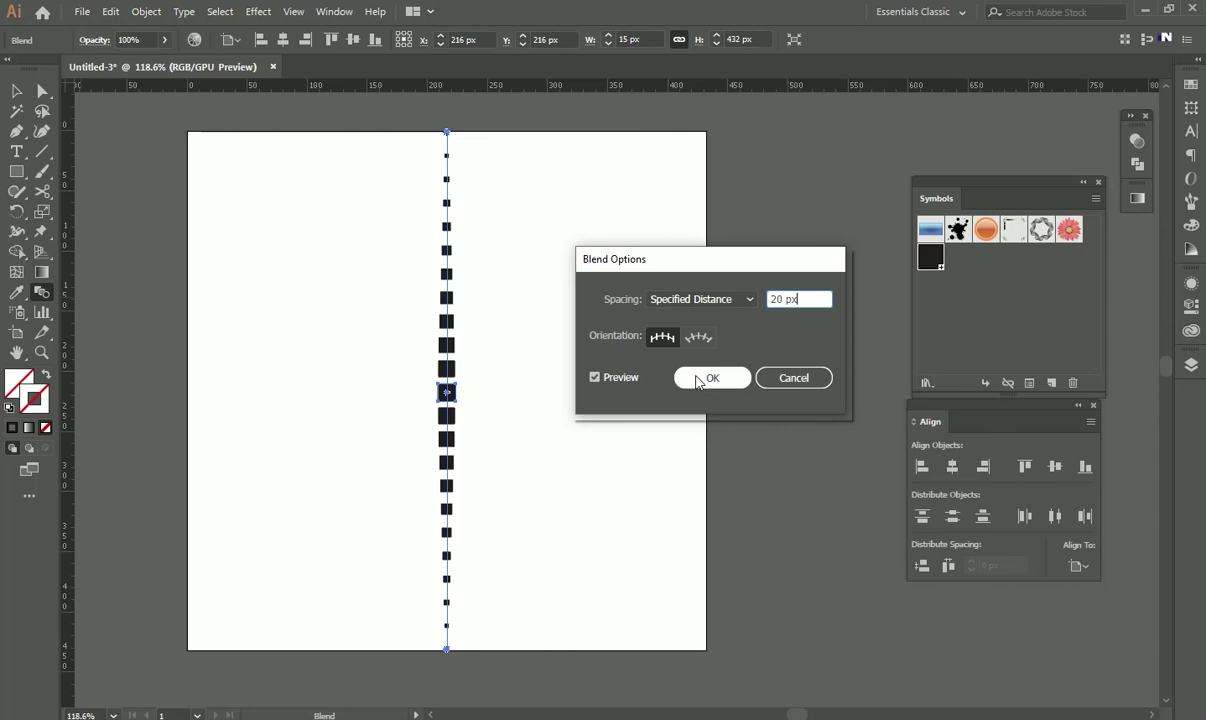
left_click(736, 387)
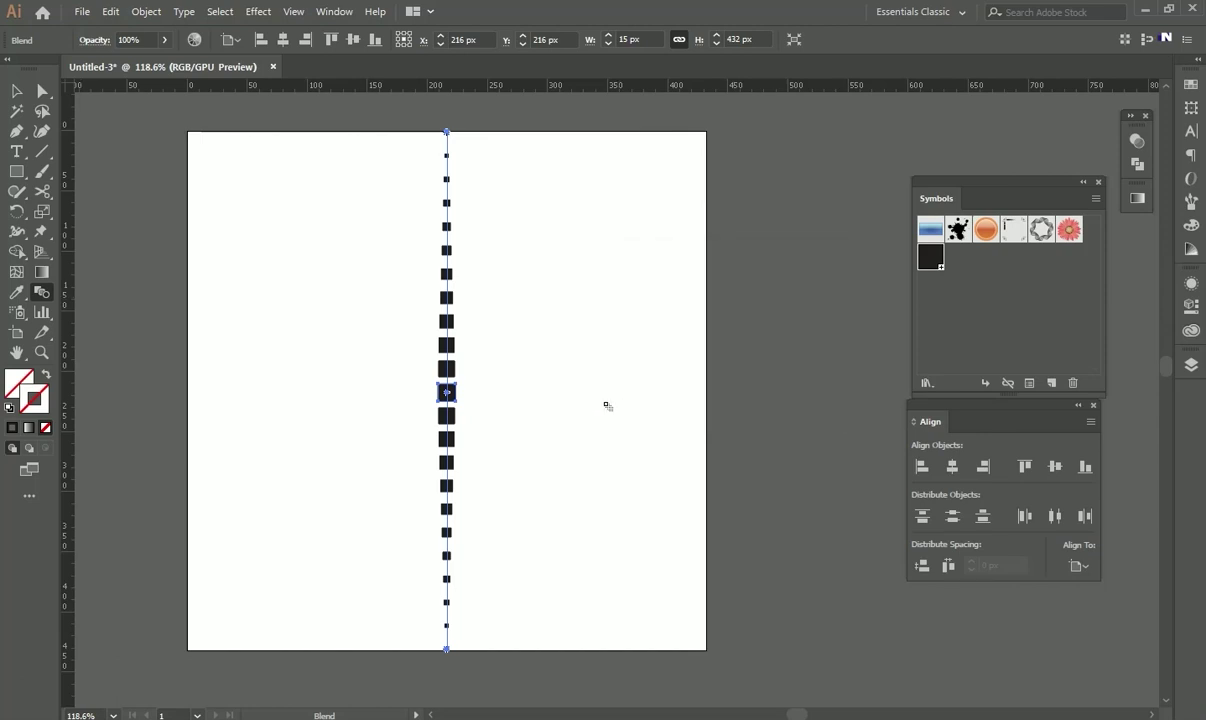
Step: Copy the blended column of squares and paste a duplicate onto the artboard
left_click(15, 91)
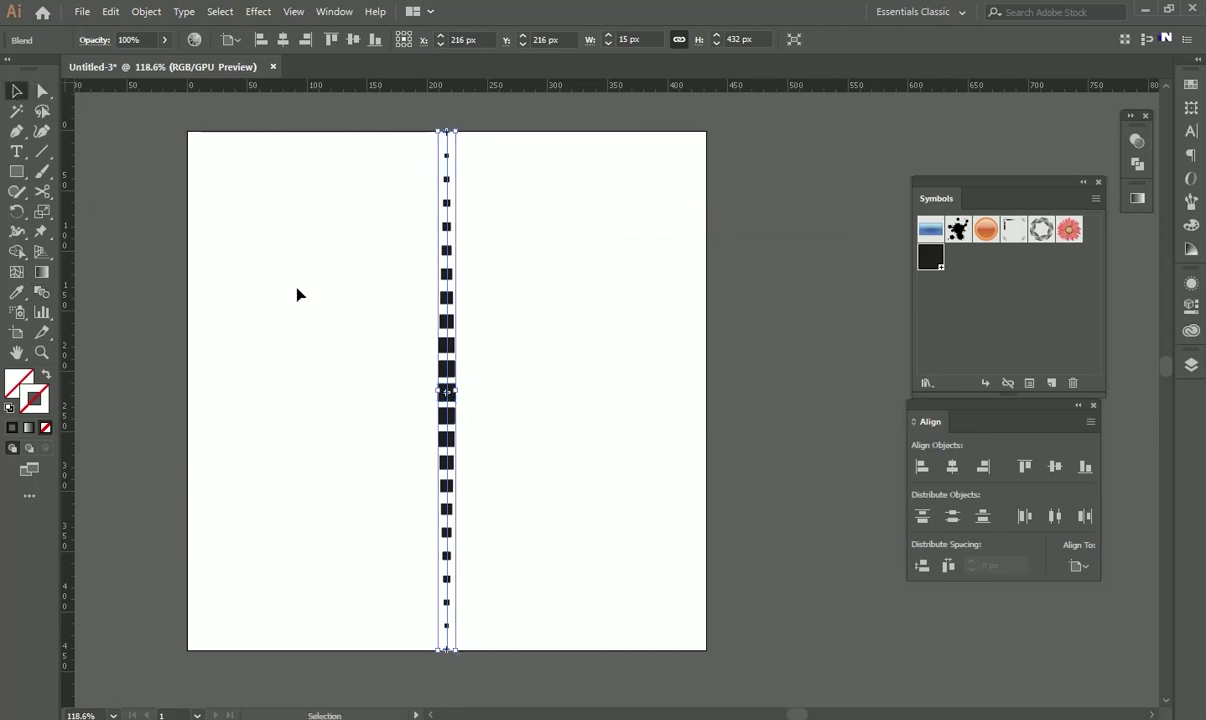
left_click(297, 294)
left_click(452, 412)
left_click_drag(502, 364, 404, 427)
left_click(110, 11)
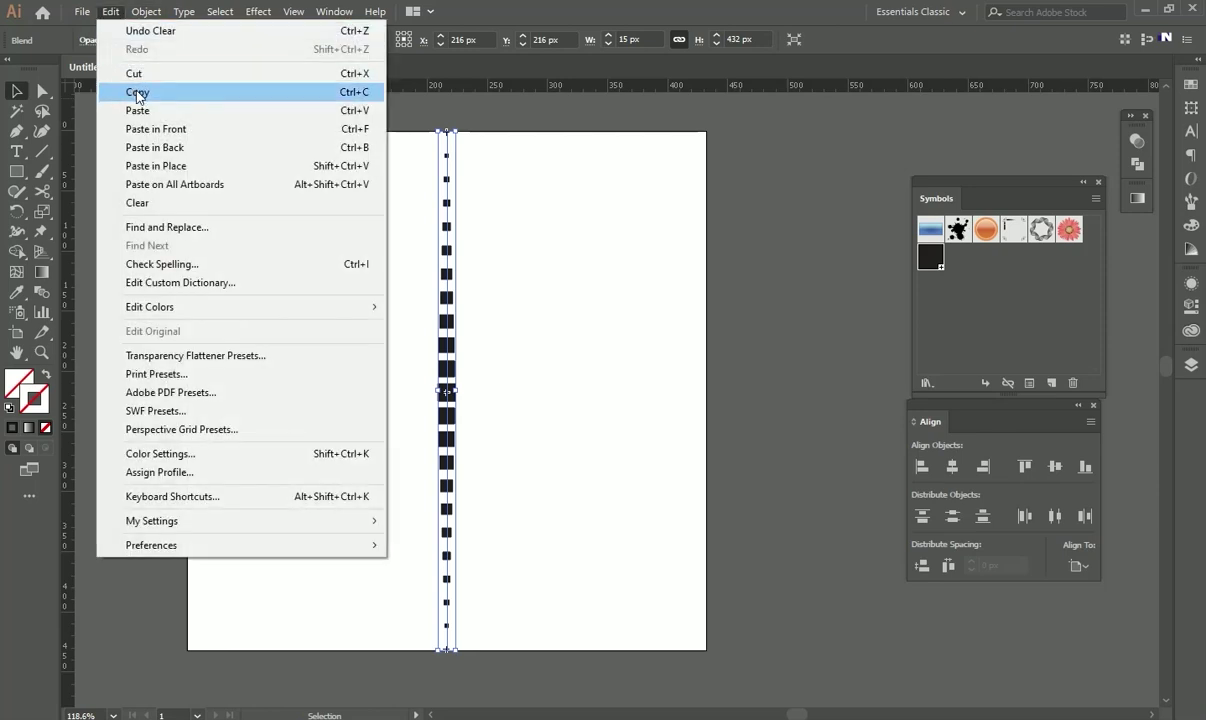
left_click(202, 97)
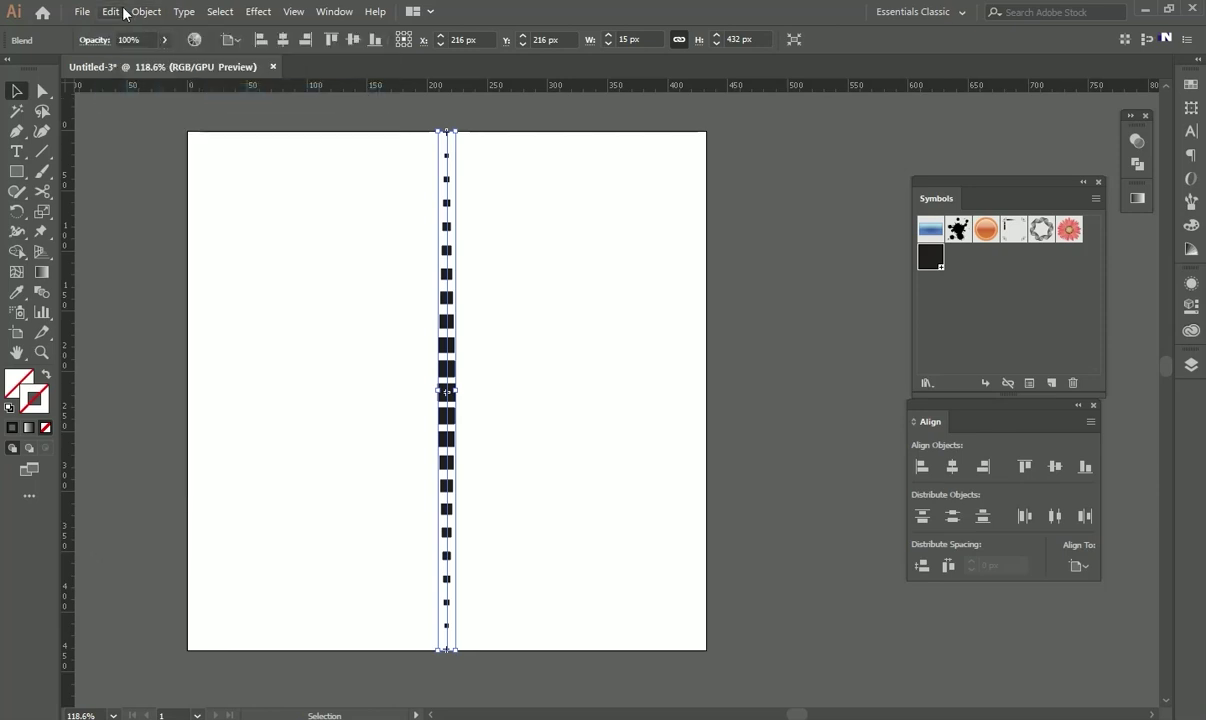
left_click(112, 12)
left_click(137, 110)
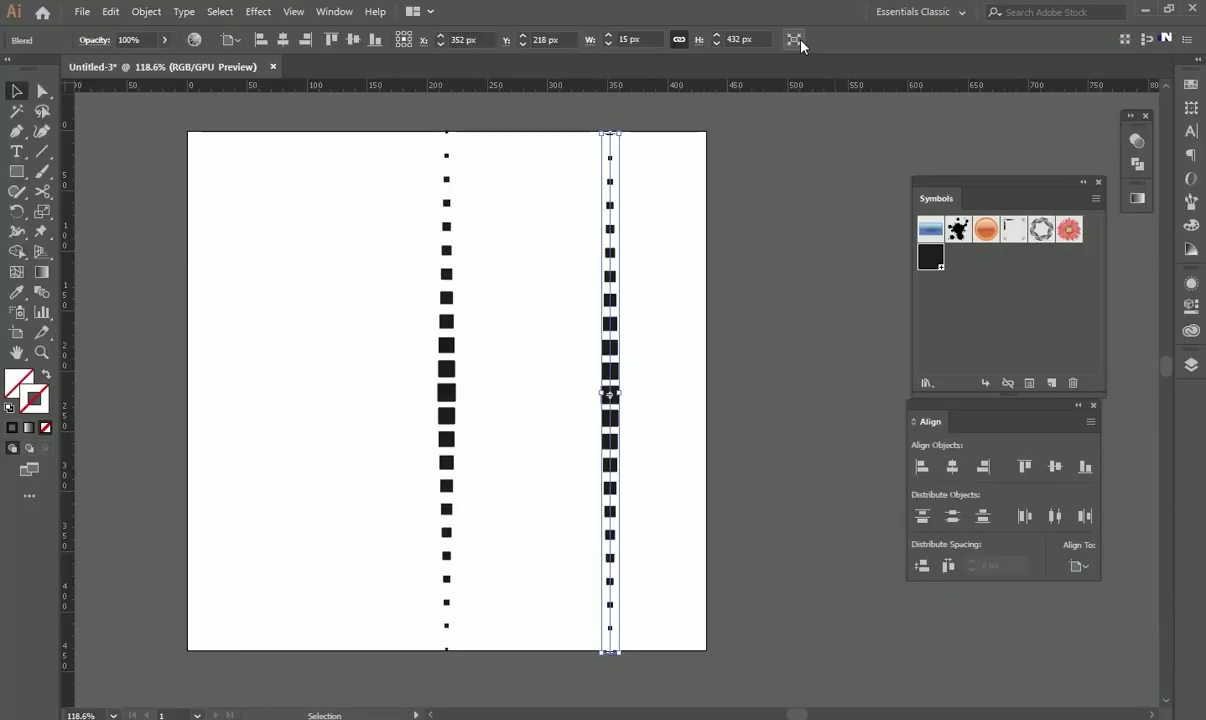
Step: Isolate the pasted blend, resize its middle square to 3 px wide with proportions linked, and exit isolation mode
left_click(787, 79)
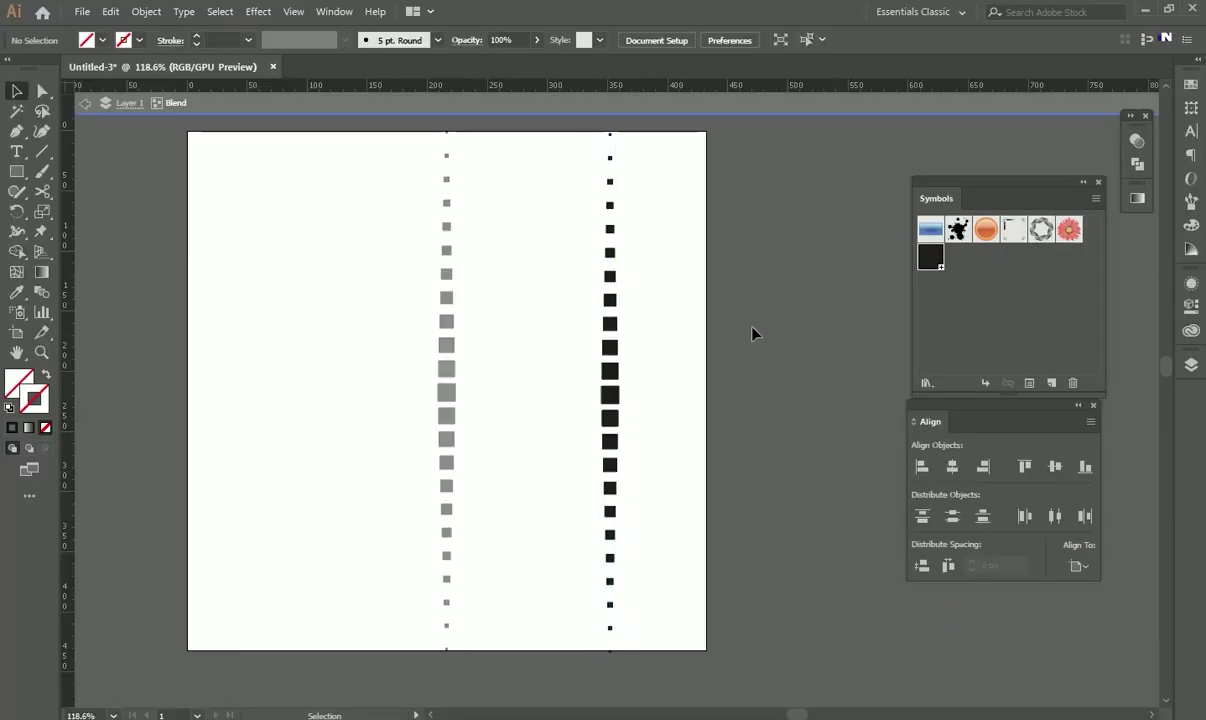
left_click(613, 395)
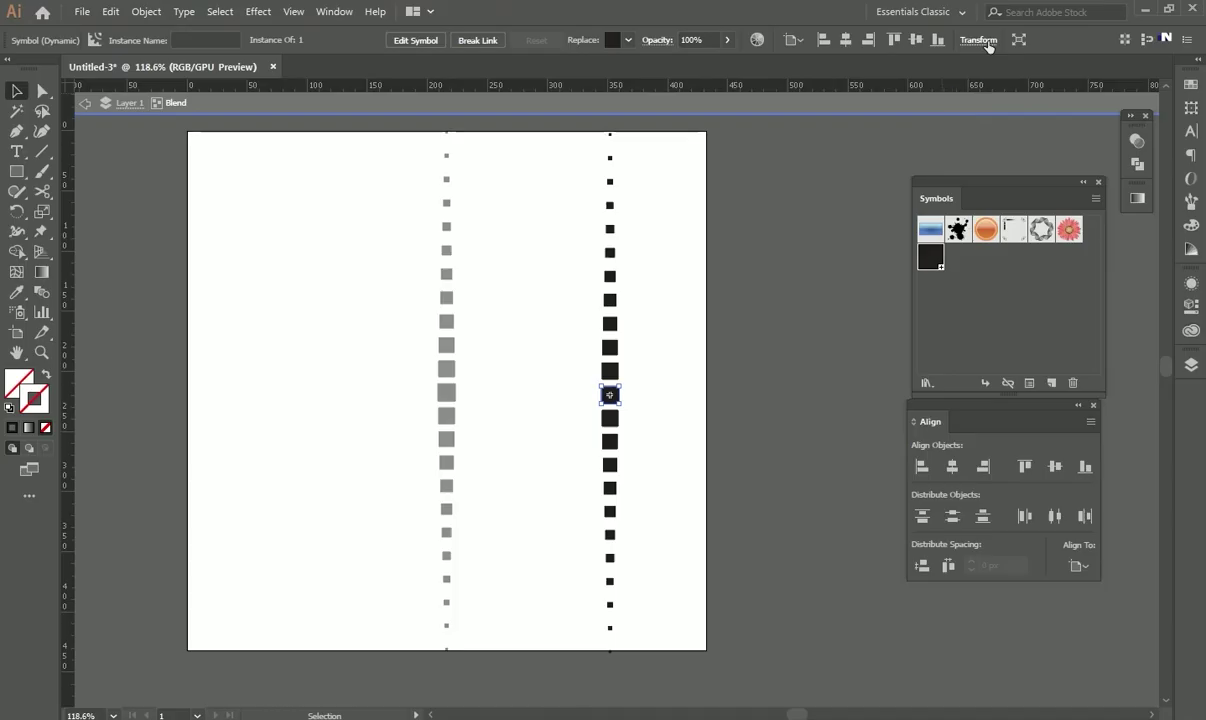
left_click(968, 80)
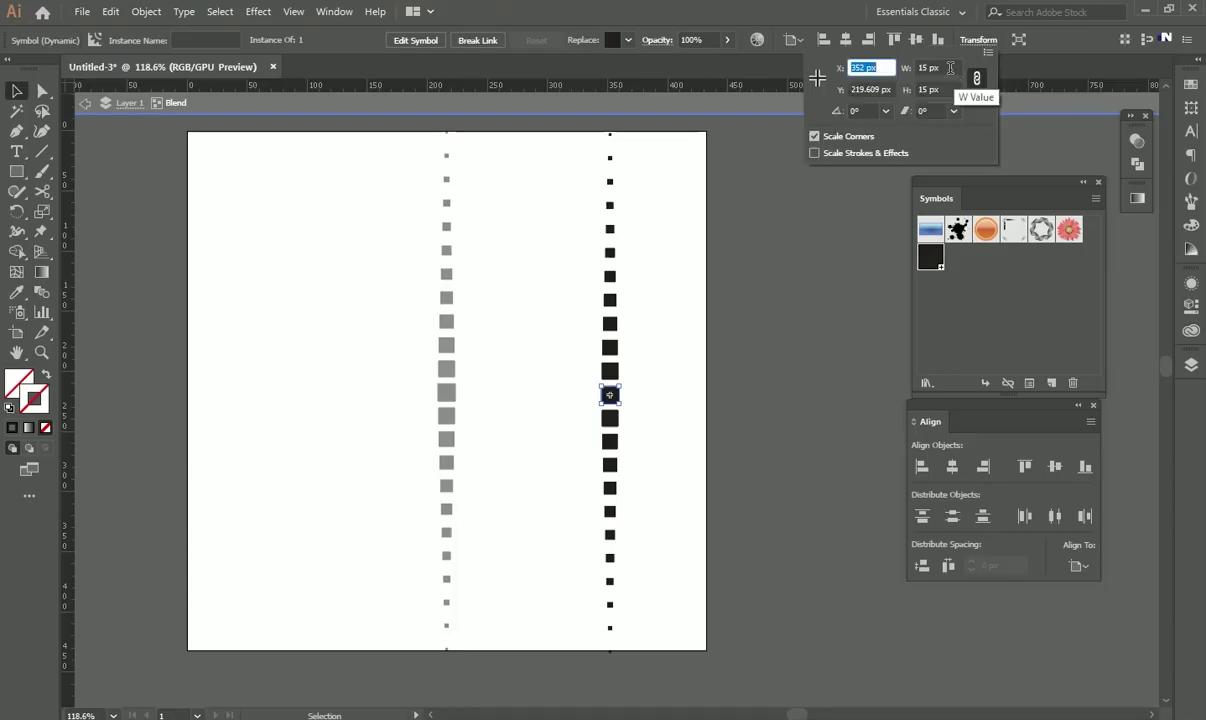
left_click(950, 68)
type("3")
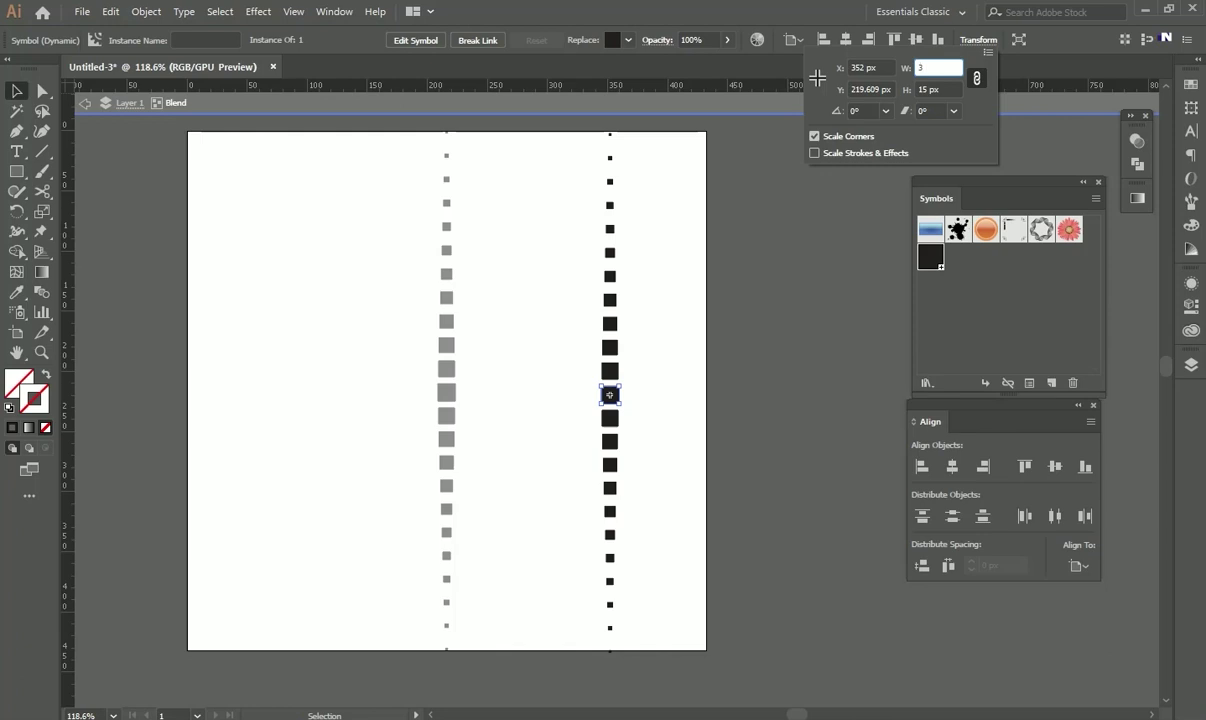
key("Return")
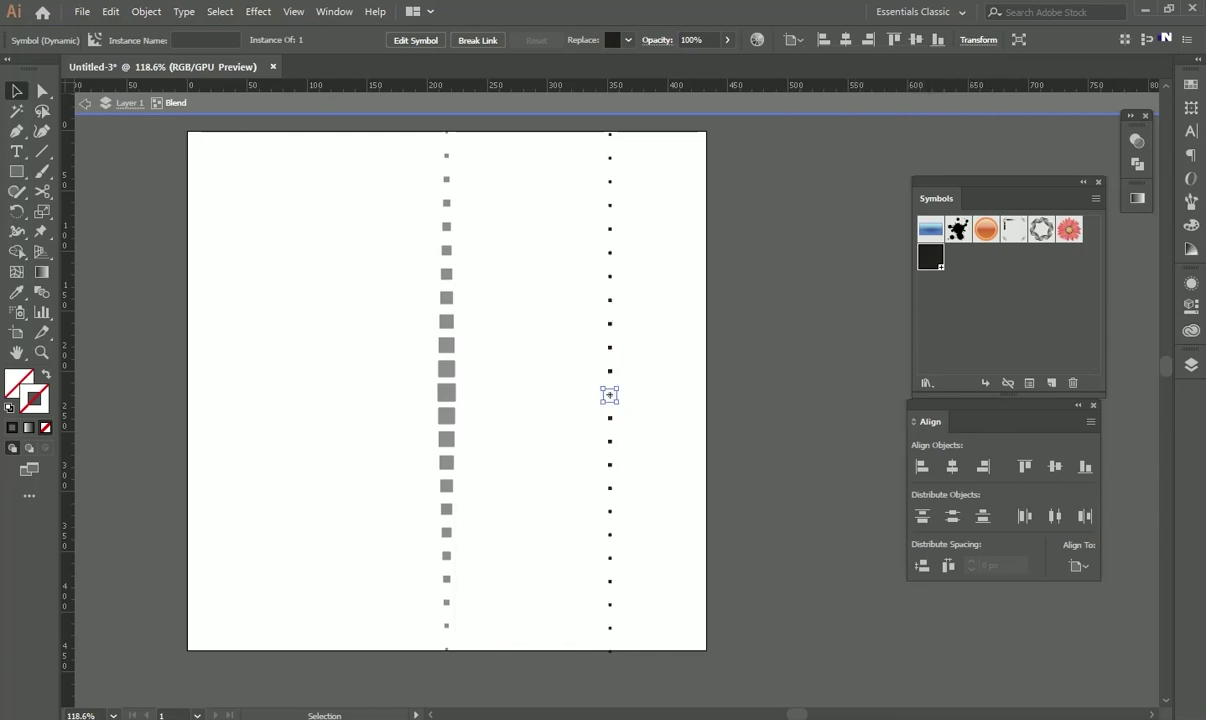
left_click(749, 272)
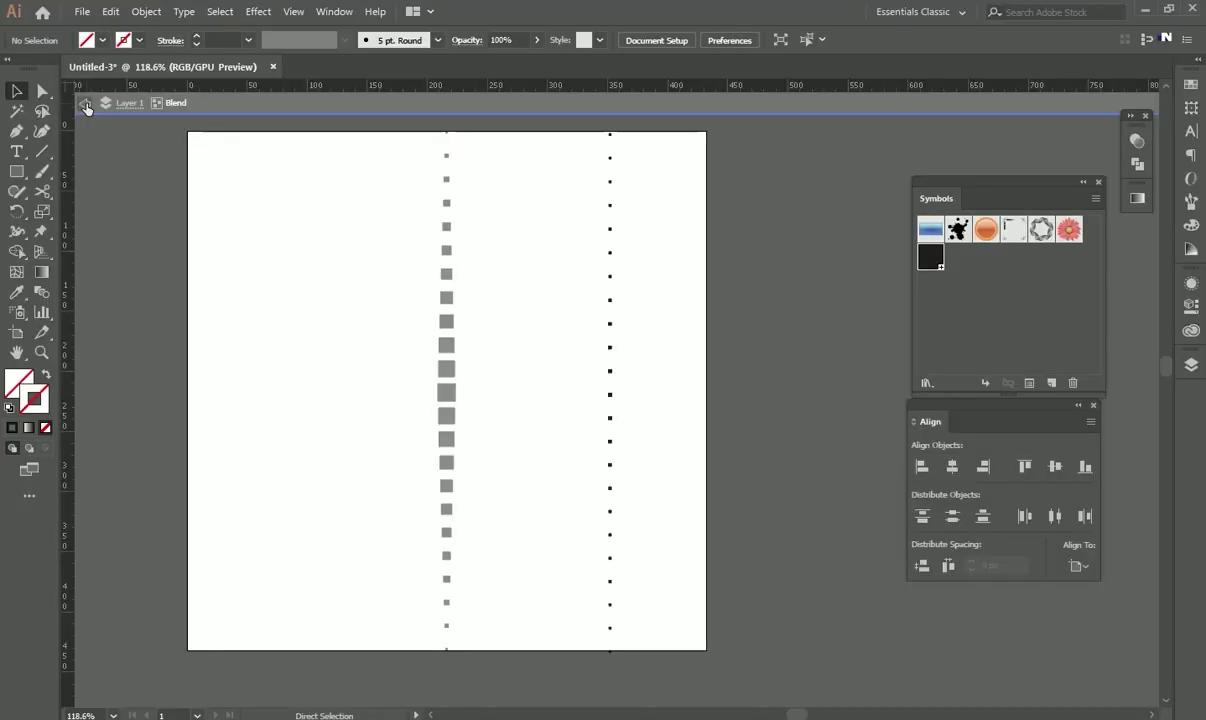
left_click(146, 103)
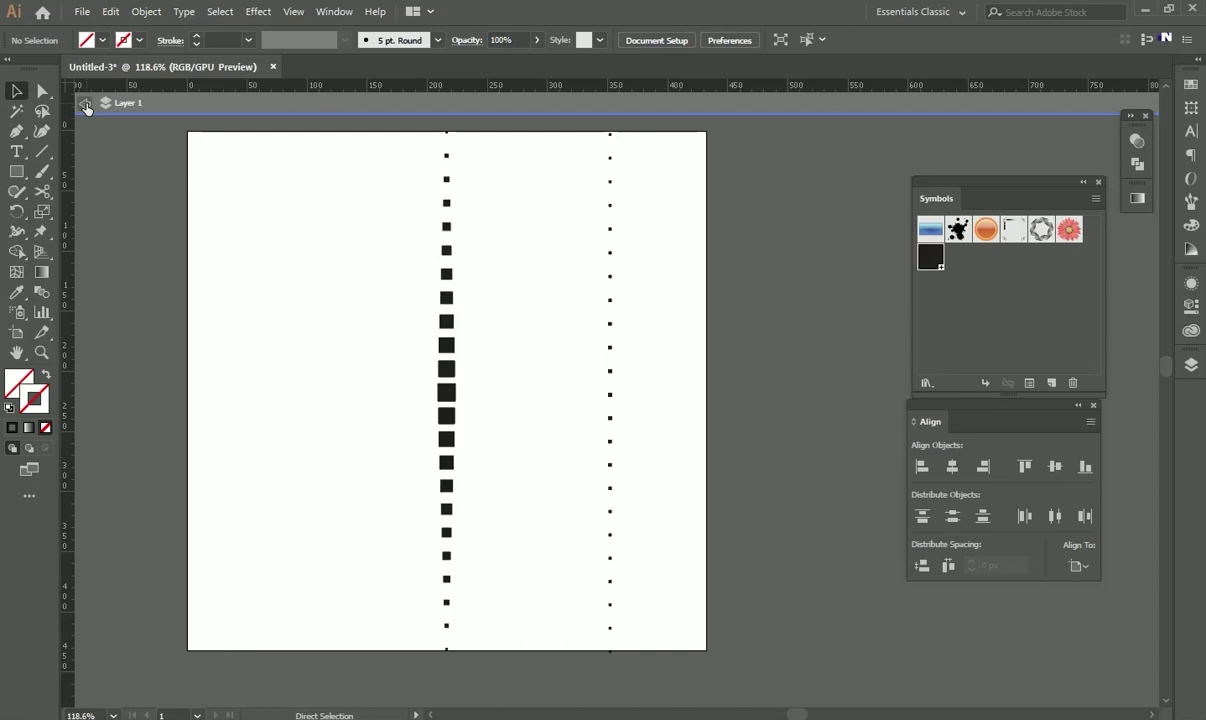
left_click(85, 104)
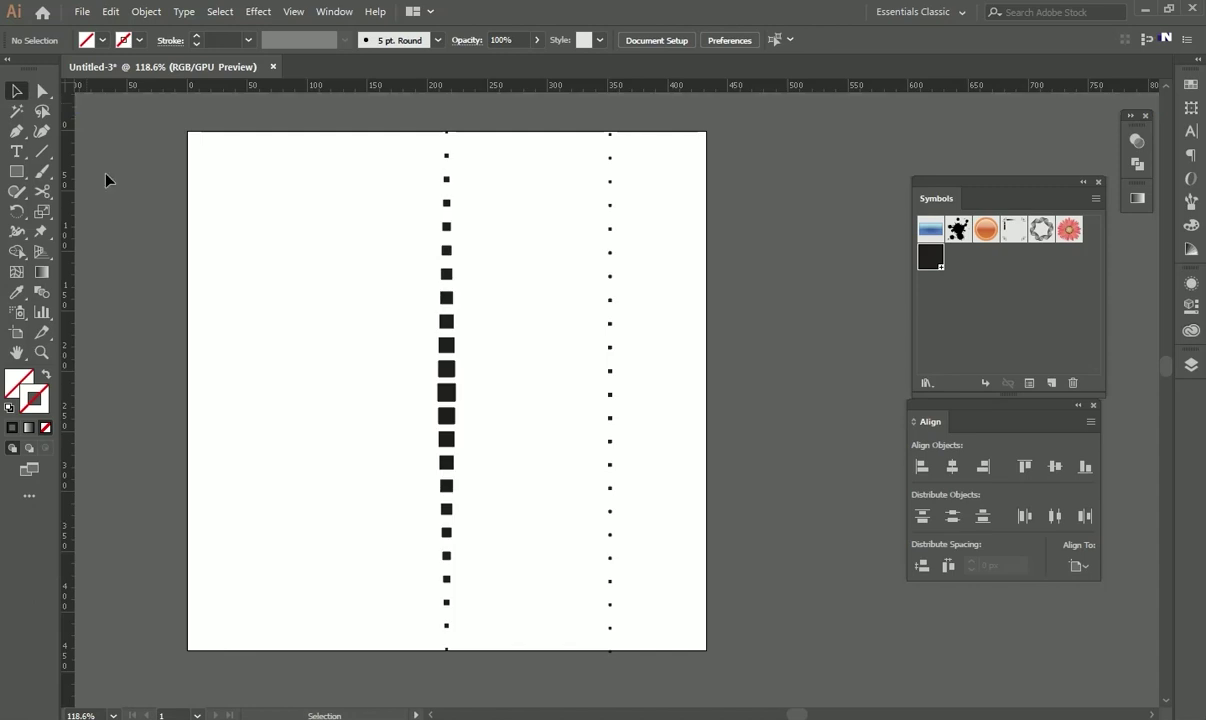
Step: Expand both blended columns together into groups of individual symbol instances
left_click(612, 354)
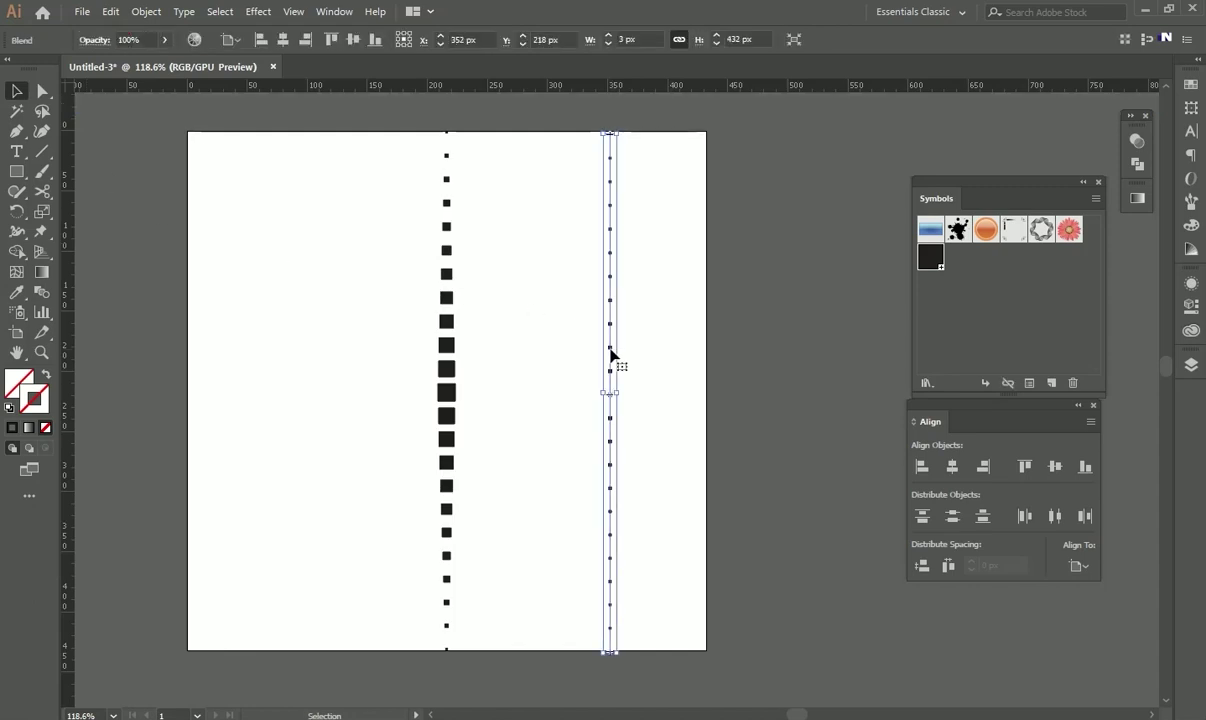
left_click(455, 352, "shift")
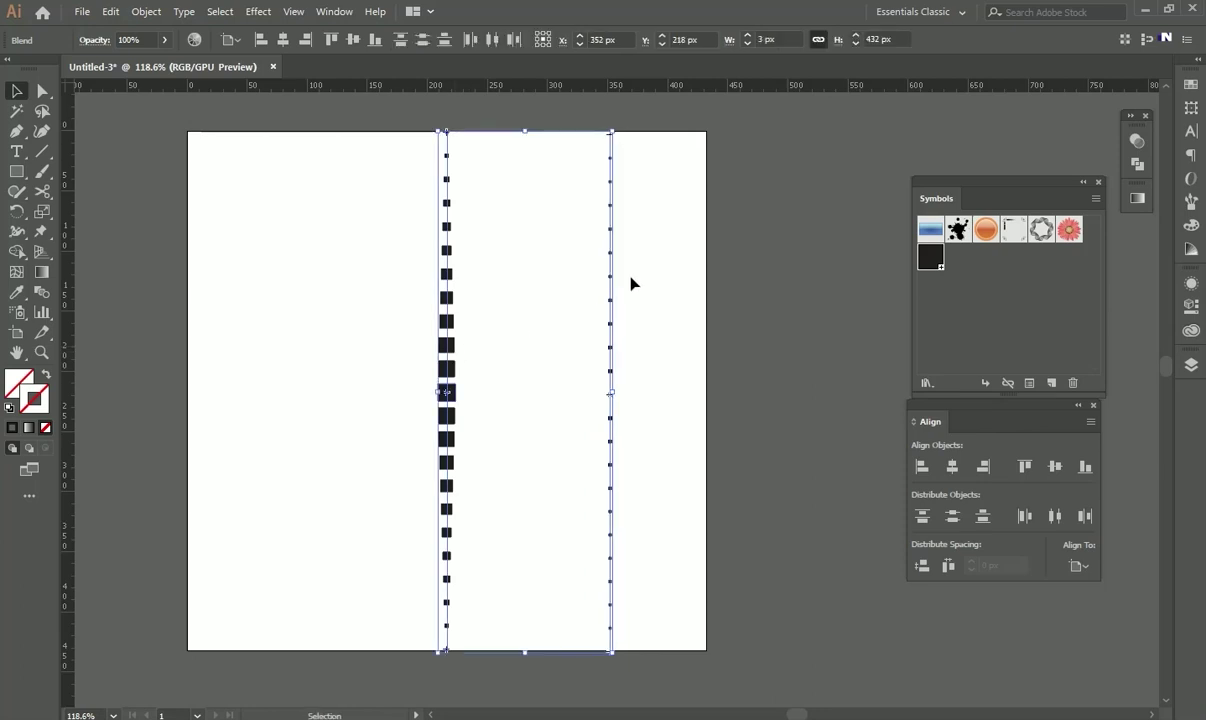
left_click(146, 12)
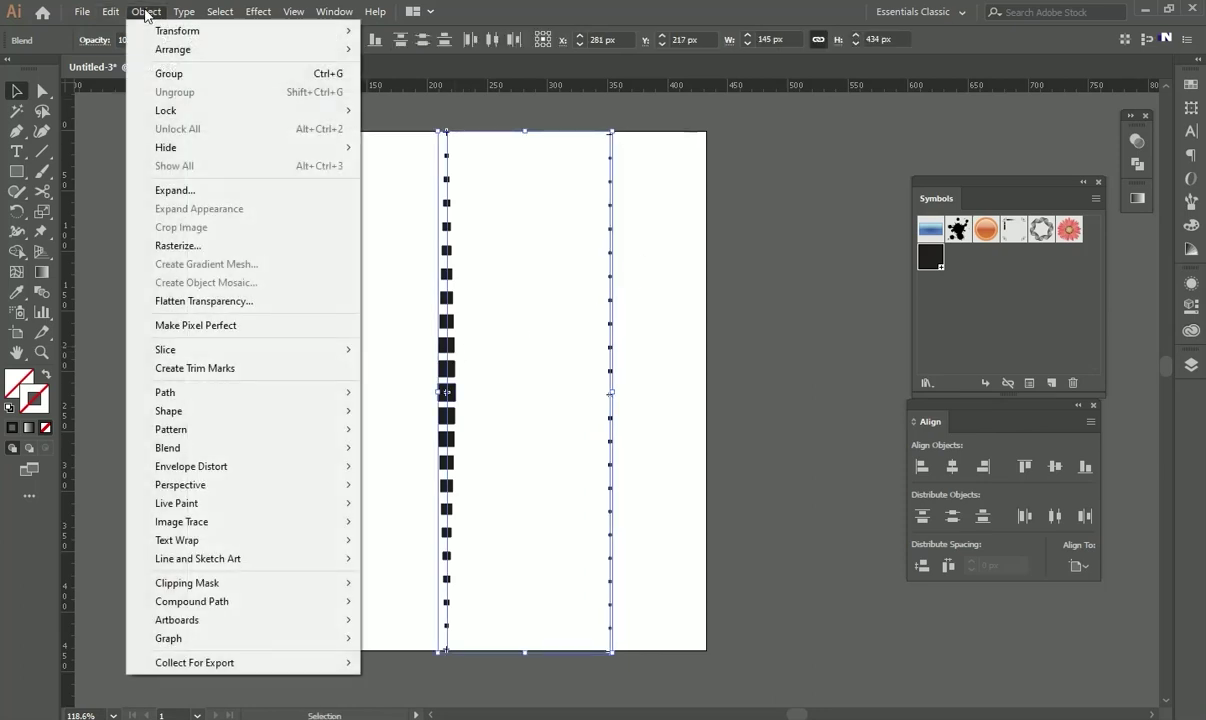
mouse_move(180, 449)
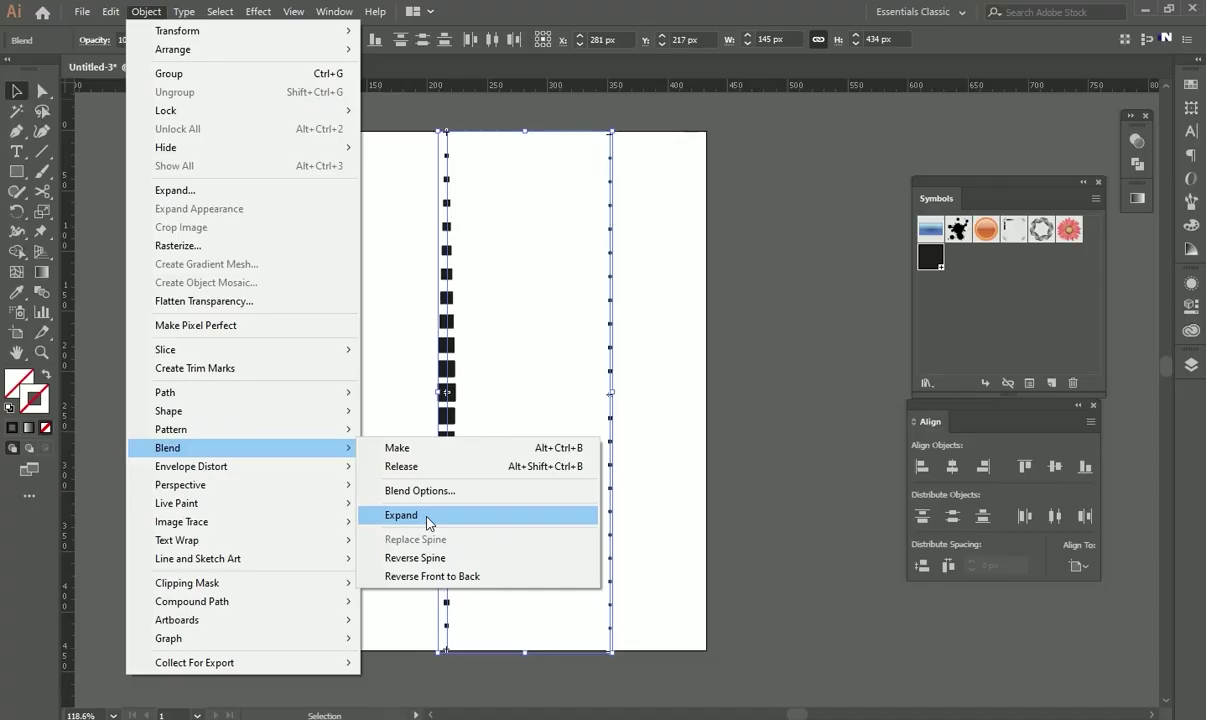
left_click(490, 513)
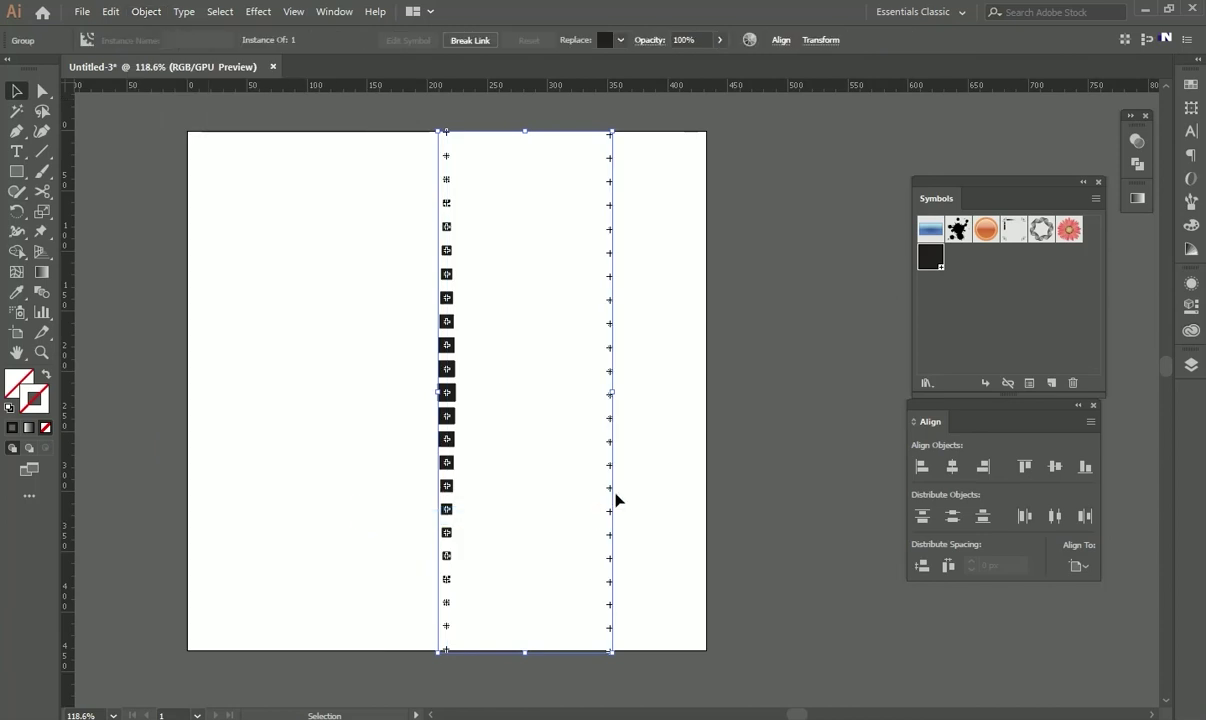
left_click(659, 430)
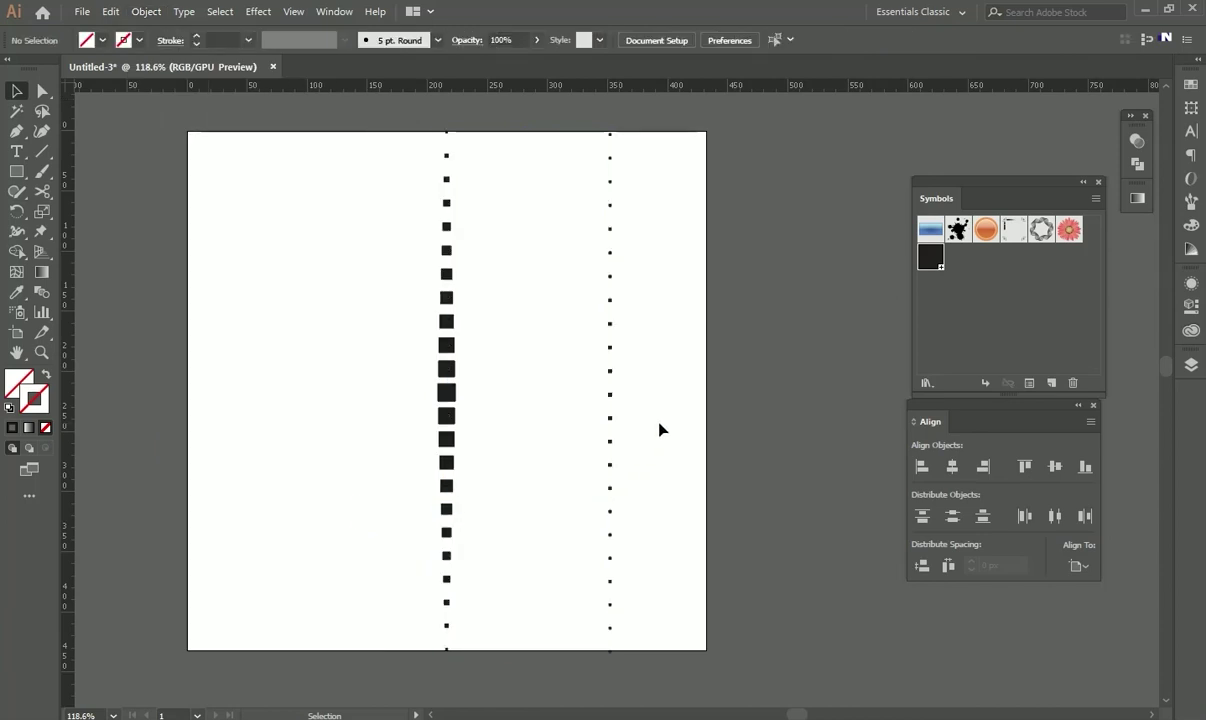
Step: Copy and paste the column of small squares, and move the duplicate aside so both columns are separate
left_click(612, 377)
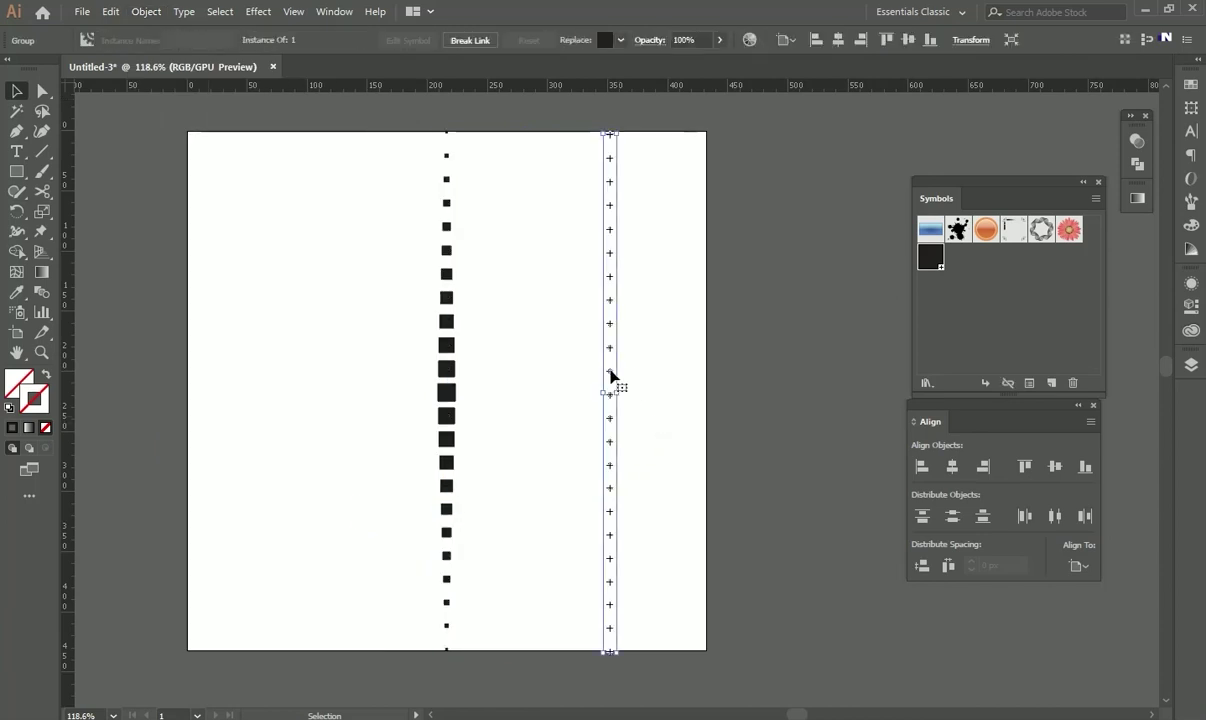
left_click(112, 12)
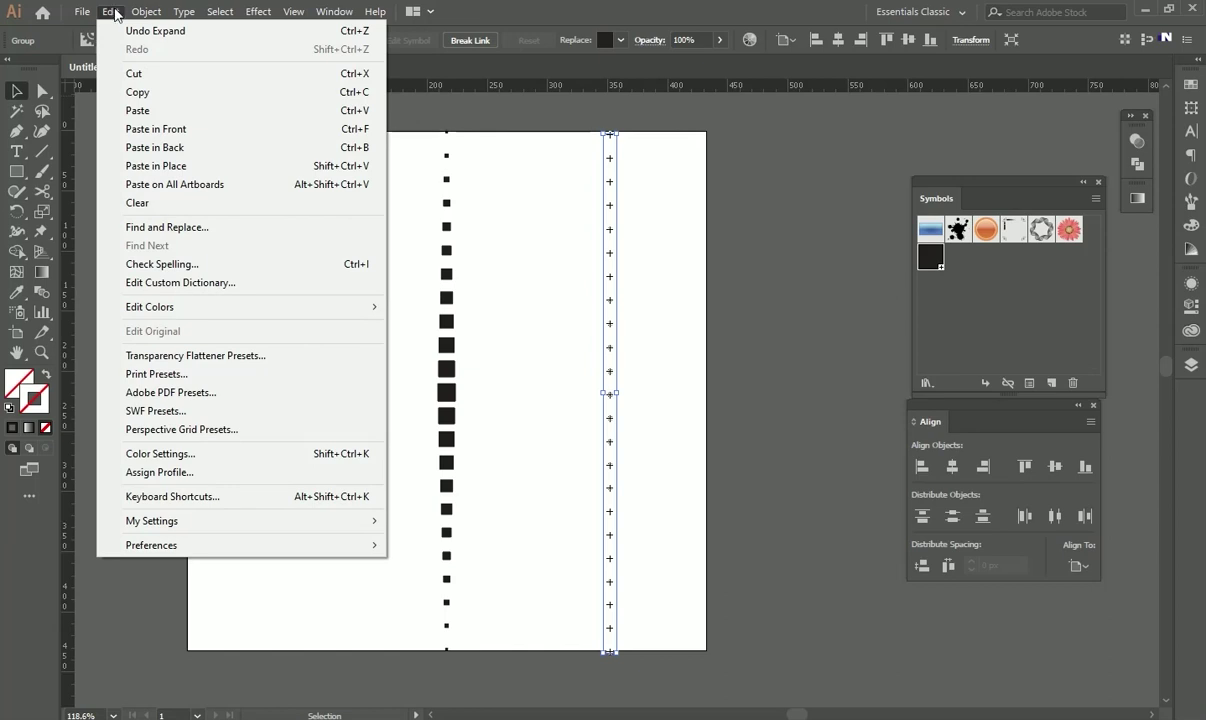
left_click(137, 92)
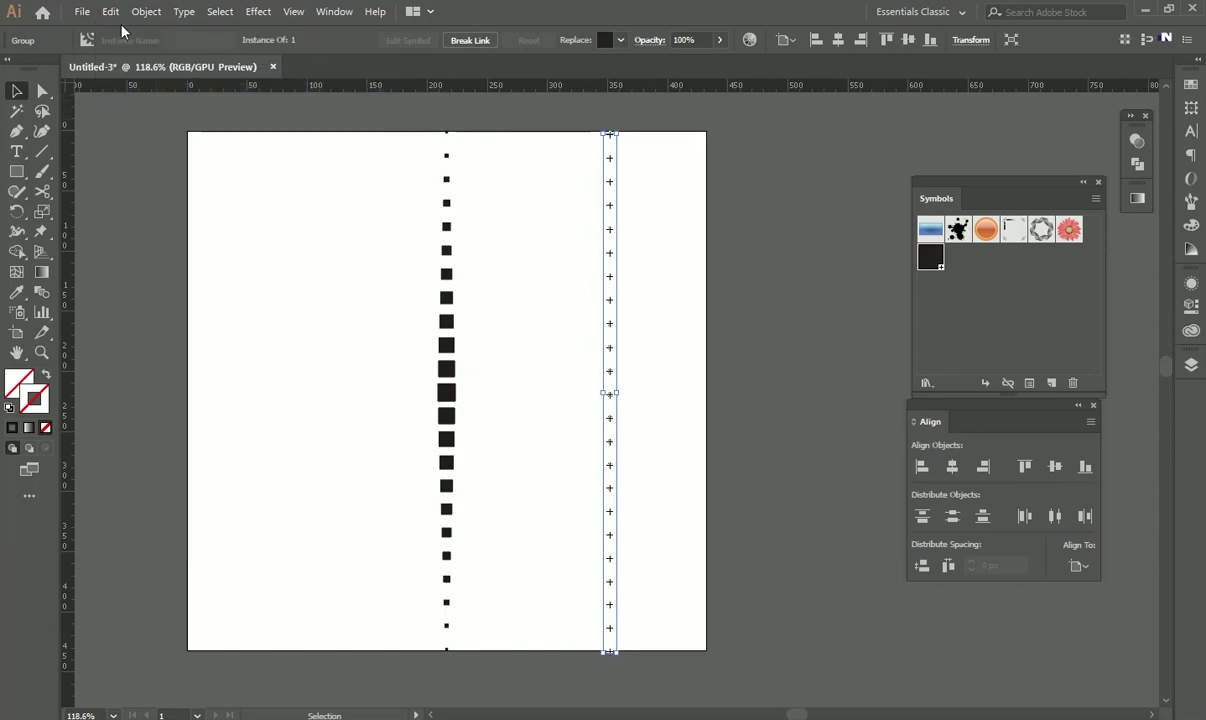
left_click(110, 12)
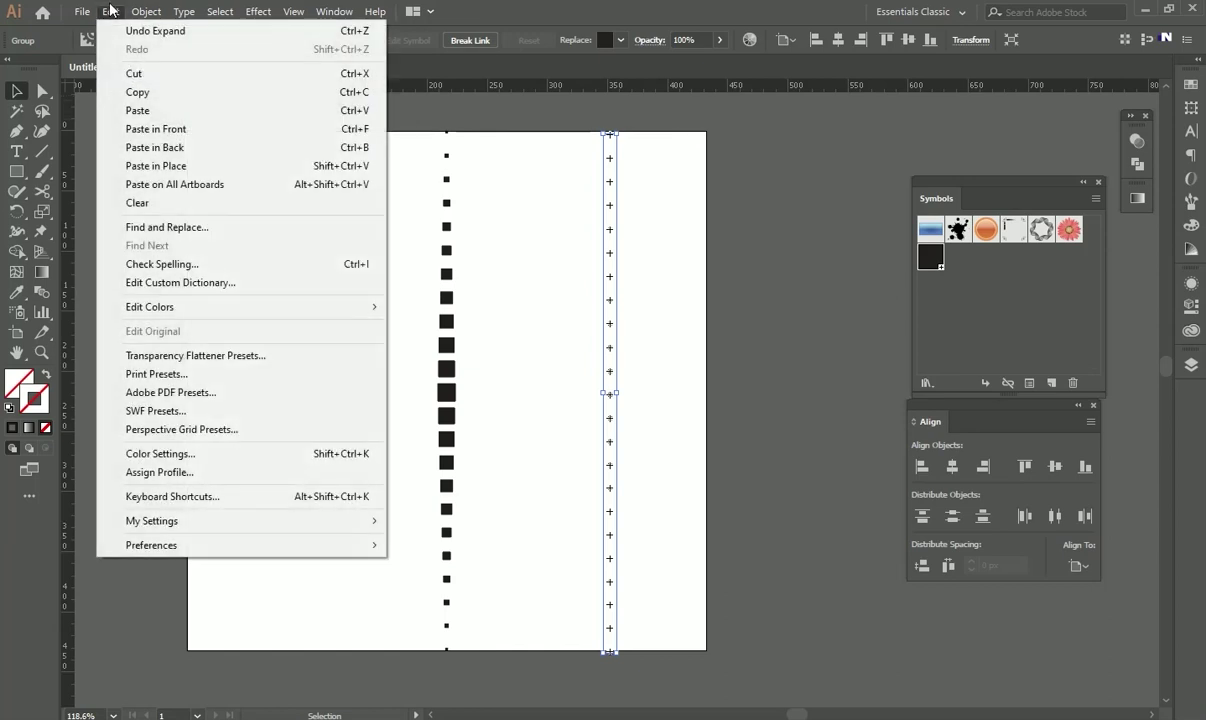
left_click(150, 110)
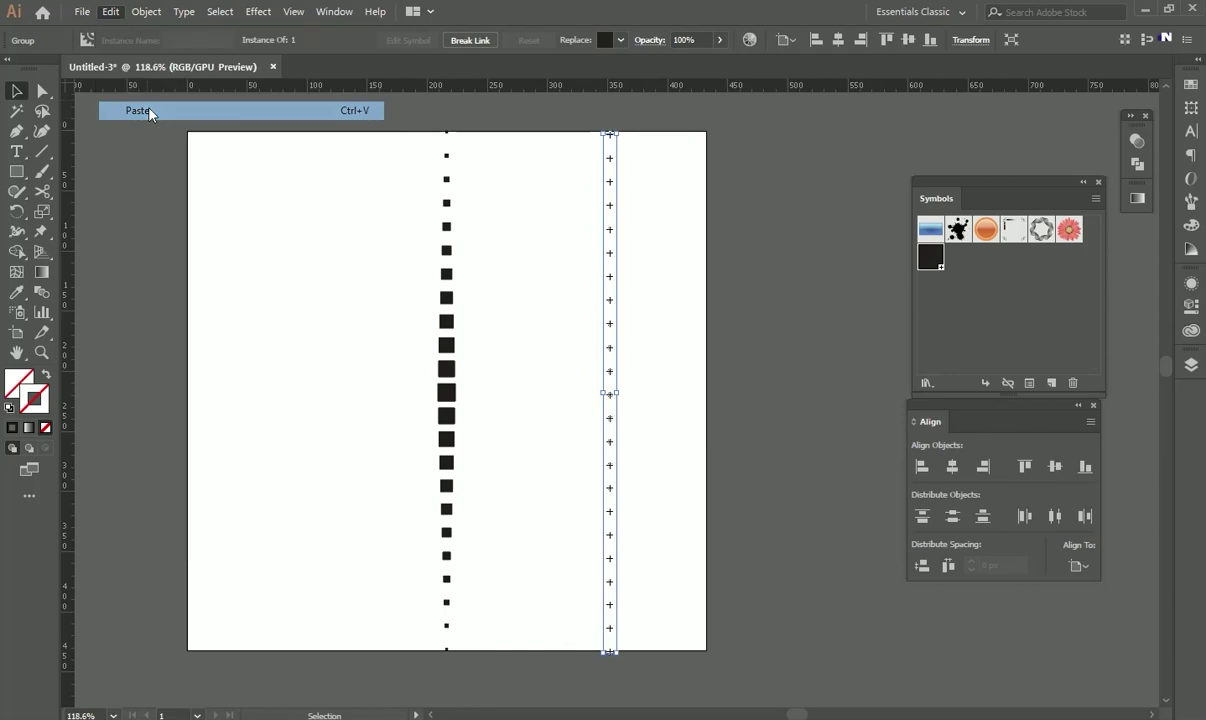
left_click(260, 274)
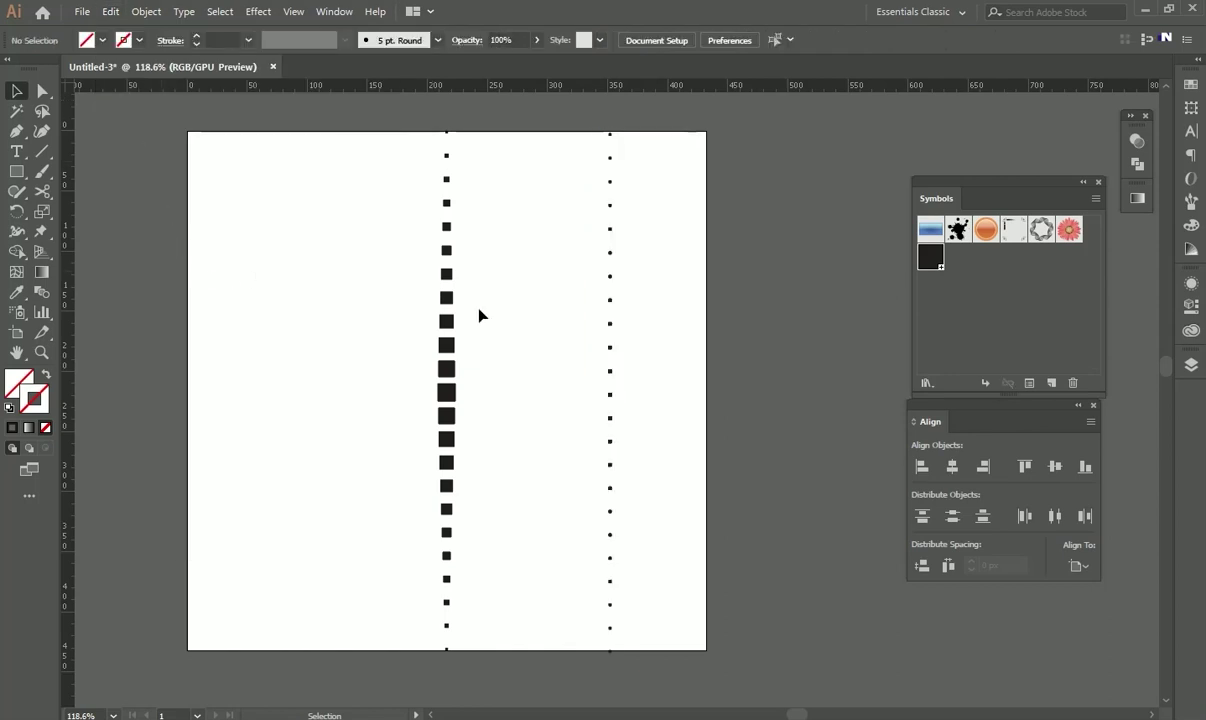
left_click_drag(611, 302, 581, 301)
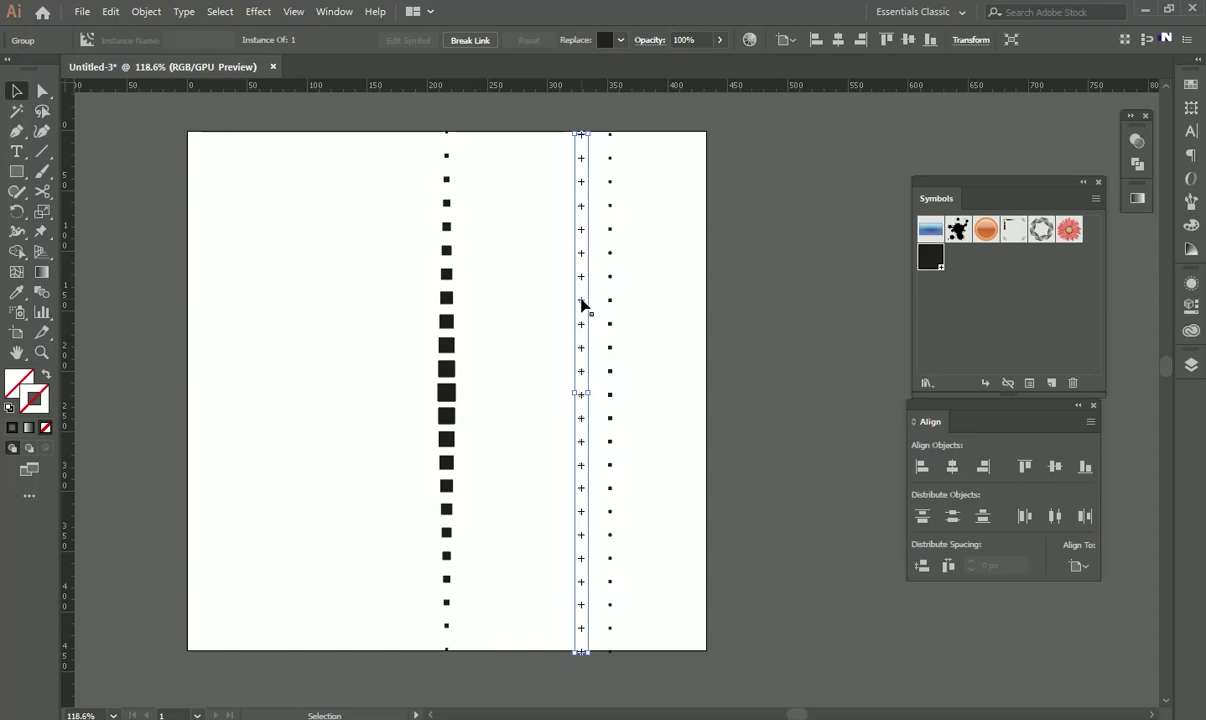
Step: Align the outer small-square column to the artboard's right edge
left_click(611, 398)
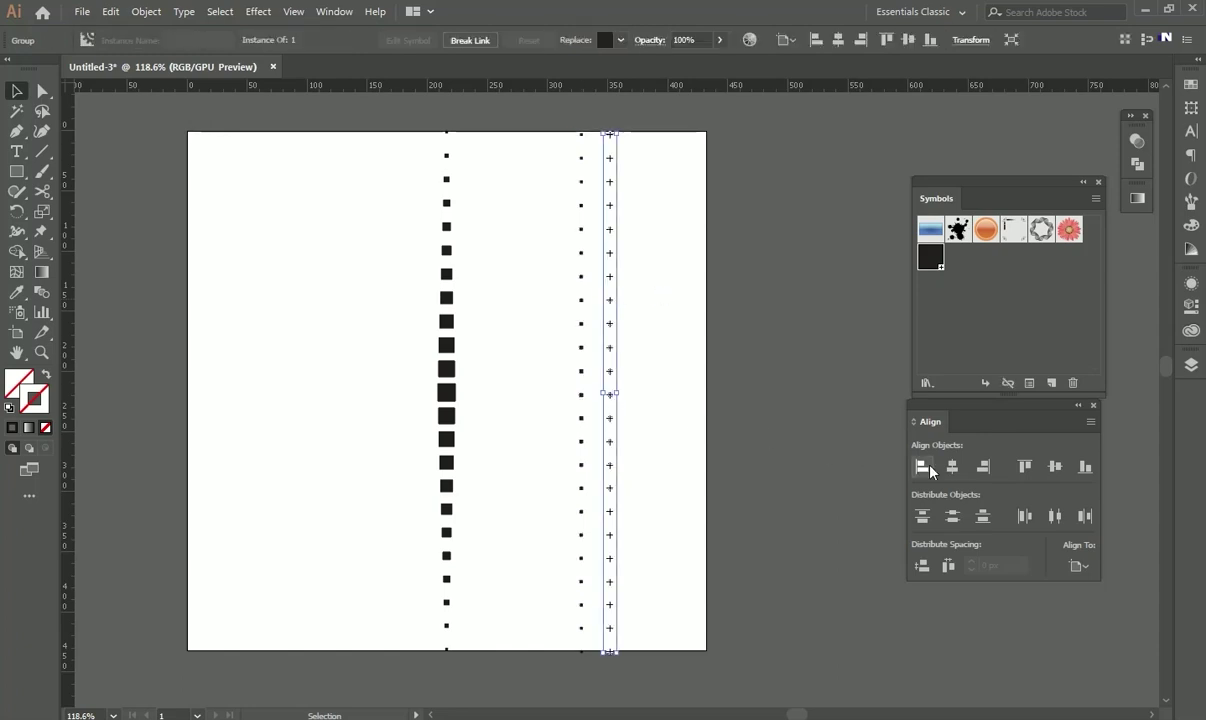
left_click(983, 468)
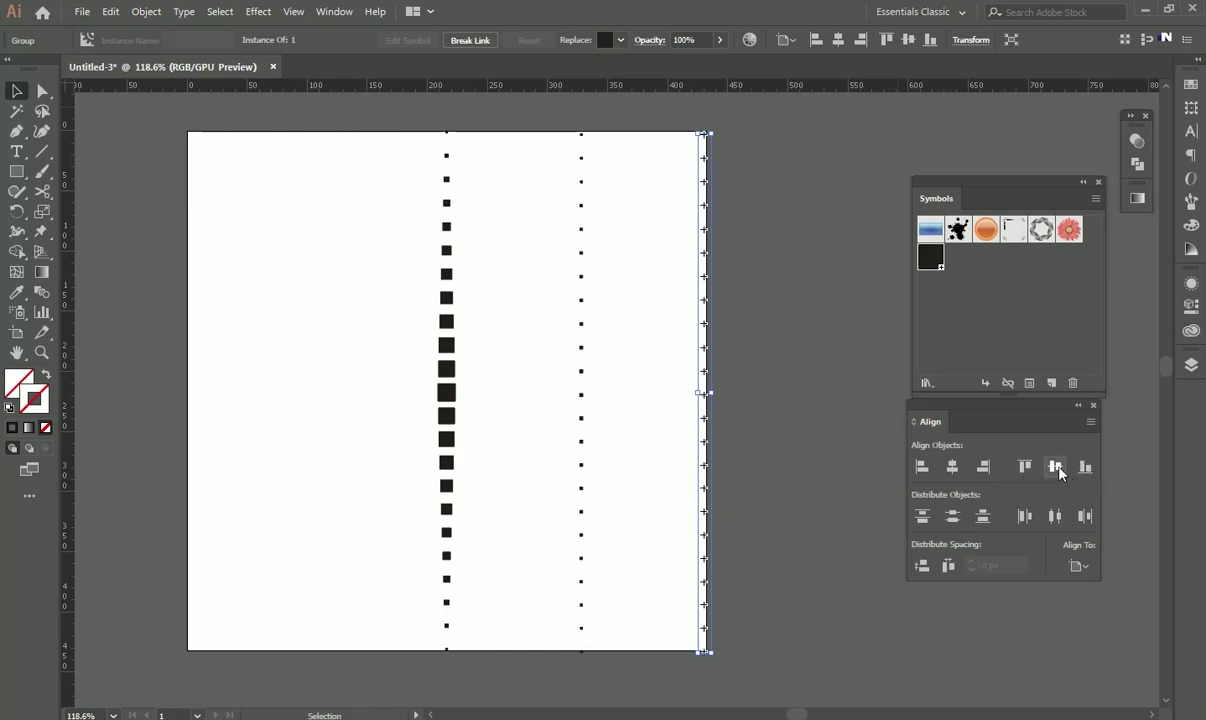
left_click(803, 369)
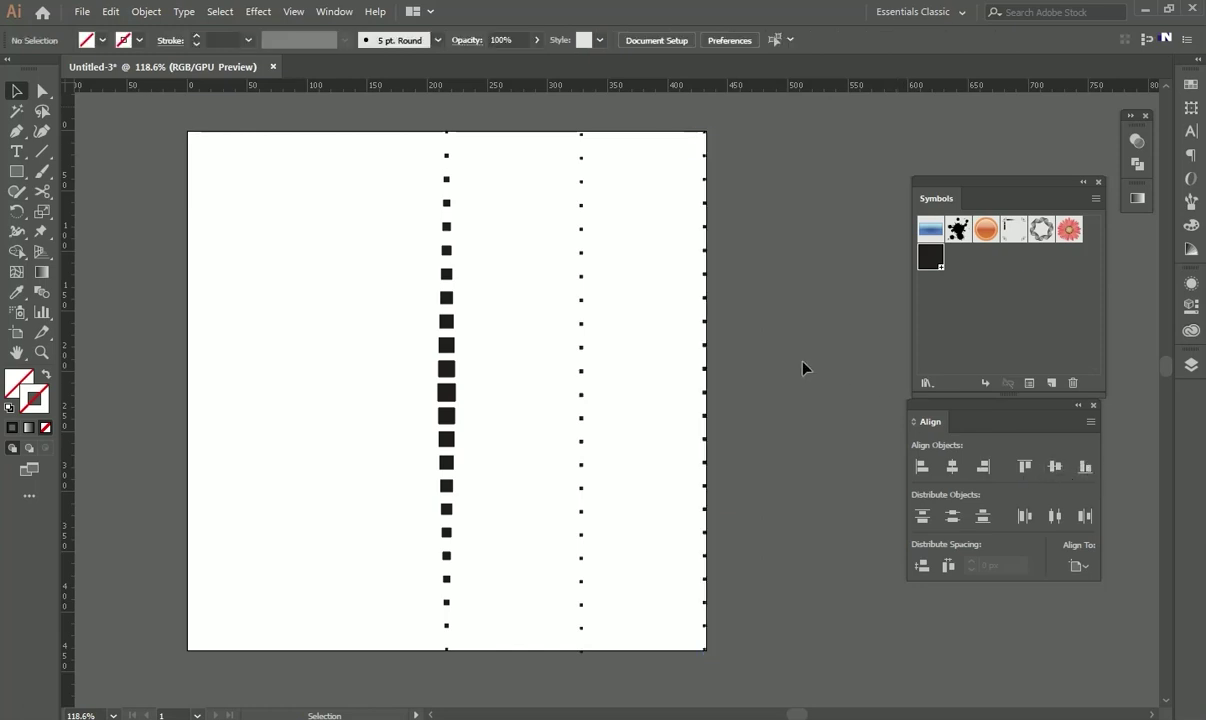
Step: Align the other small-square column to the artboard's left edge and centre it vertically
left_click(581, 329)
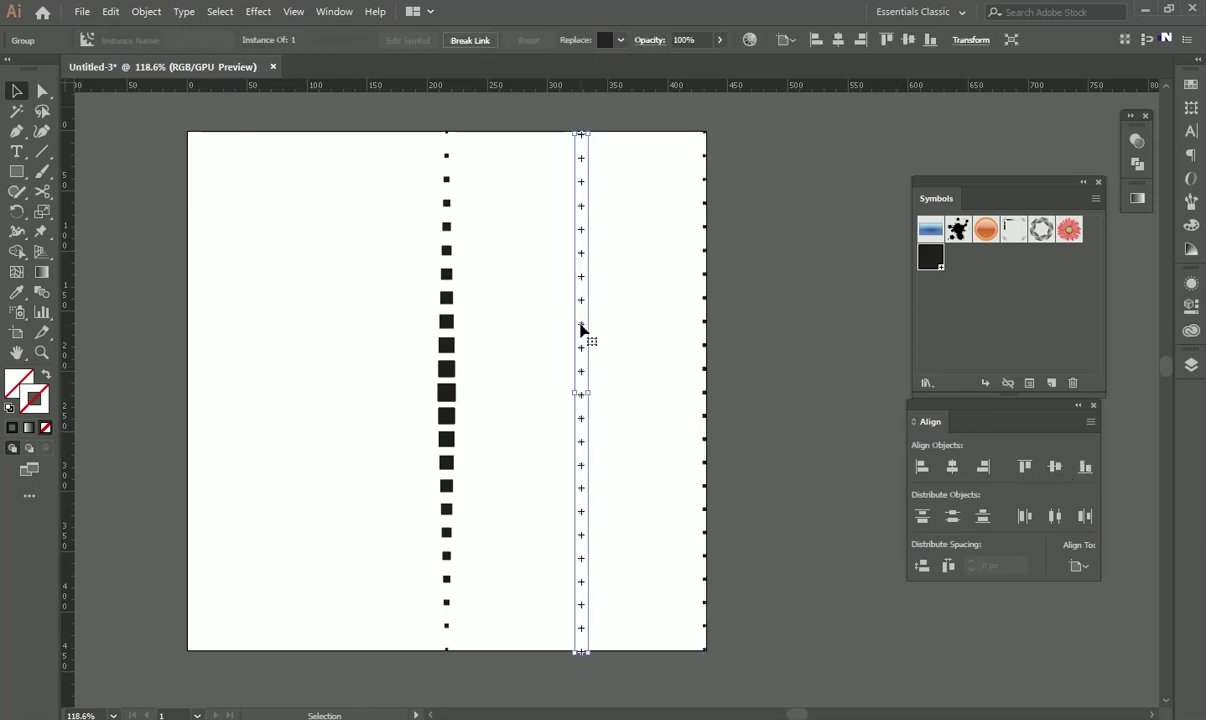
left_click(921, 467)
left_click(1055, 466)
left_click(649, 302)
Step: Bring the small-square column on the artboard's left edge to the front of the stacking order
left_click_drag(185, 292, 188, 346)
right_click(187, 348)
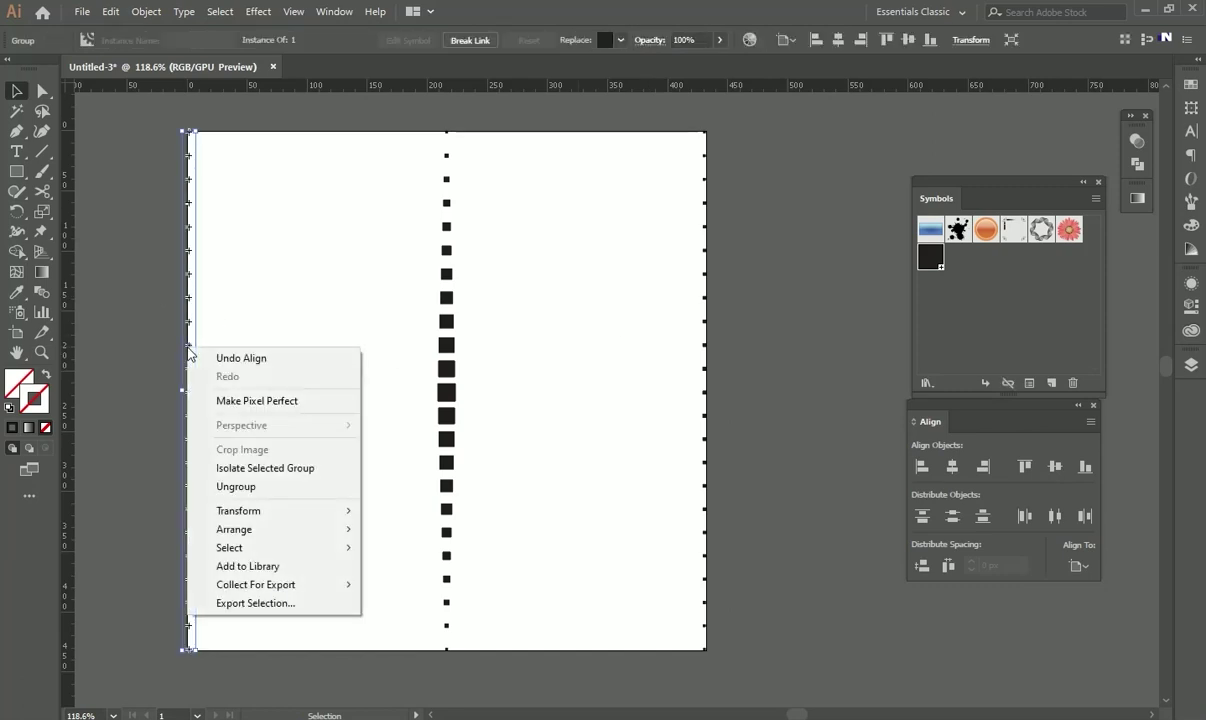
mouse_move(264, 530)
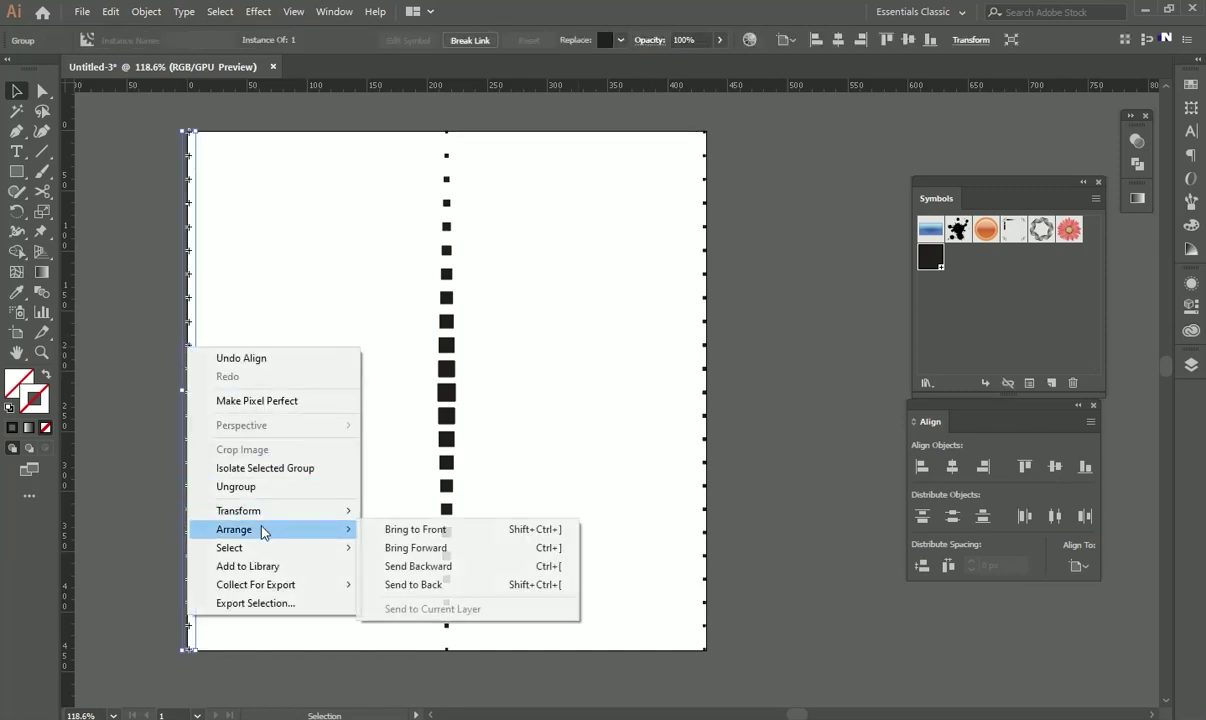
left_click(403, 528)
left_click(591, 306)
Step: Send the small-square column on the artboard's right edge to the back of the stacking order
left_click_drag(631, 271, 731, 395)
right_click(707, 348)
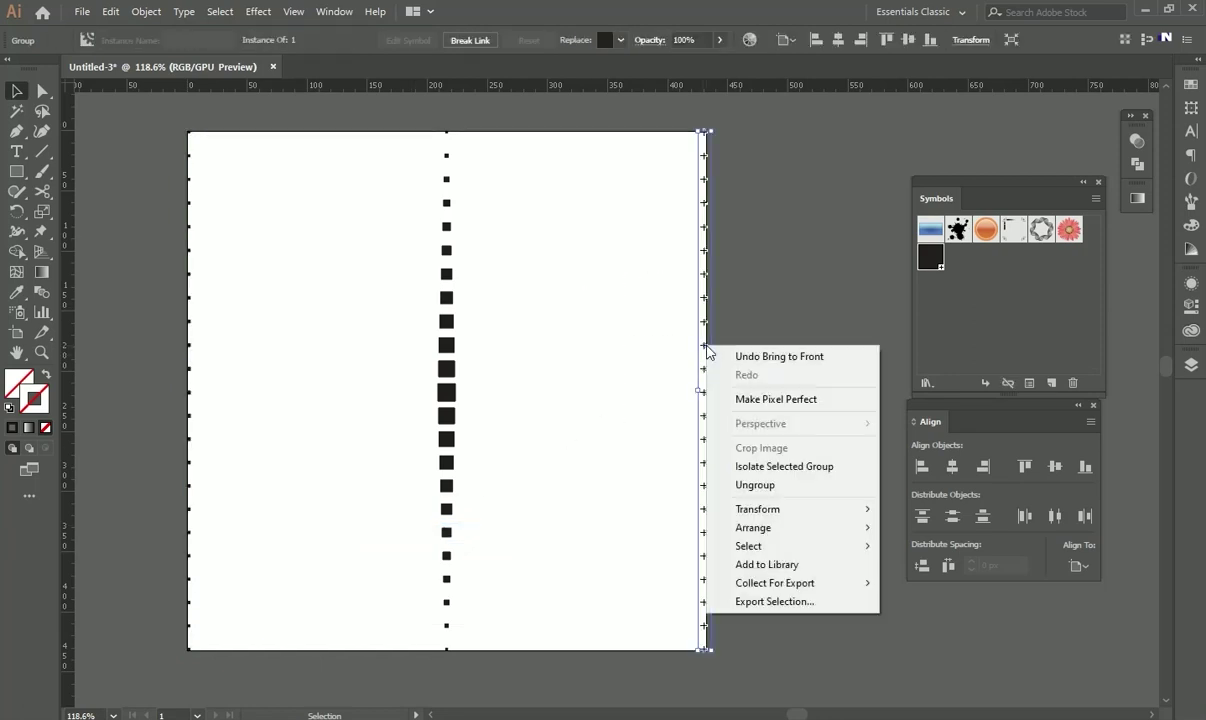
mouse_move(771, 513)
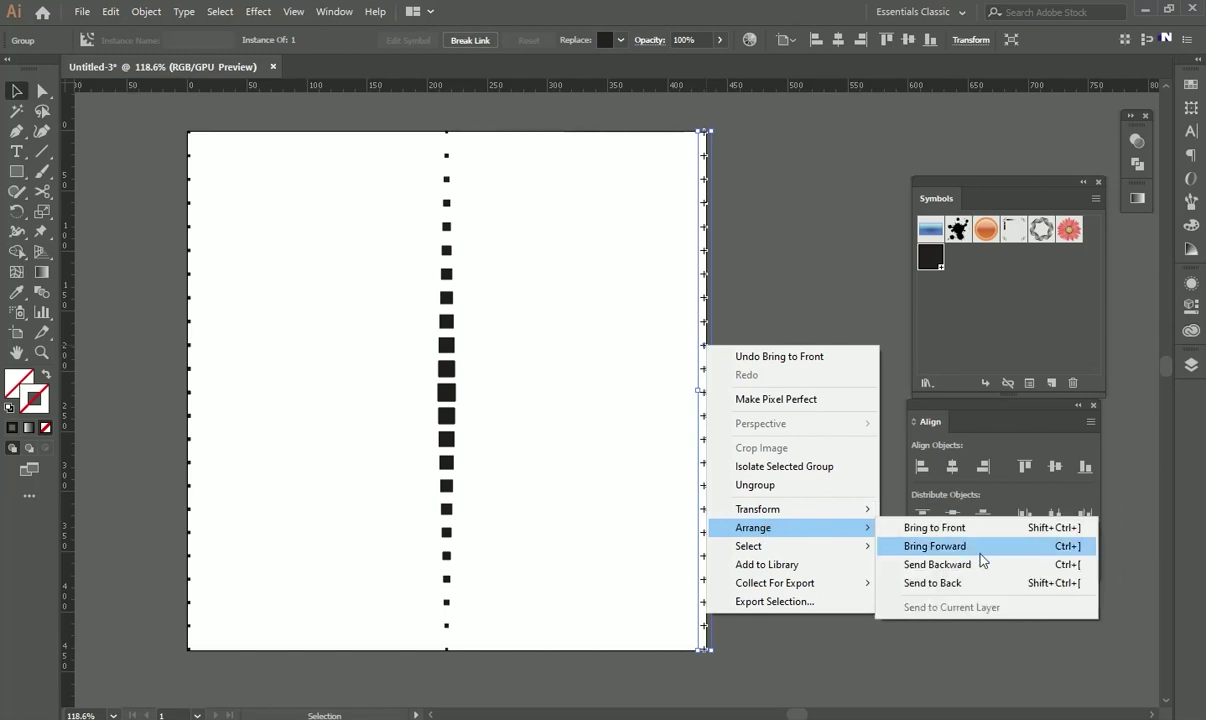
left_click(910, 582)
left_click(783, 410)
Step: Select all three vertical columns and blend them across the artboard
left_click_drag(780, 278, 143, 394)
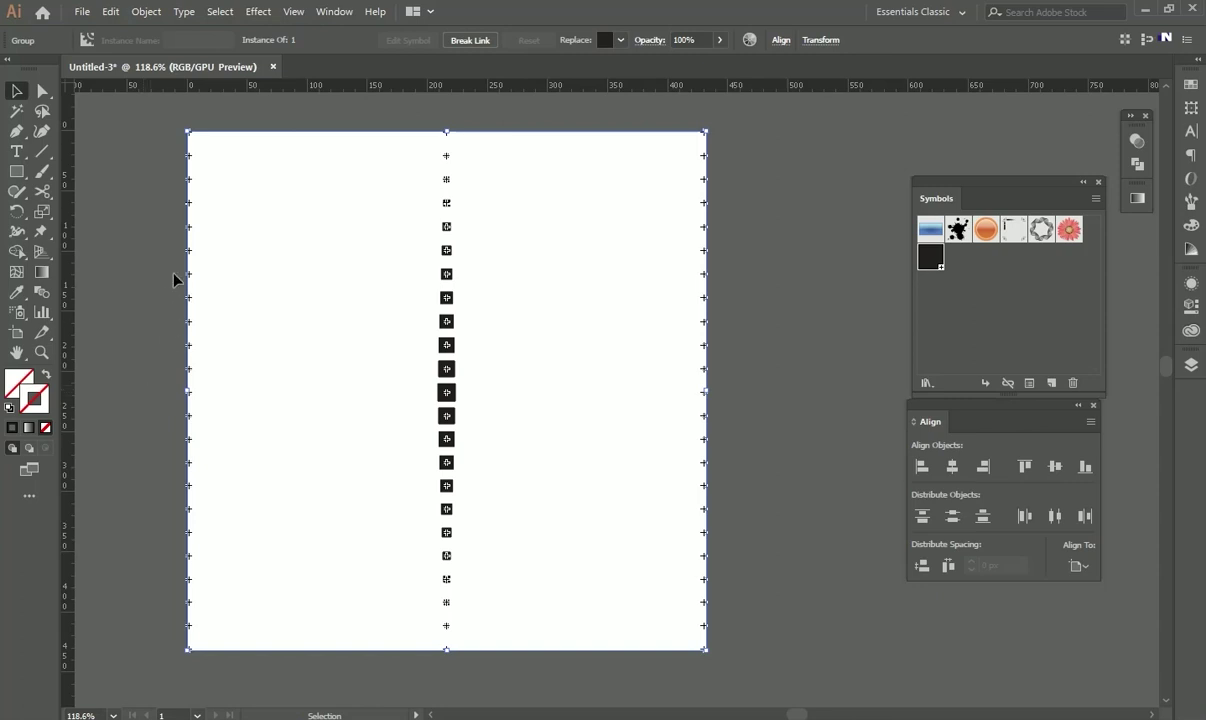
left_click(146, 12)
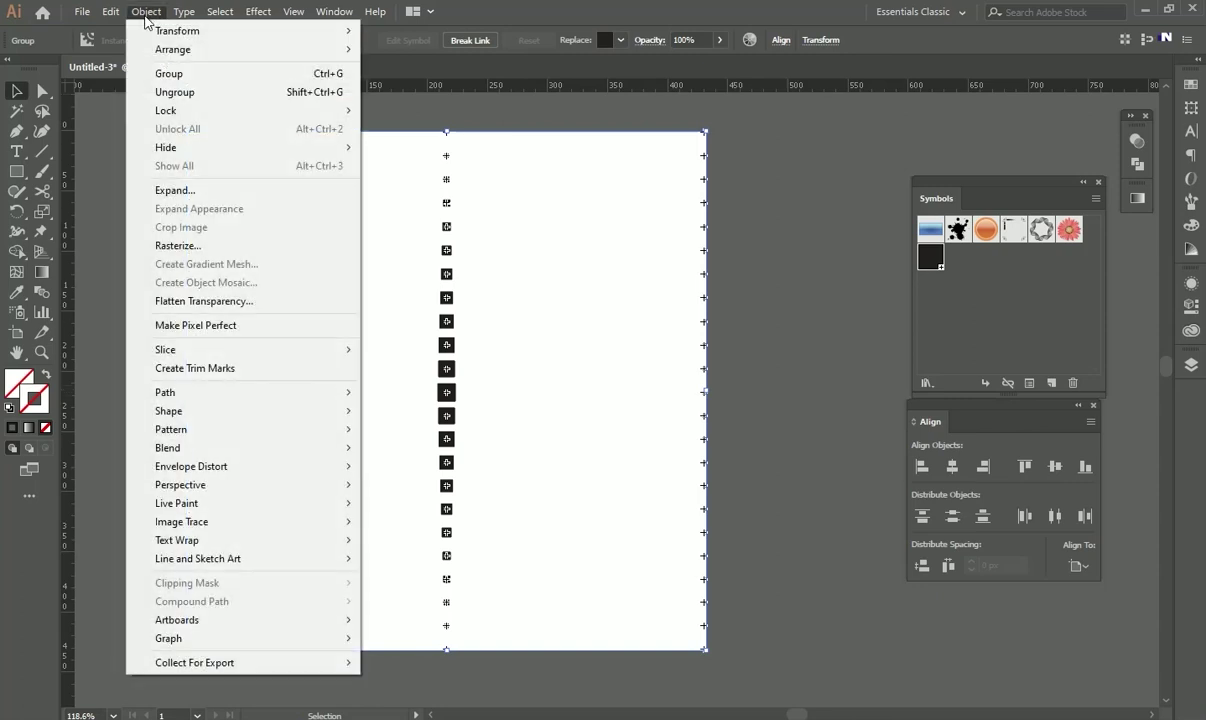
mouse_move(193, 452)
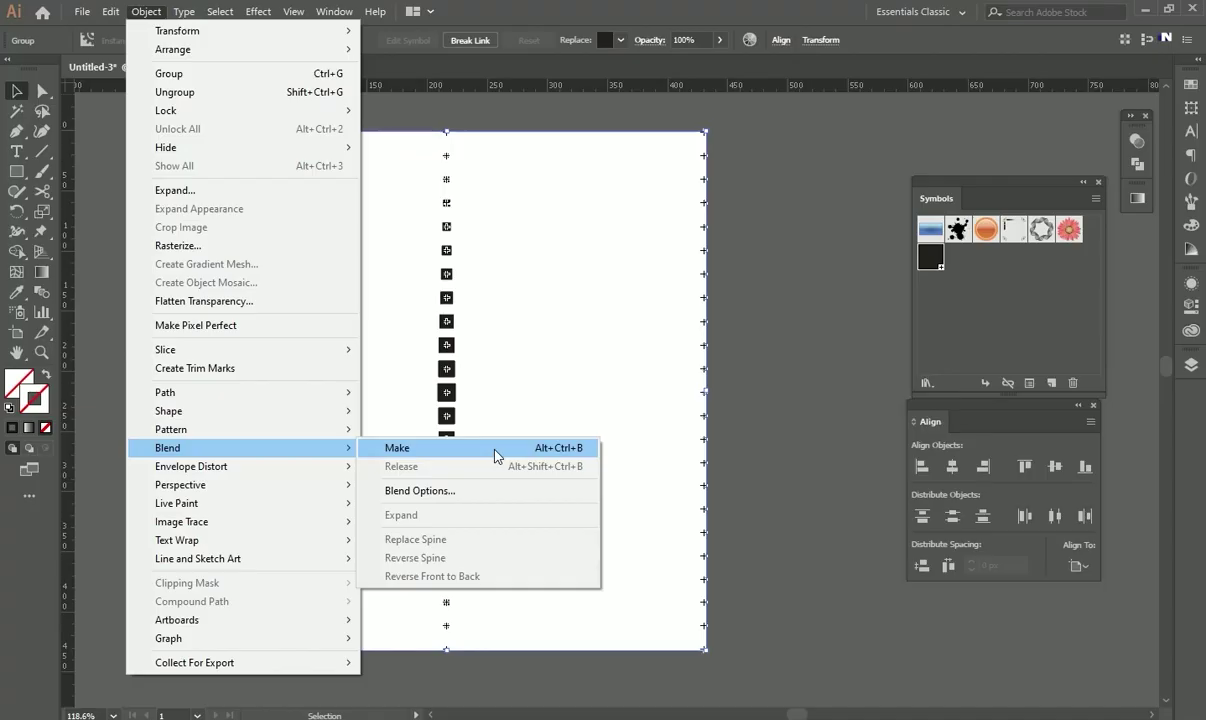
left_click(460, 446)
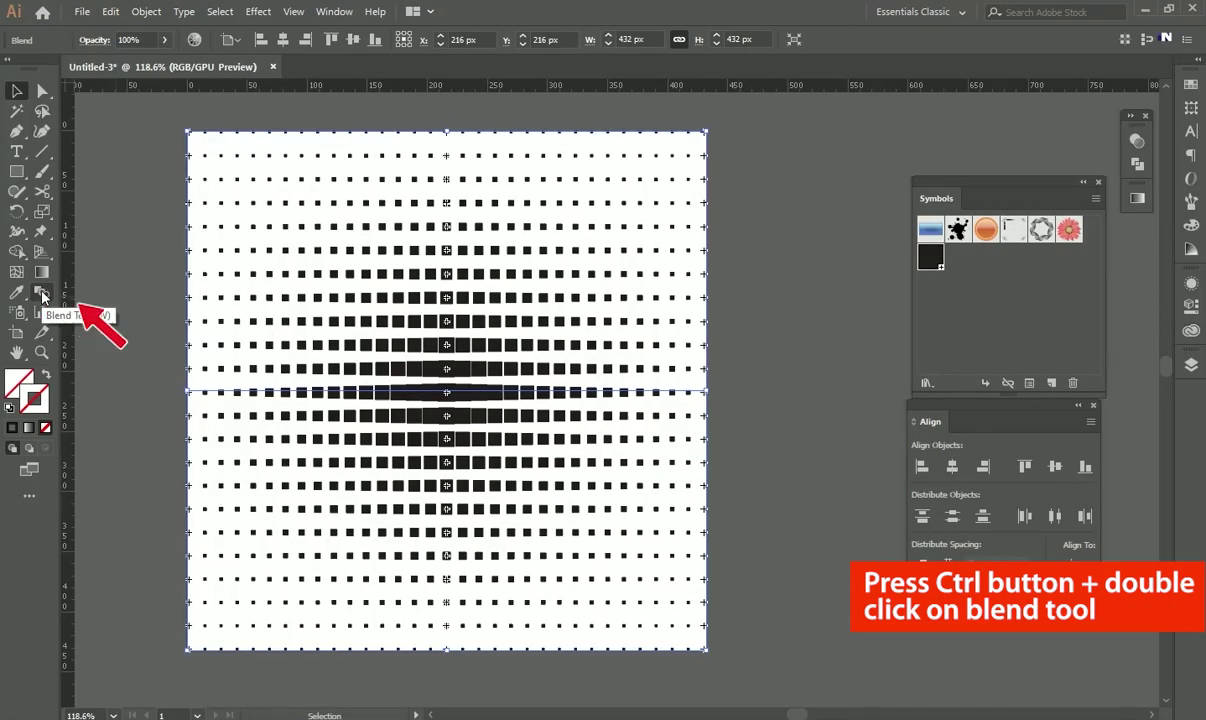
Step: Set the three-column blend's spacing to Specified Distance at 20 px, with the preview enabled
double_click(40, 293, "ctrl")
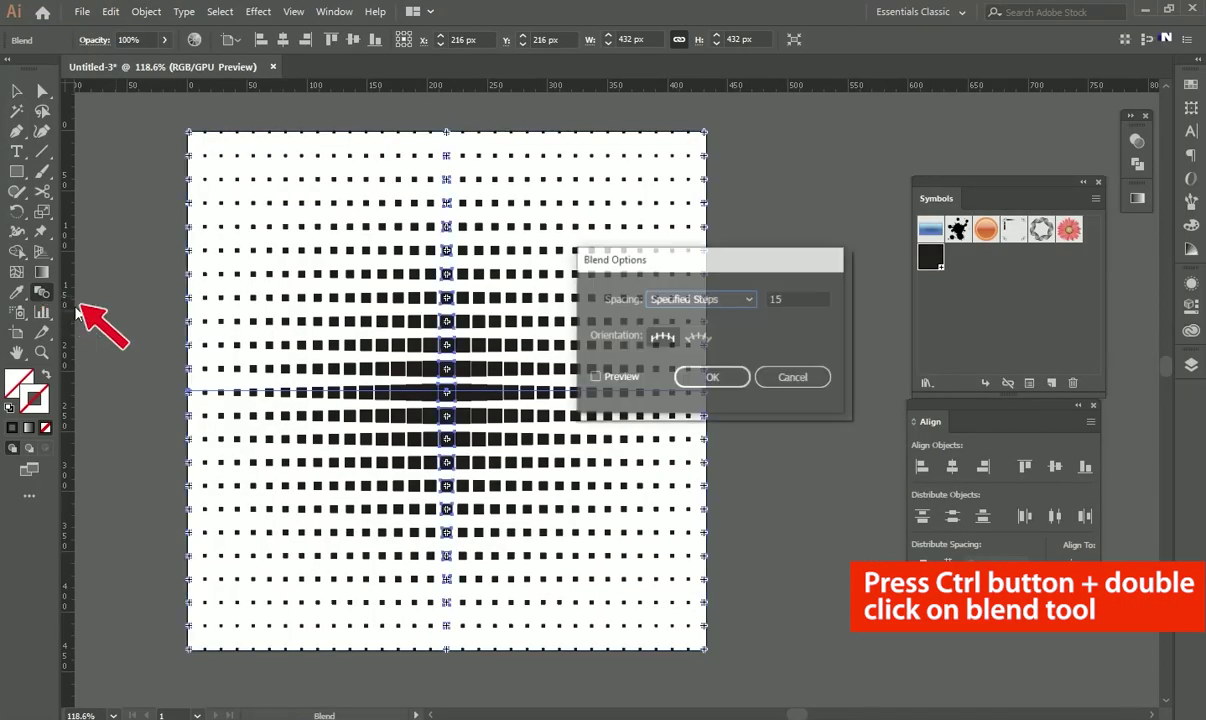
left_click(737, 302)
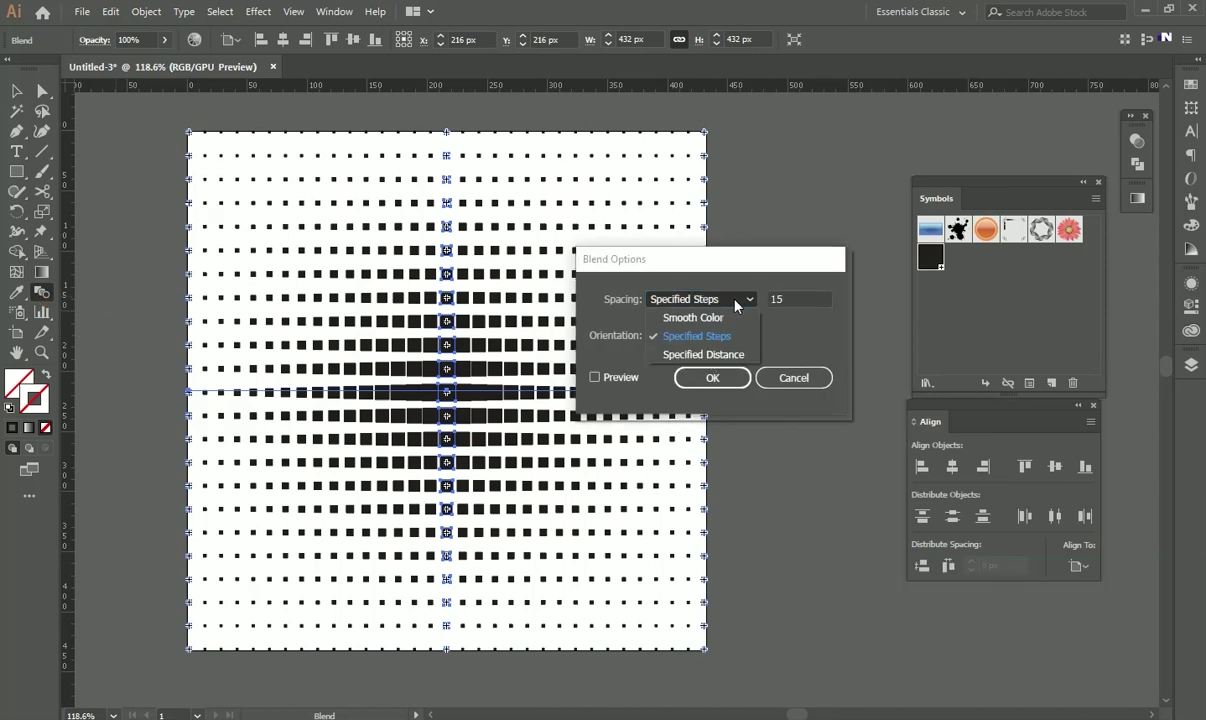
left_click(731, 355)
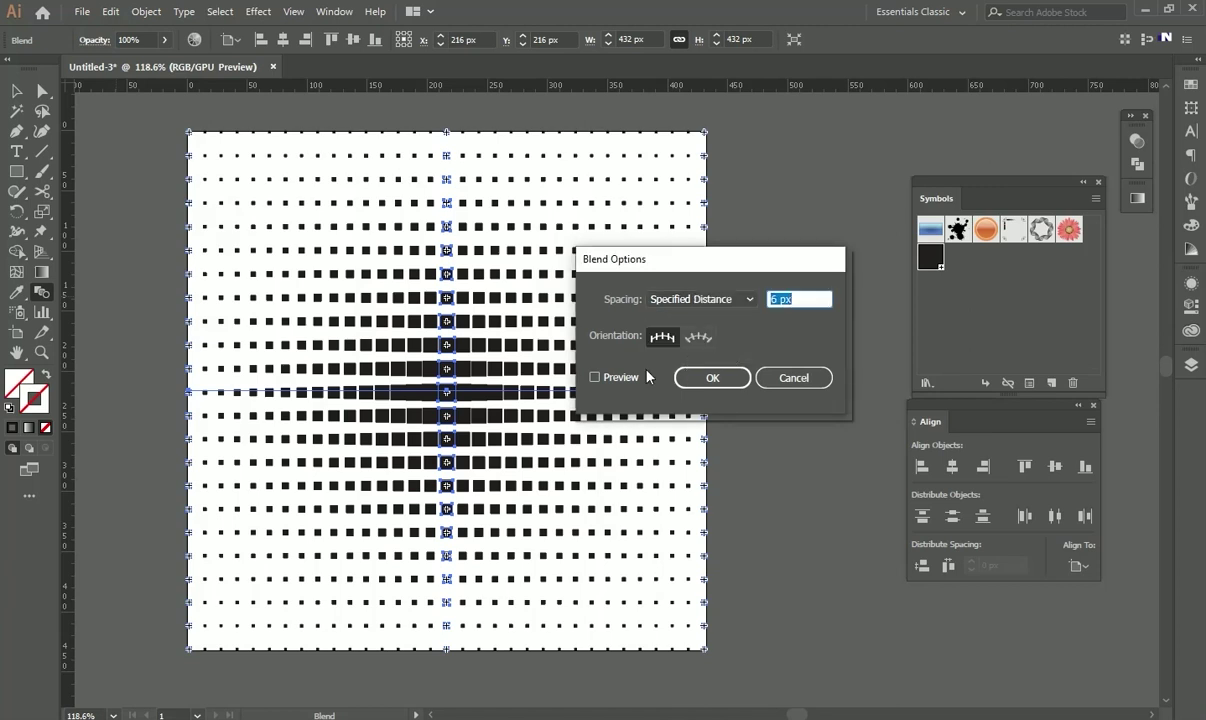
left_click(595, 378)
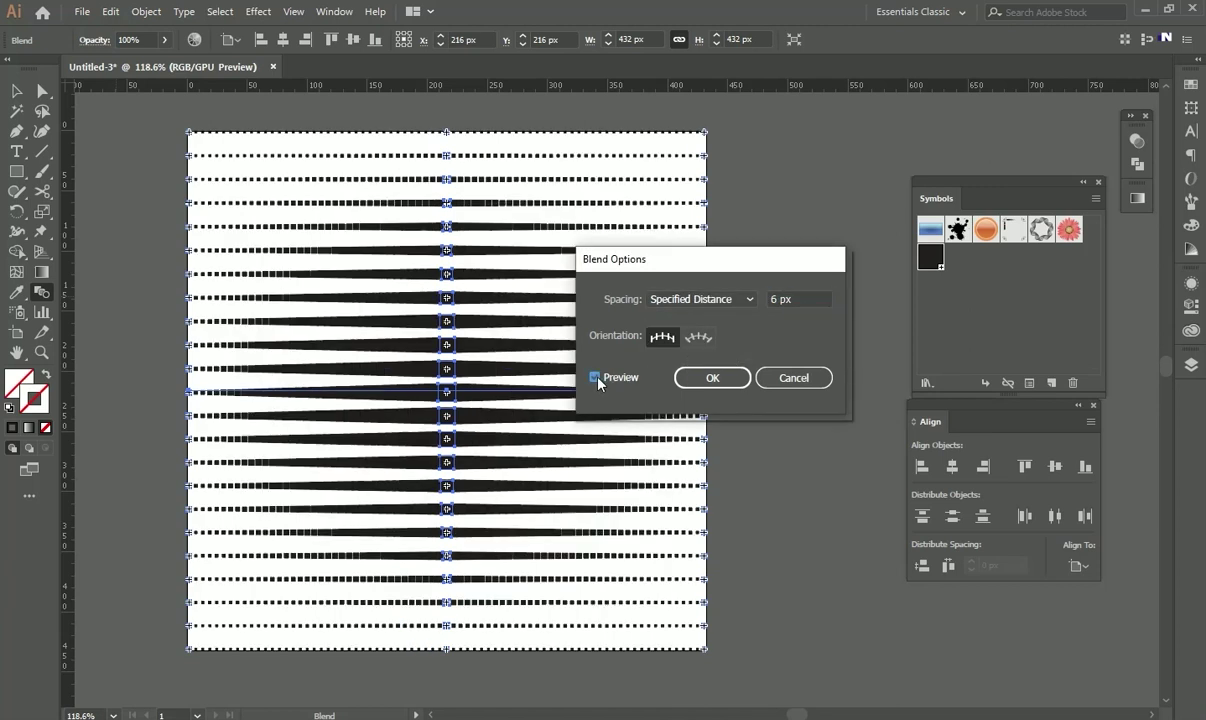
triple_click(793, 298)
type("20")
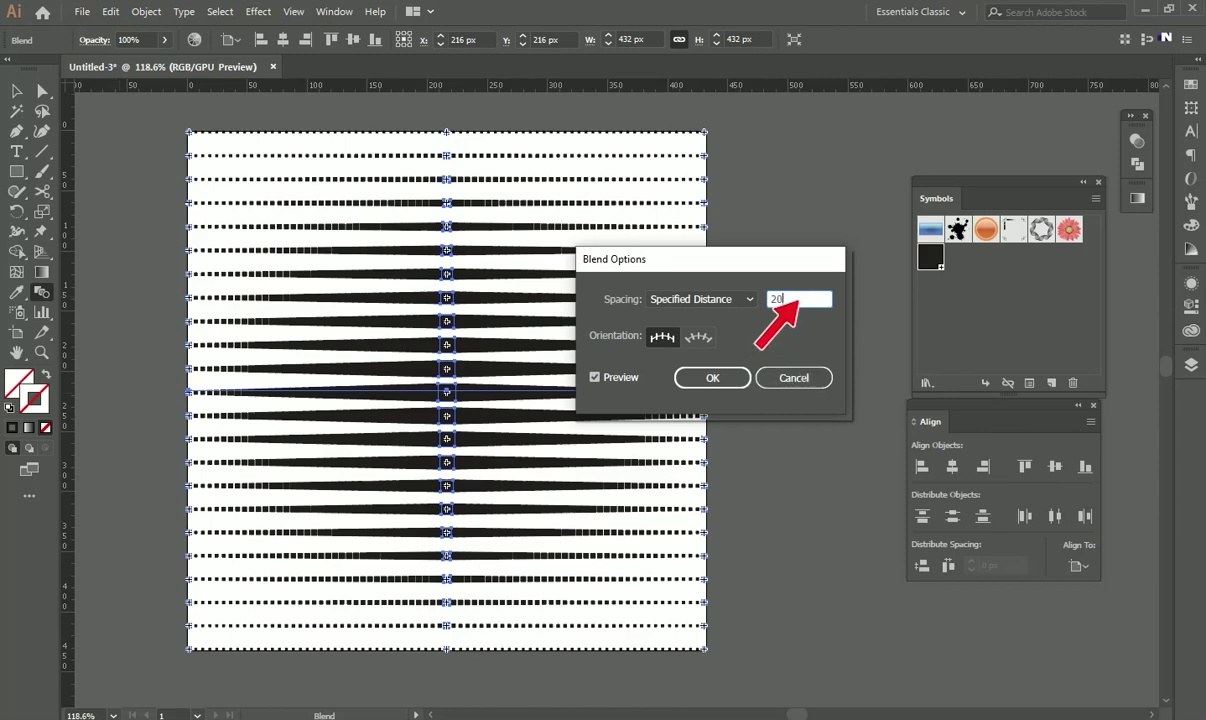
key("Tab")
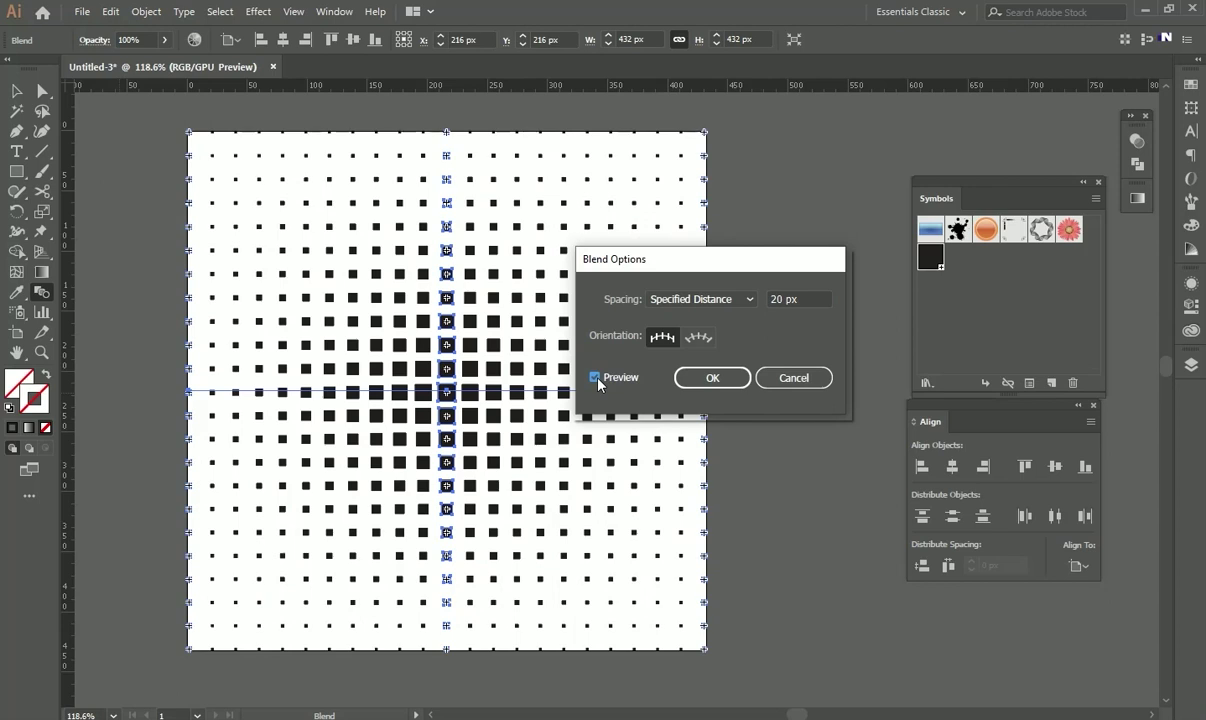
left_click(713, 378)
Step: Return to the Selection tool, deselect the finished blend, and collapse the Align panel
key("v")
left_click(816, 377)
key("ctrl+a")
left_click(808, 369)
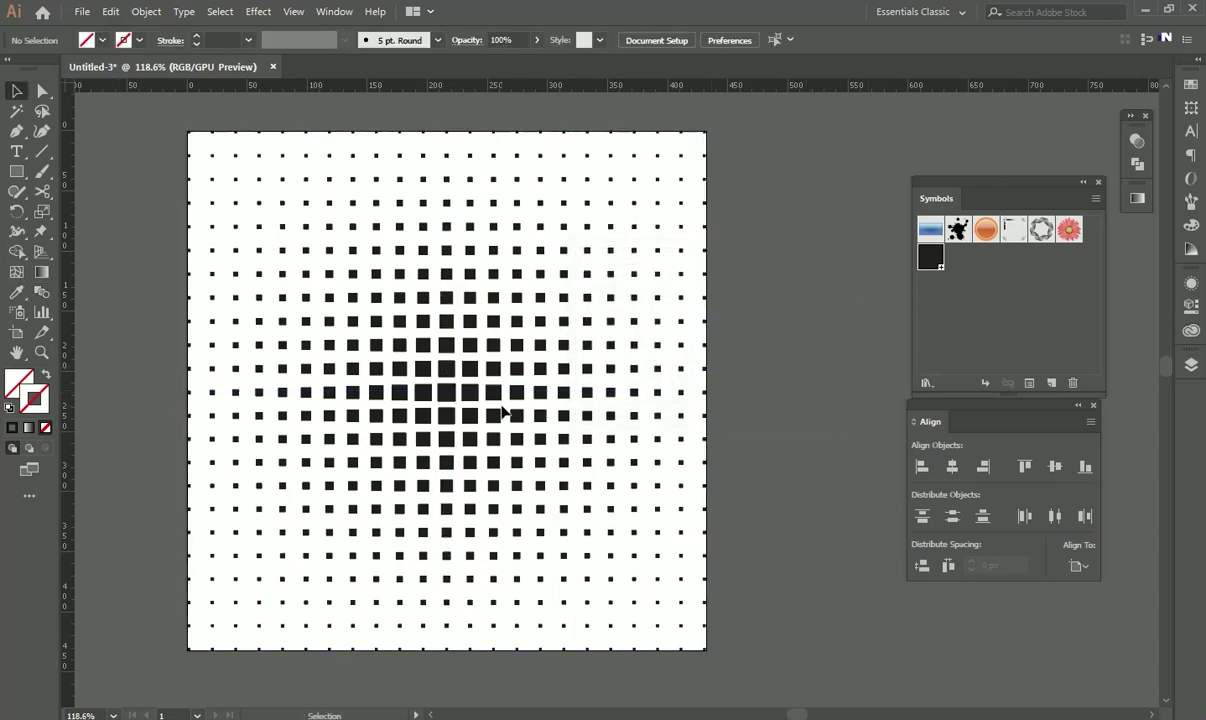
left_click(1078, 405)
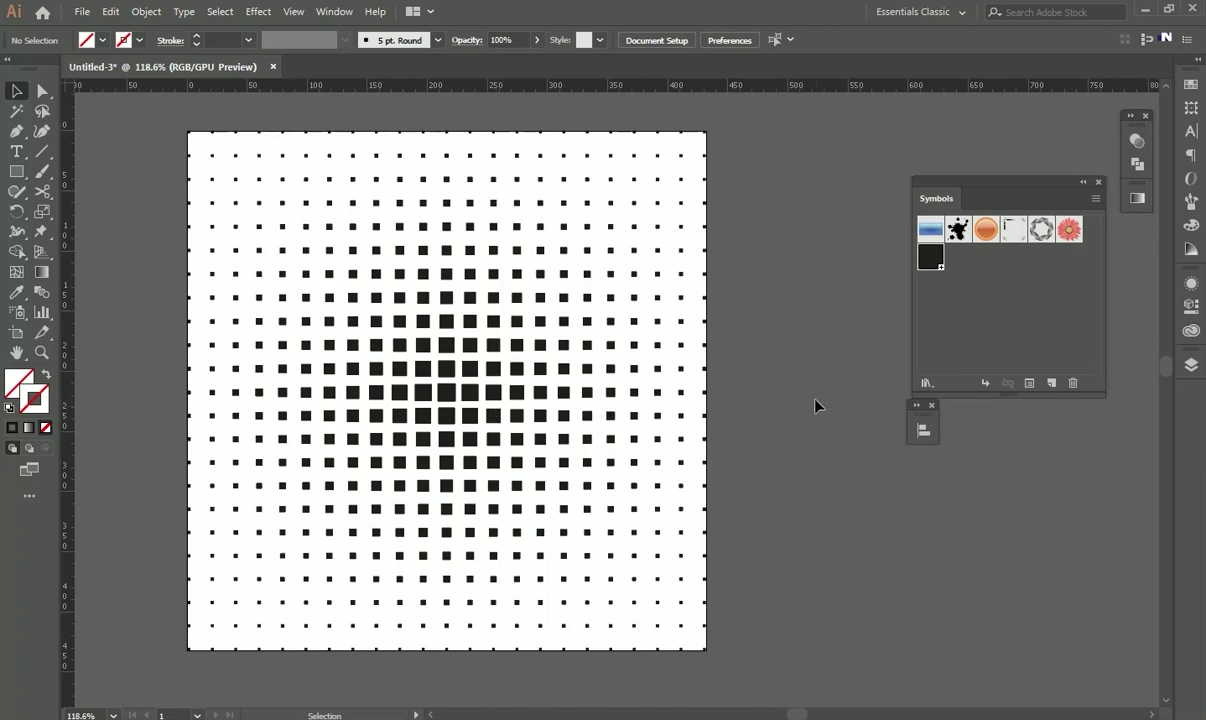
key("ctrl+a")
Step: Edit the black square symbol, round its corners fully into a circle, and exit symbol editing
double_click(931, 258)
left_click(612, 394)
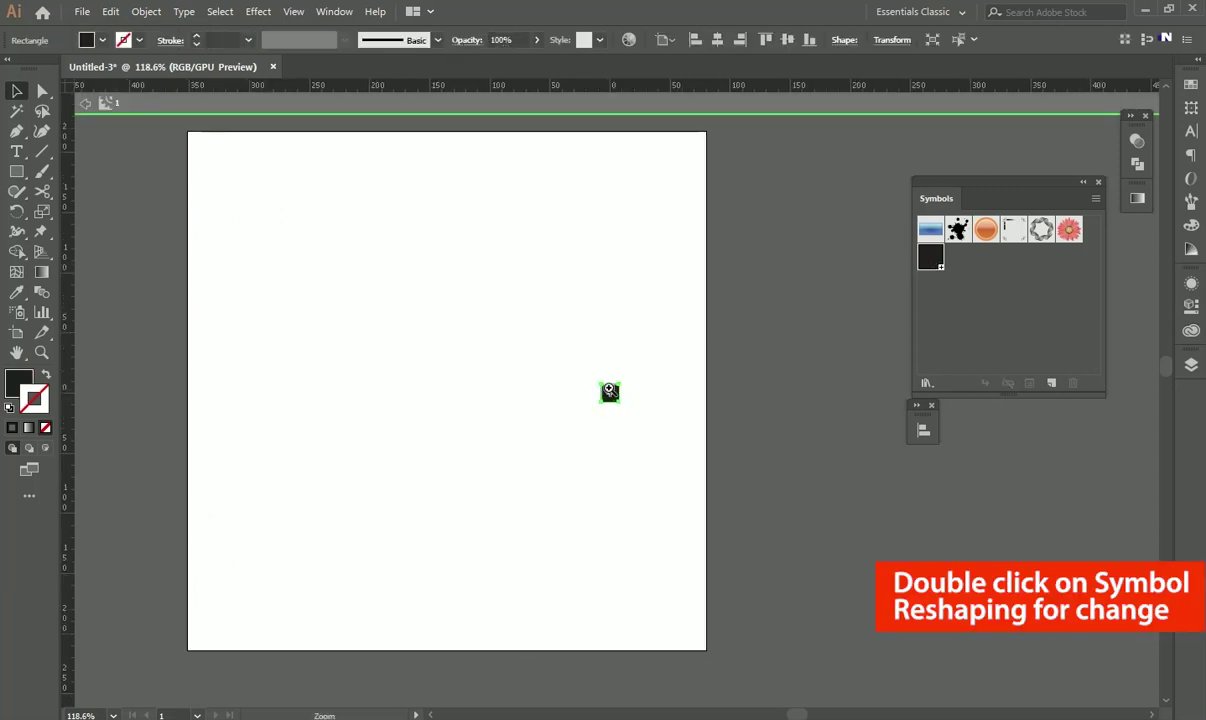
scroll(615, 398, "up", 4)
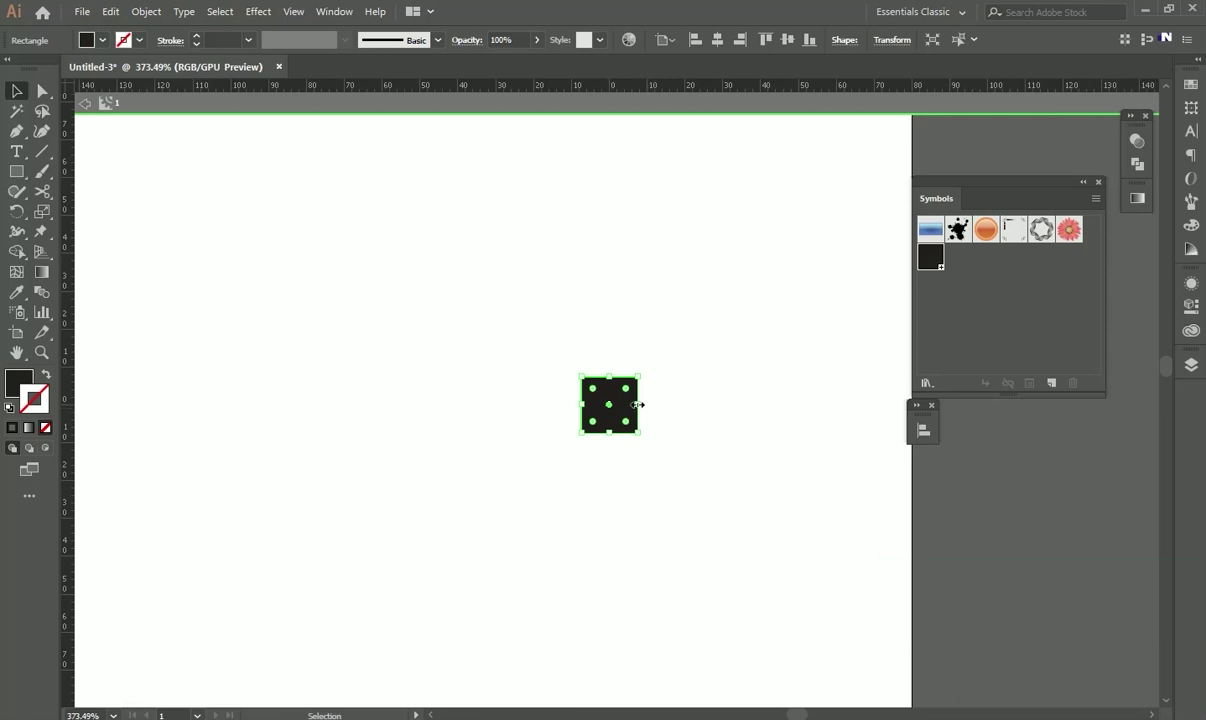
left_click_drag(625, 389, 582, 463)
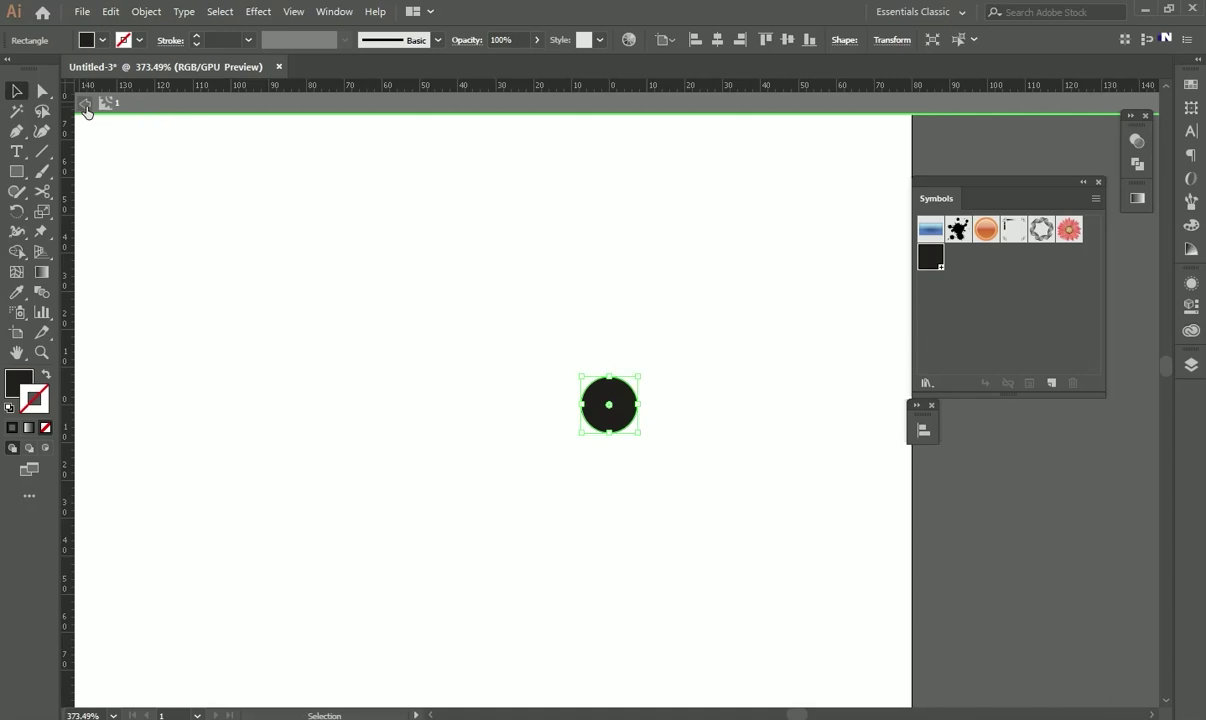
left_click(146, 99)
key("ctrl+1")
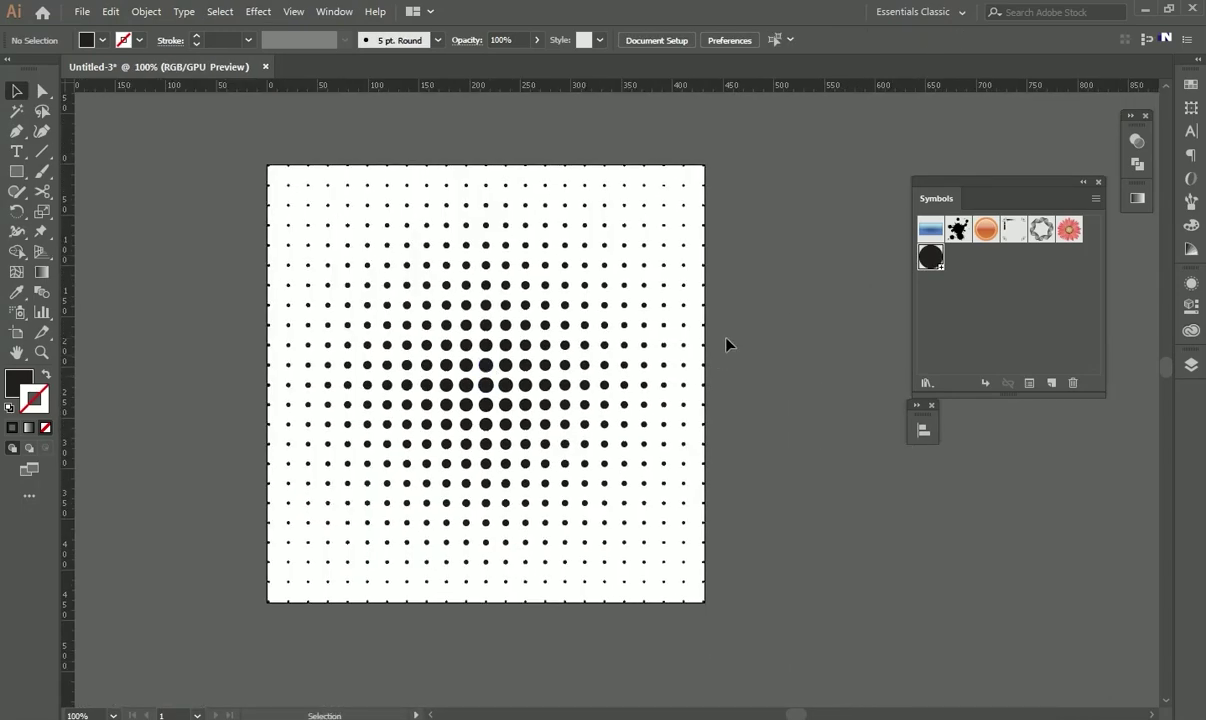
key("ctrl+a")
key("ctrl+shift+a")
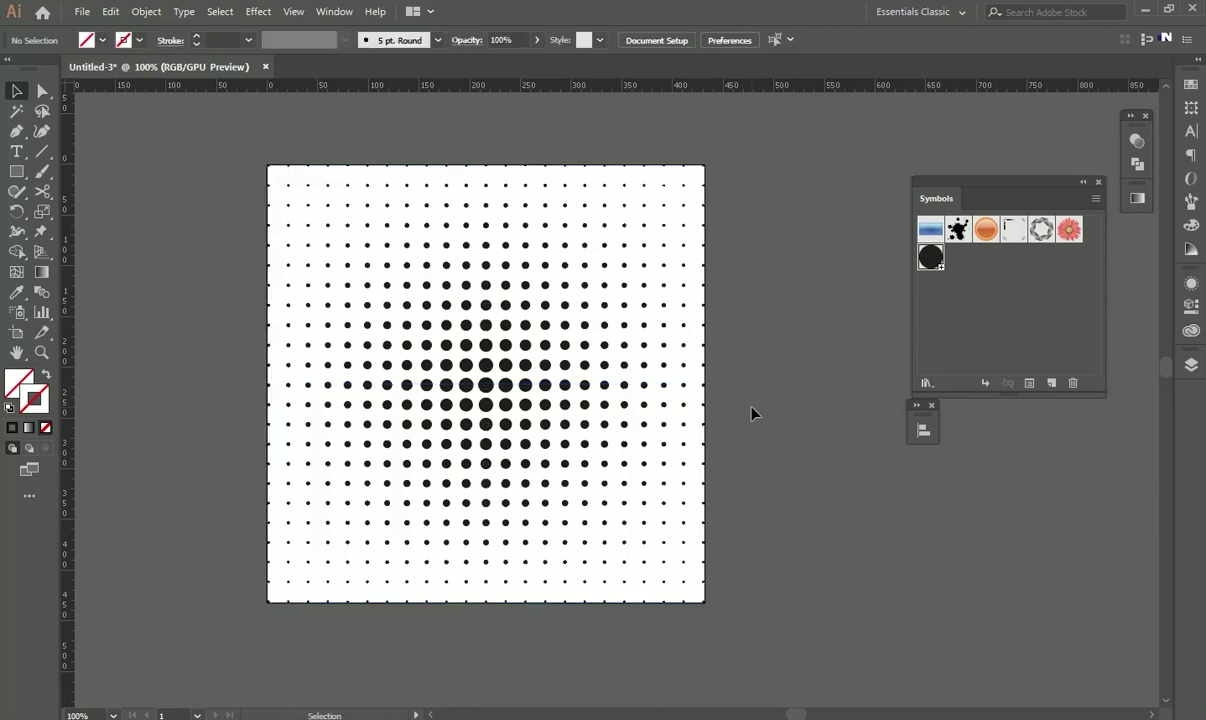
Step: Edit the circle symbol again, reduce its corner rounding to form a slightly rounded square, and exit symbol editing
double_click(930, 258)
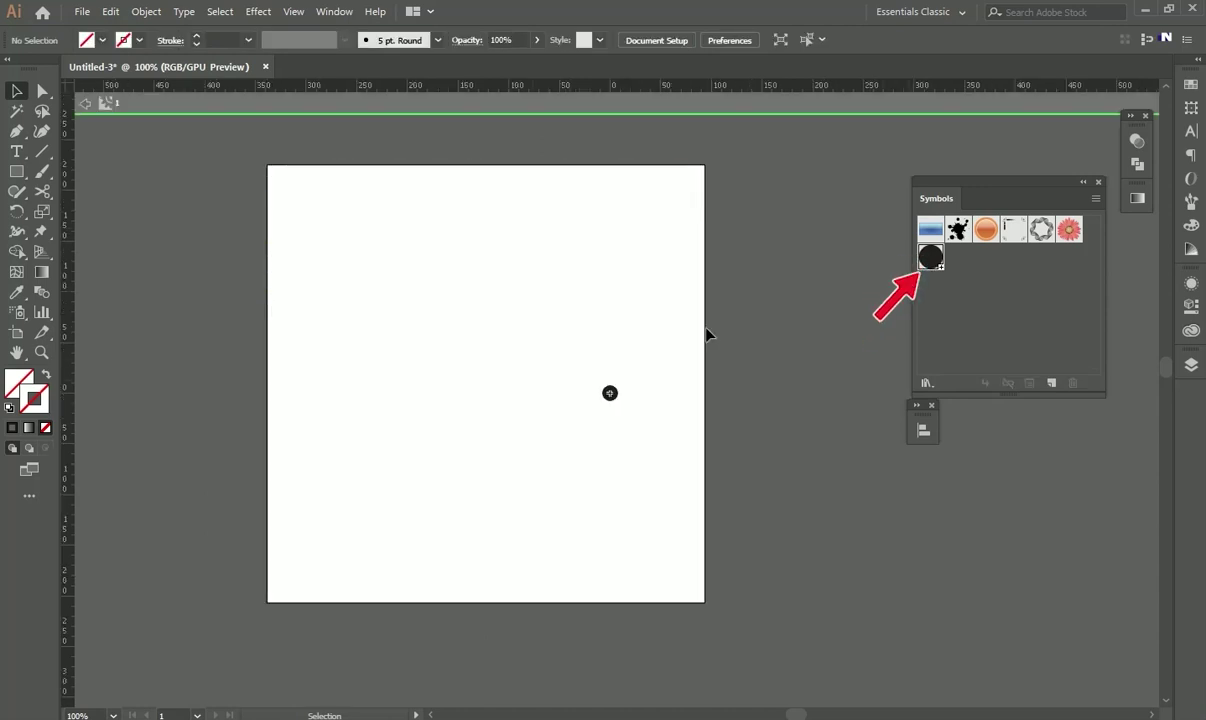
key("a")
left_click(617, 399)
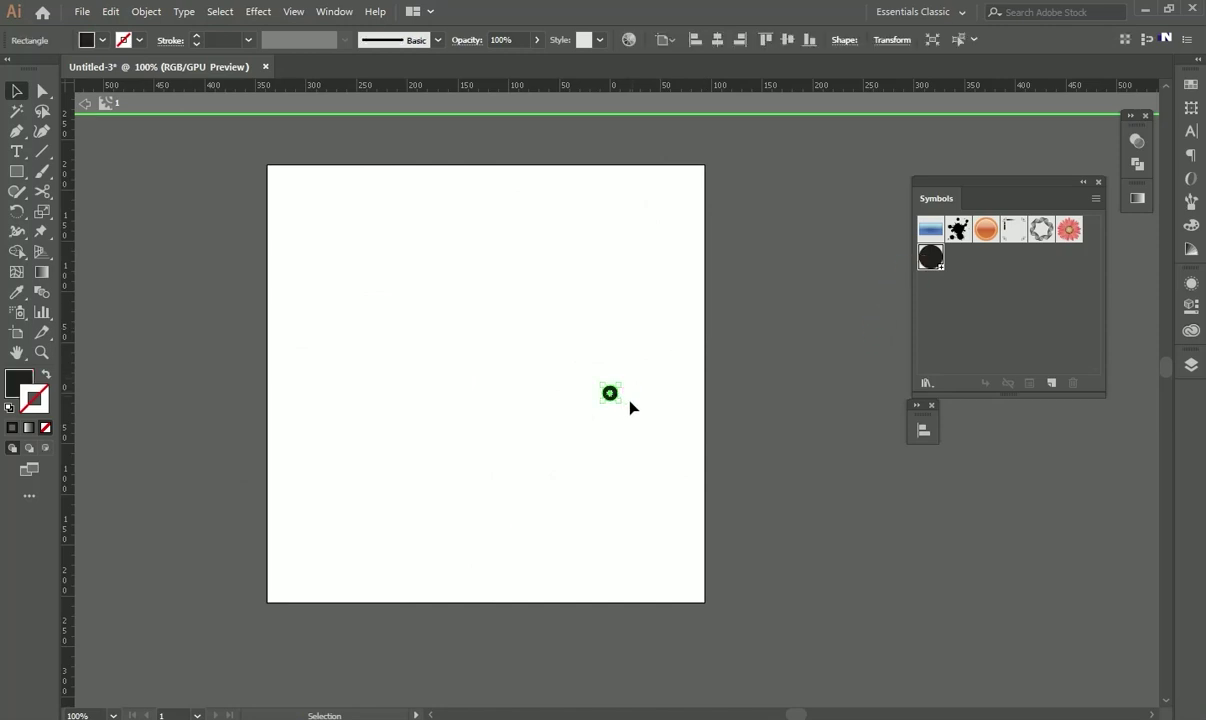
key("ctrl+space")
left_click_drag(617, 389, 845, 434)
left_click_drag(597, 411, 641, 394)
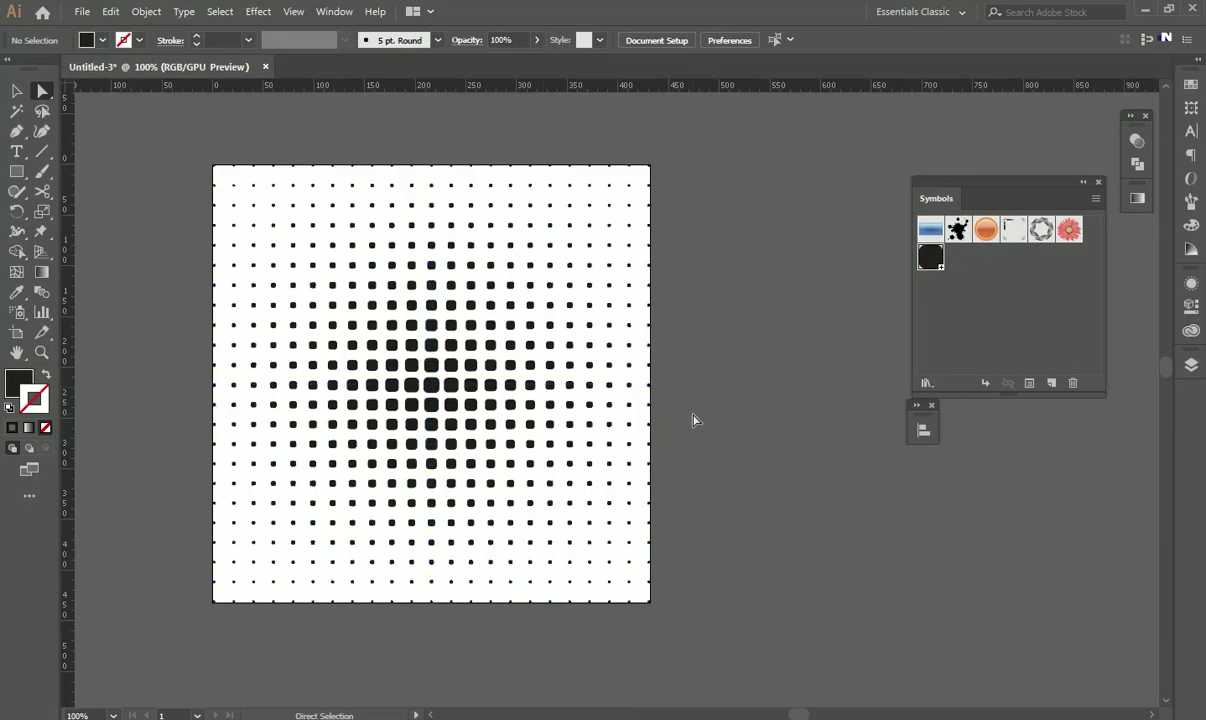
Step: Edit the rounded black square symbol, remove its corner rounding to make a sharp-cornered square, and exit symbol editing
left_click(22, 93)
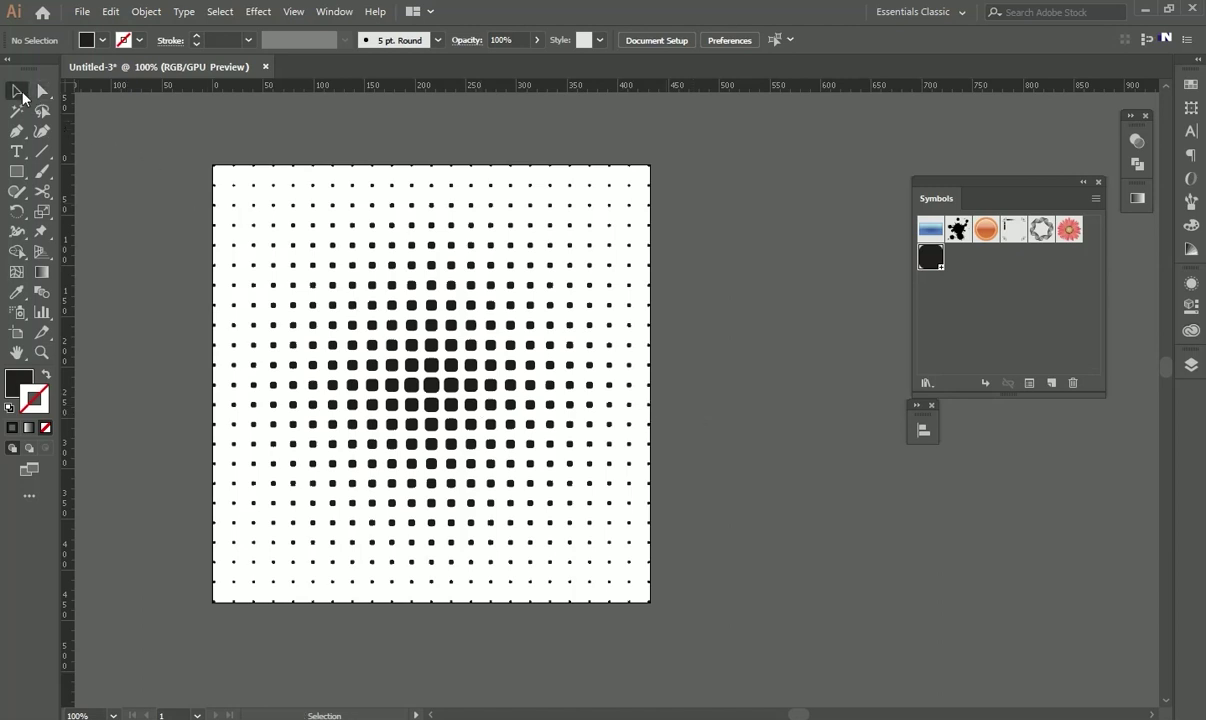
left_click(472, 384)
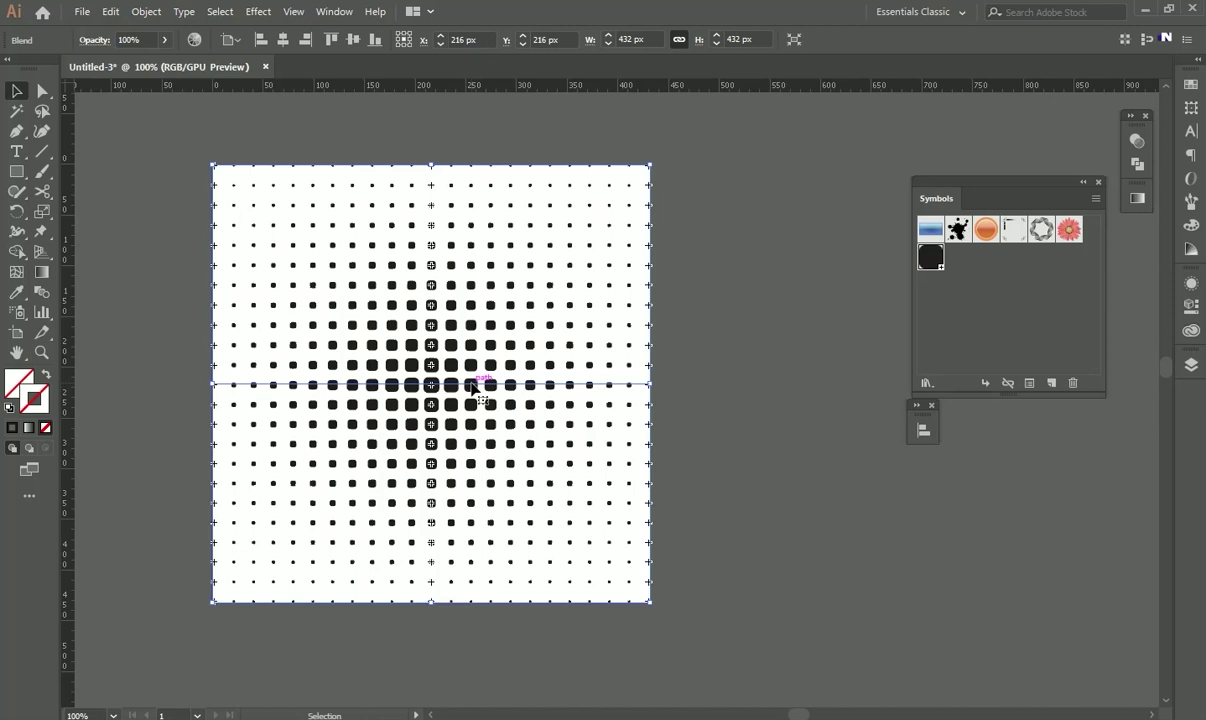
left_click(716, 393)
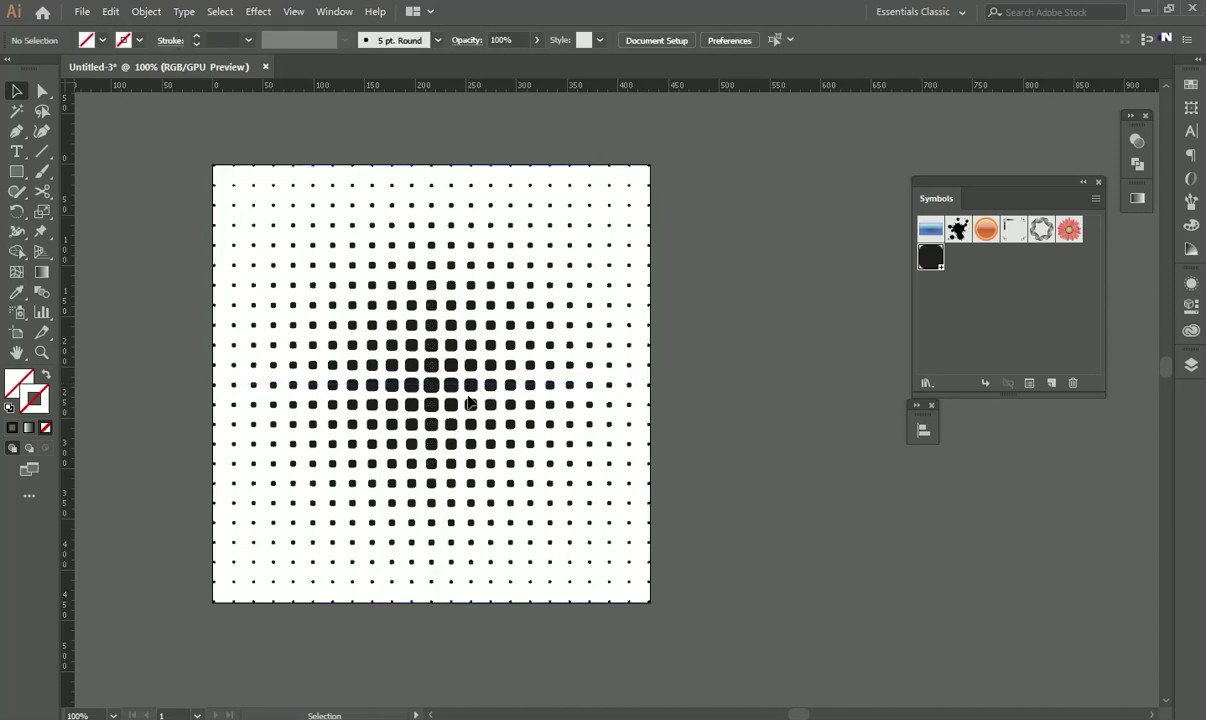
left_click(479, 386)
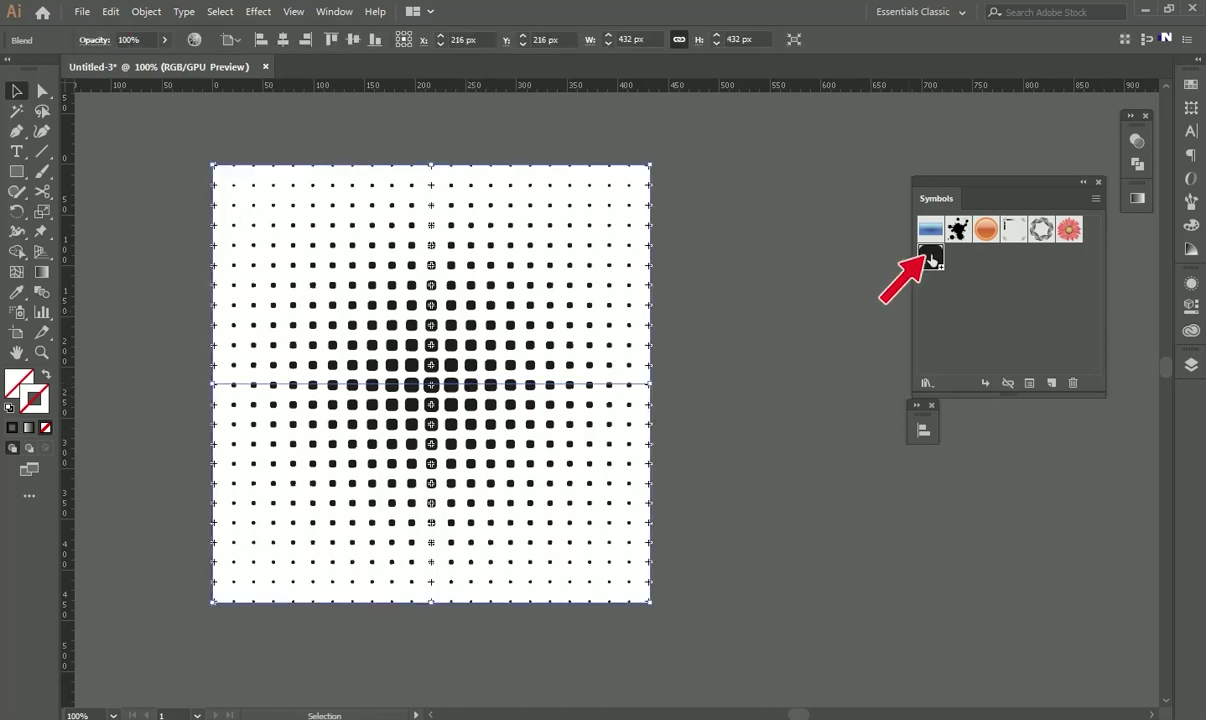
double_click(930, 257)
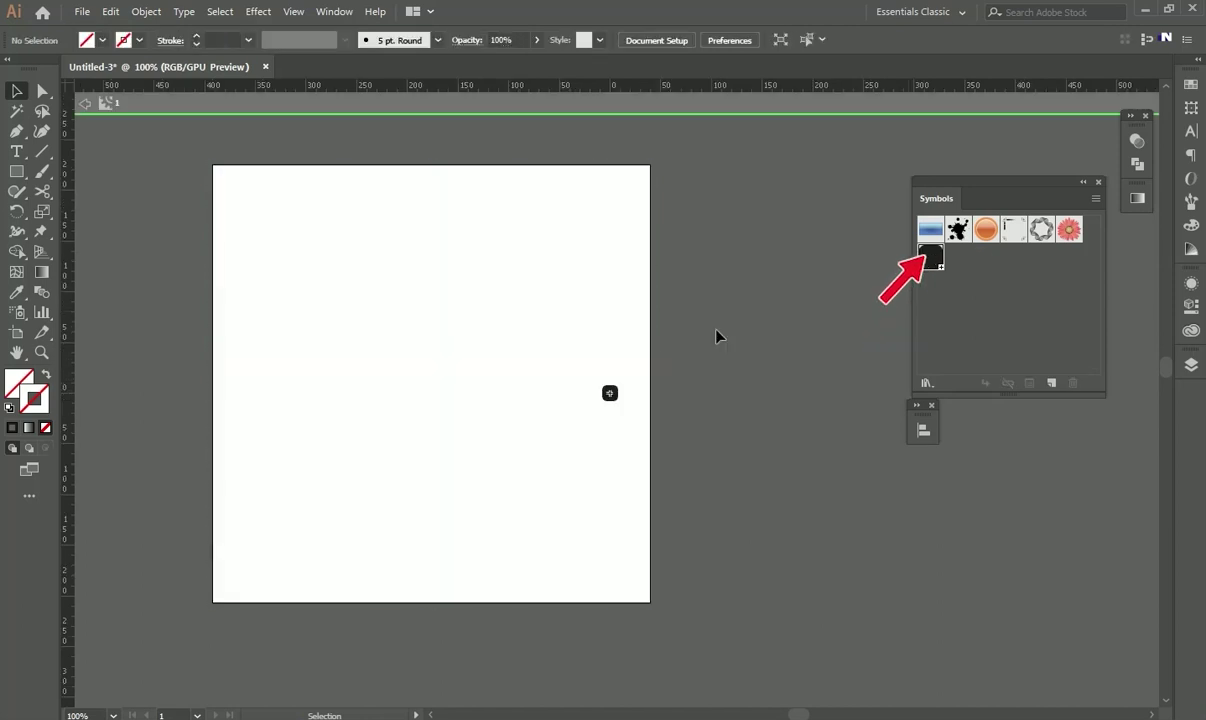
left_click(610, 393)
left_click(610, 393)
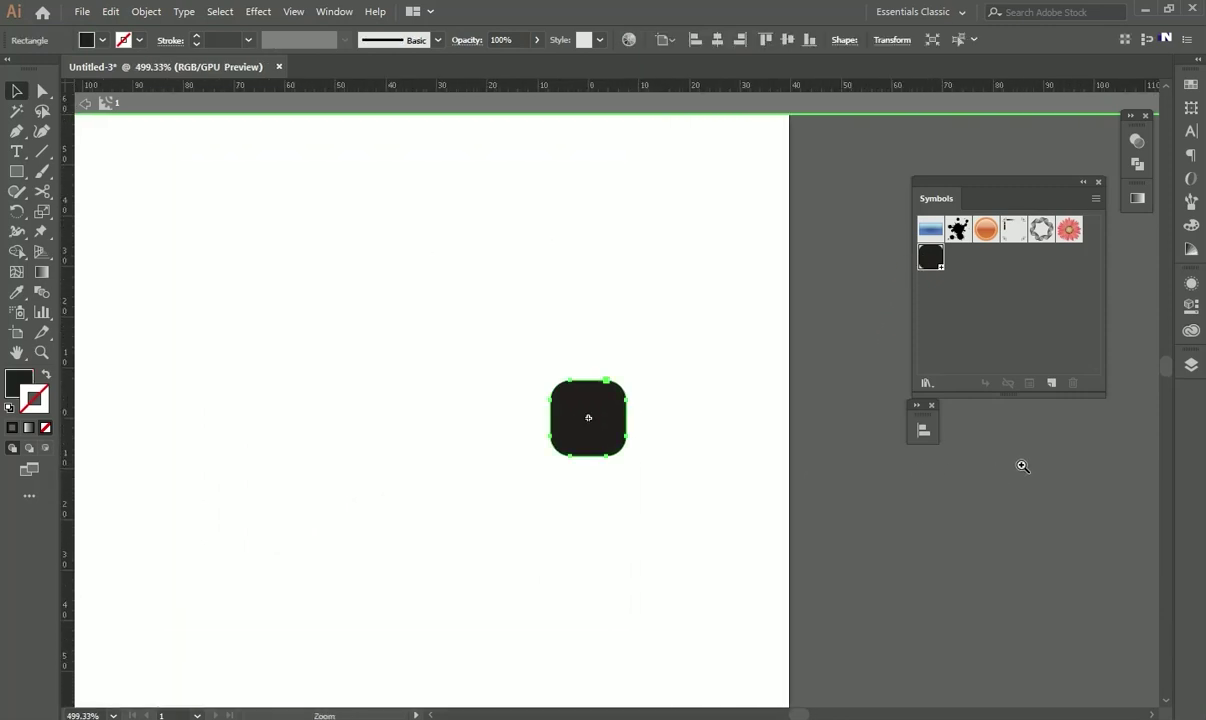
left_click_drag(608, 401, 688, 331)
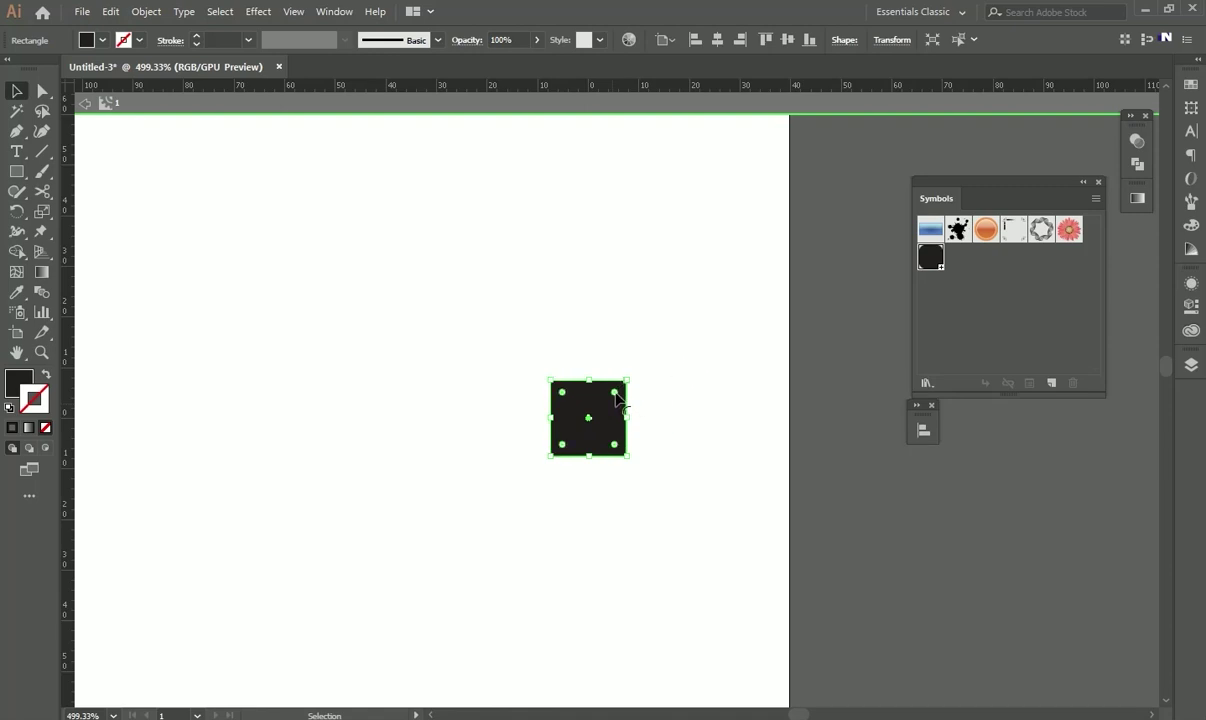
left_click(652, 382)
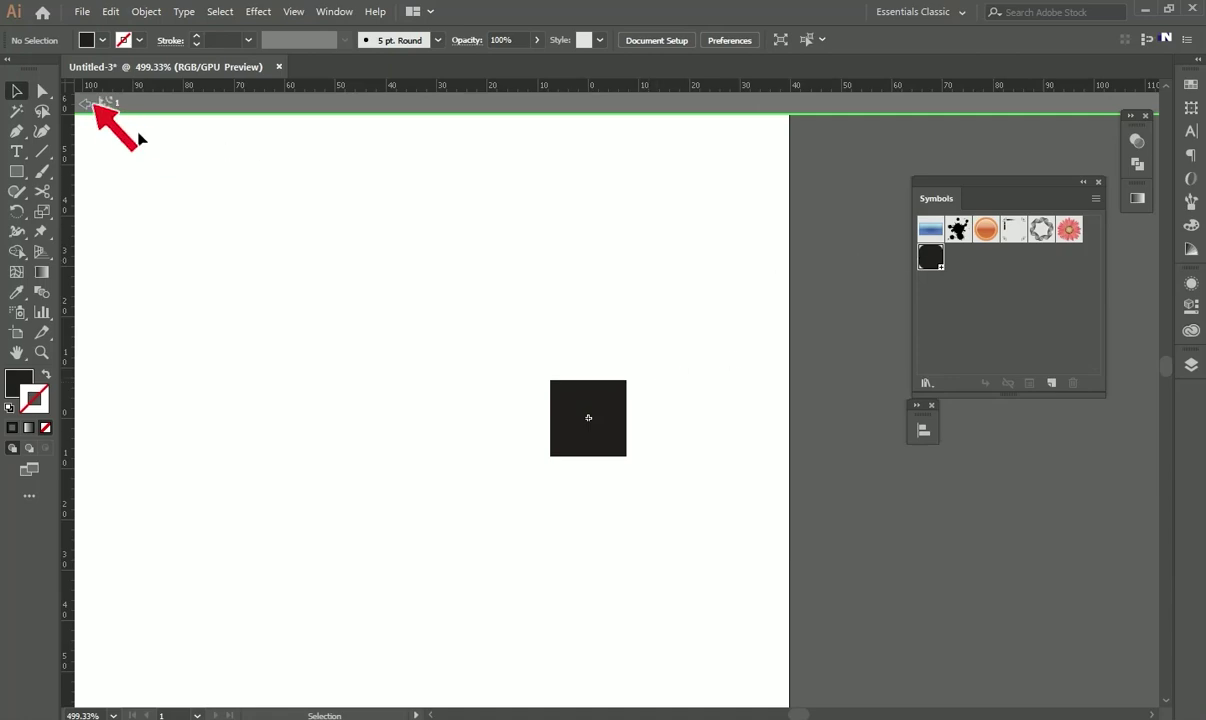
left_click(86, 104)
scroll(675, 417, "down", 6)
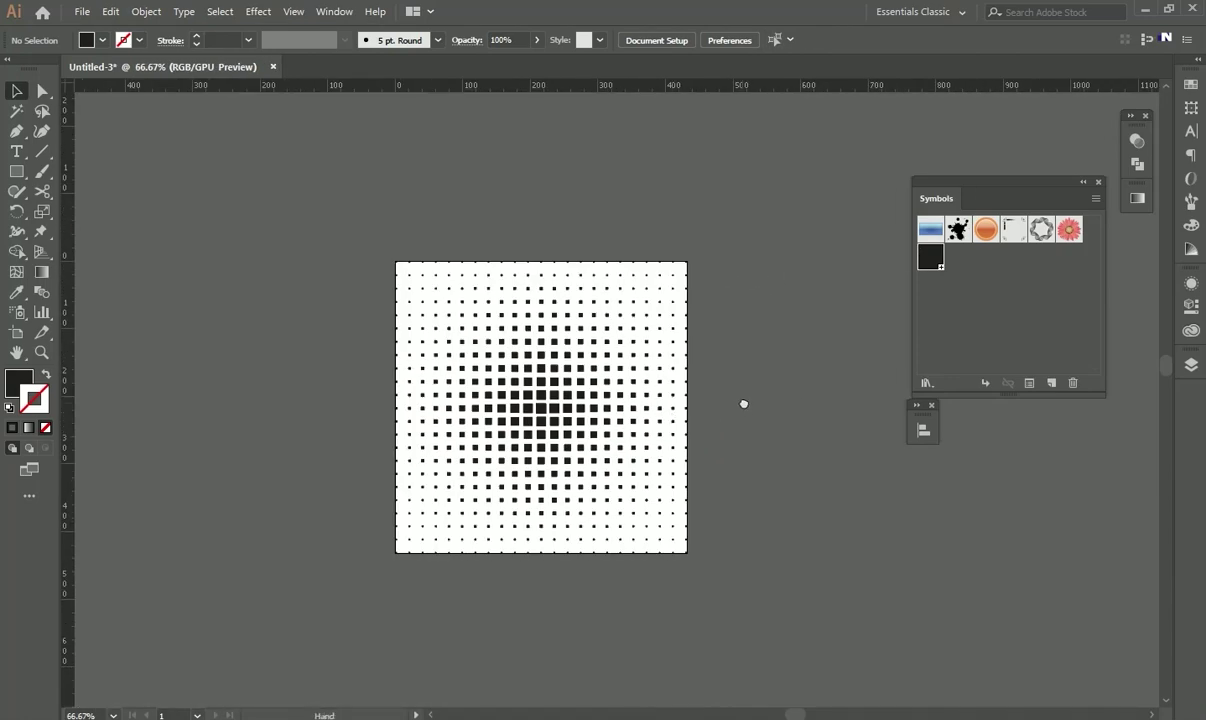
left_click_drag(743, 404, 748, 407)
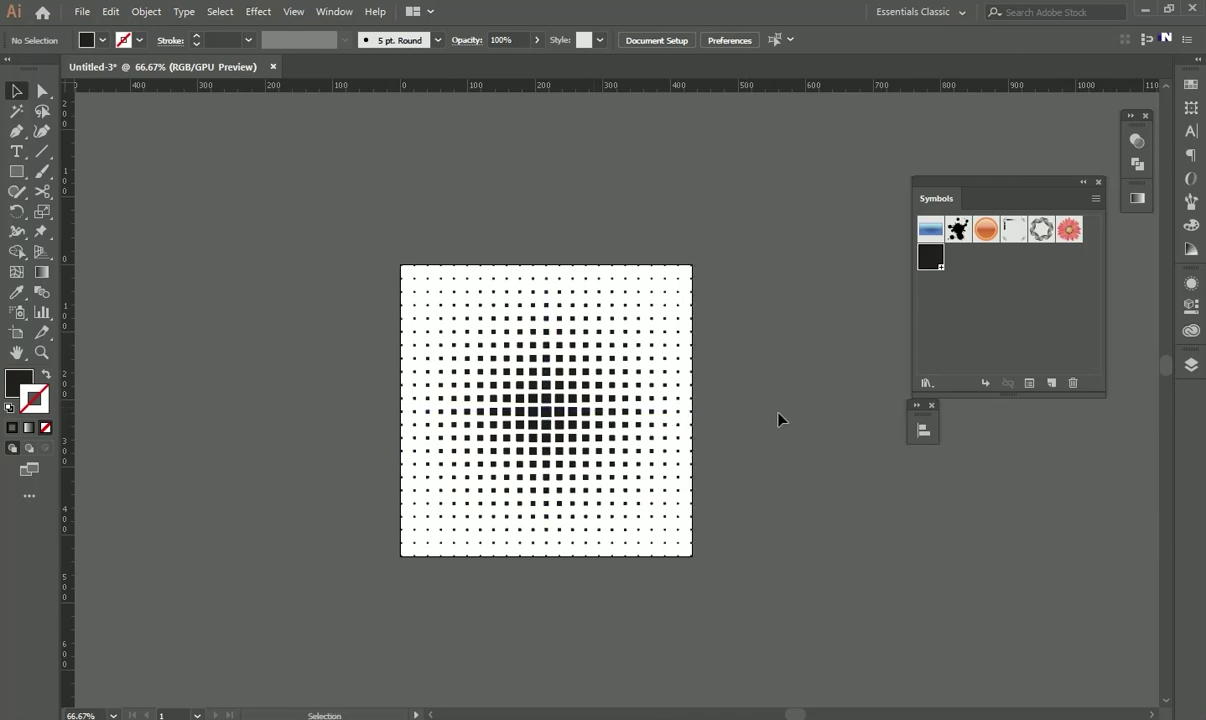
Step: Create a four-point star beside the artboard with Radius 1 of 150 px and Radius 2 of 50 px
left_click(559, 411)
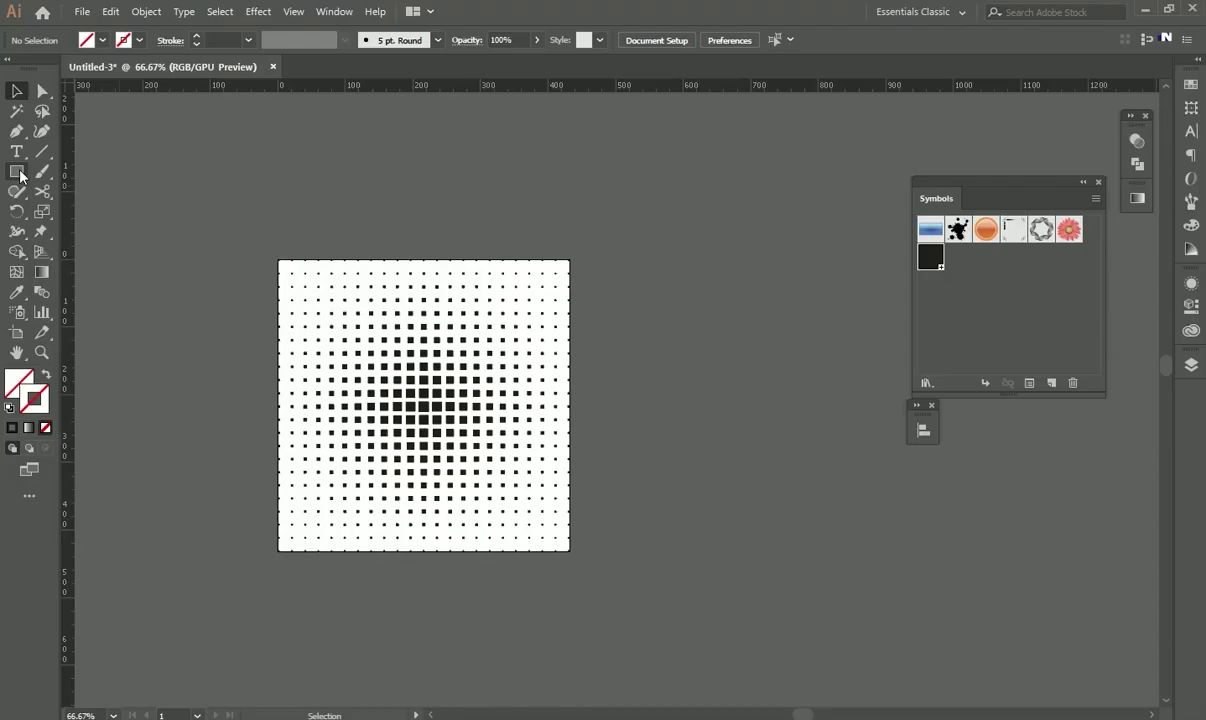
left_click(36, 176)
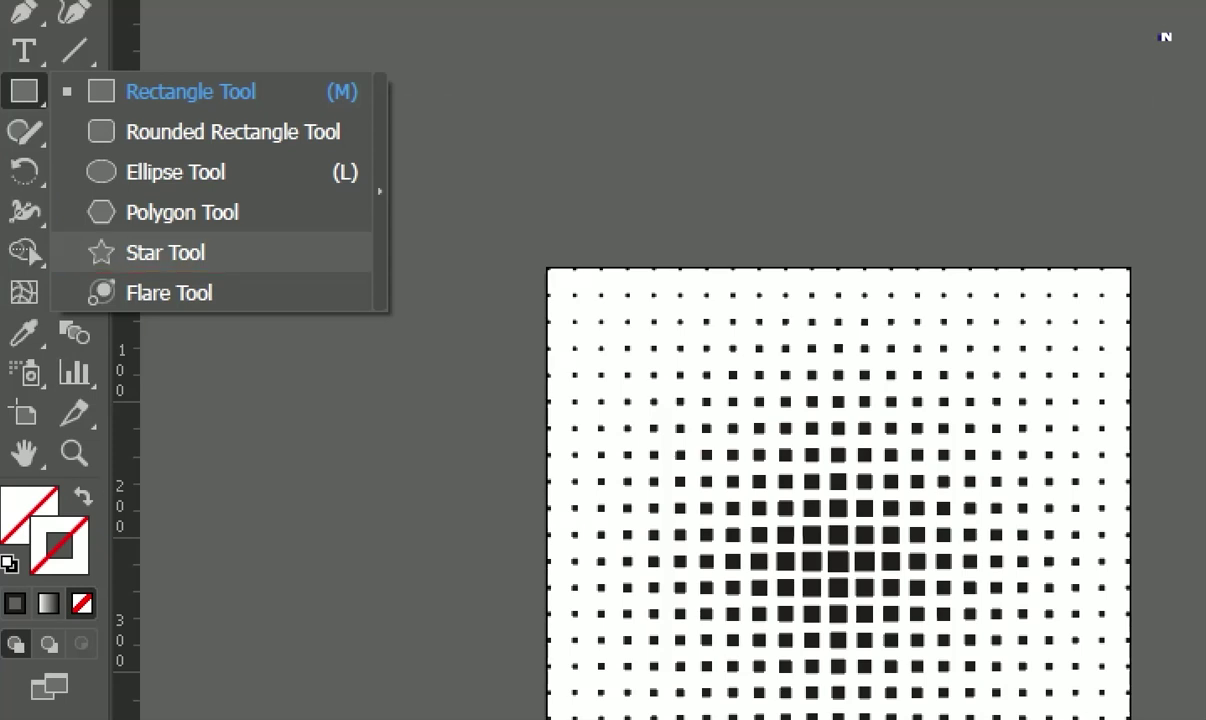
left_click(165, 252)
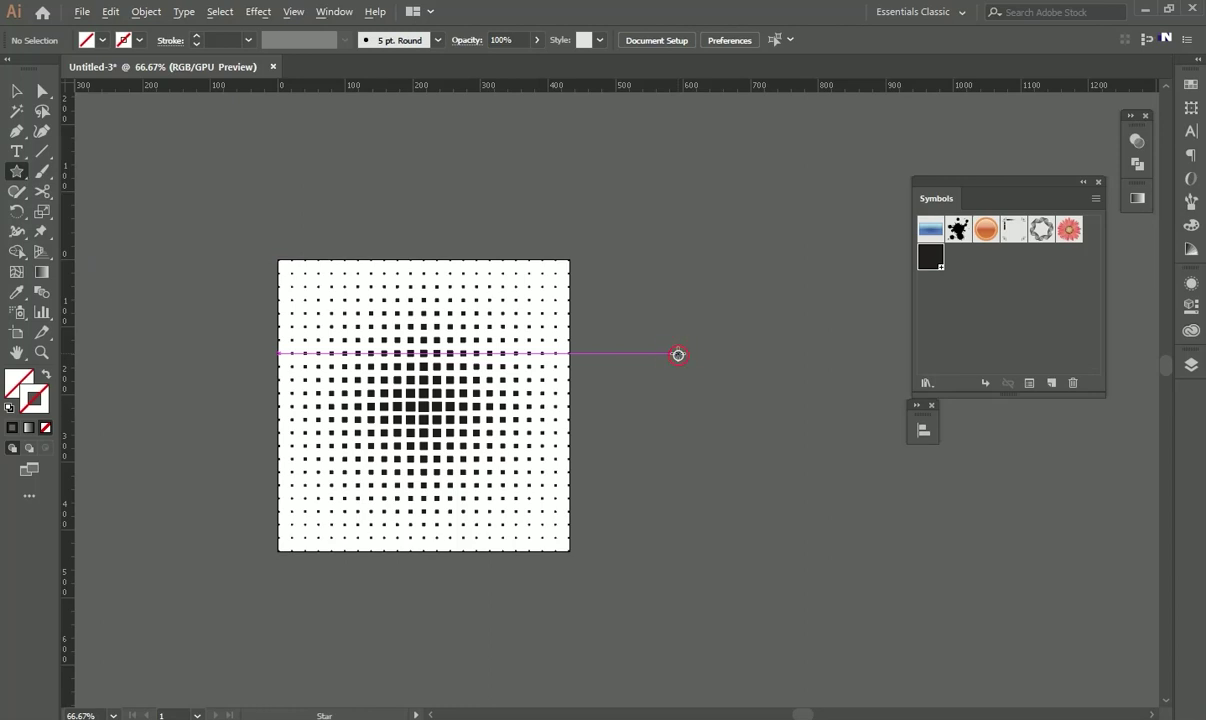
left_click(678, 354)
left_click(718, 392)
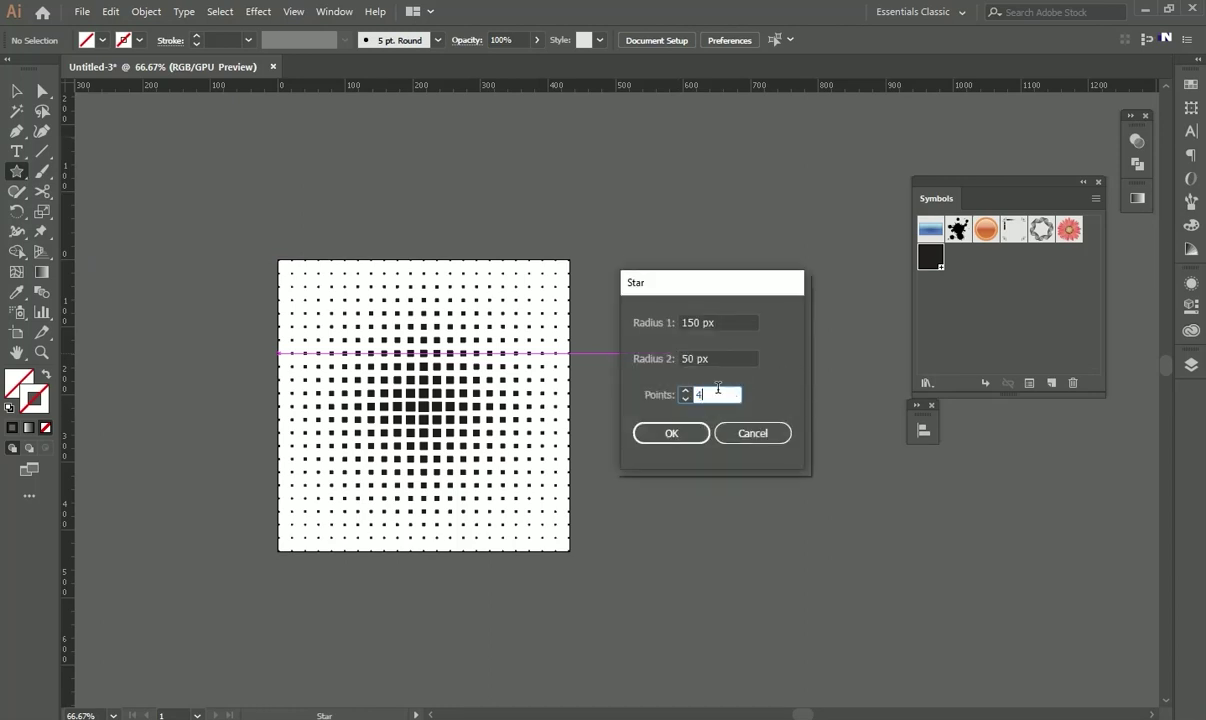
left_click(672, 433)
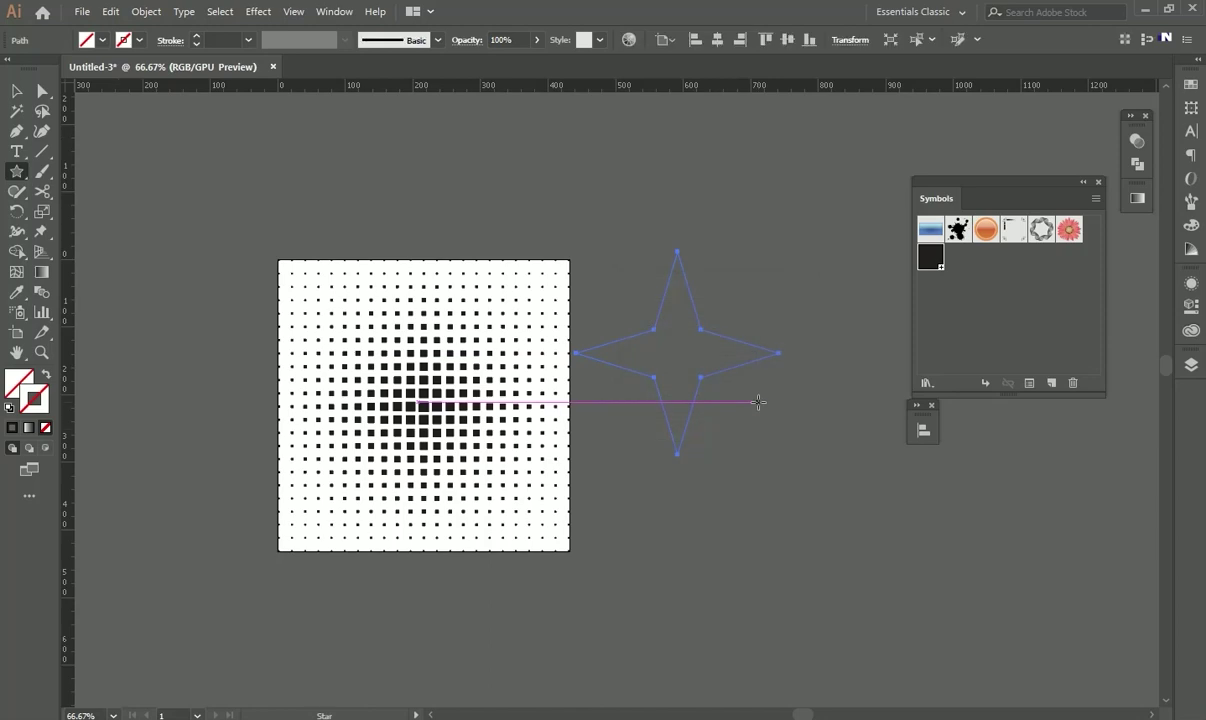
Step: Round only the star's four inner corners to about 227 px, giving it smooth concave sides
key("v")
scroll(740, 345, "up", 3)
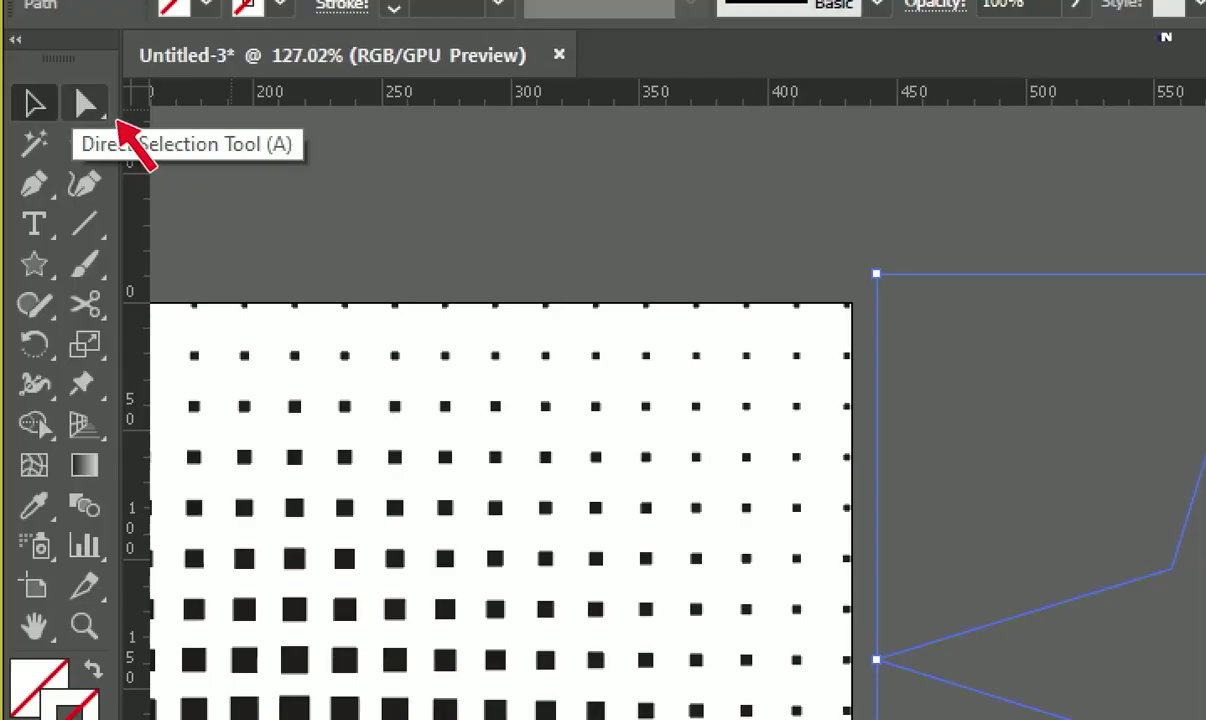
left_click(116, 119)
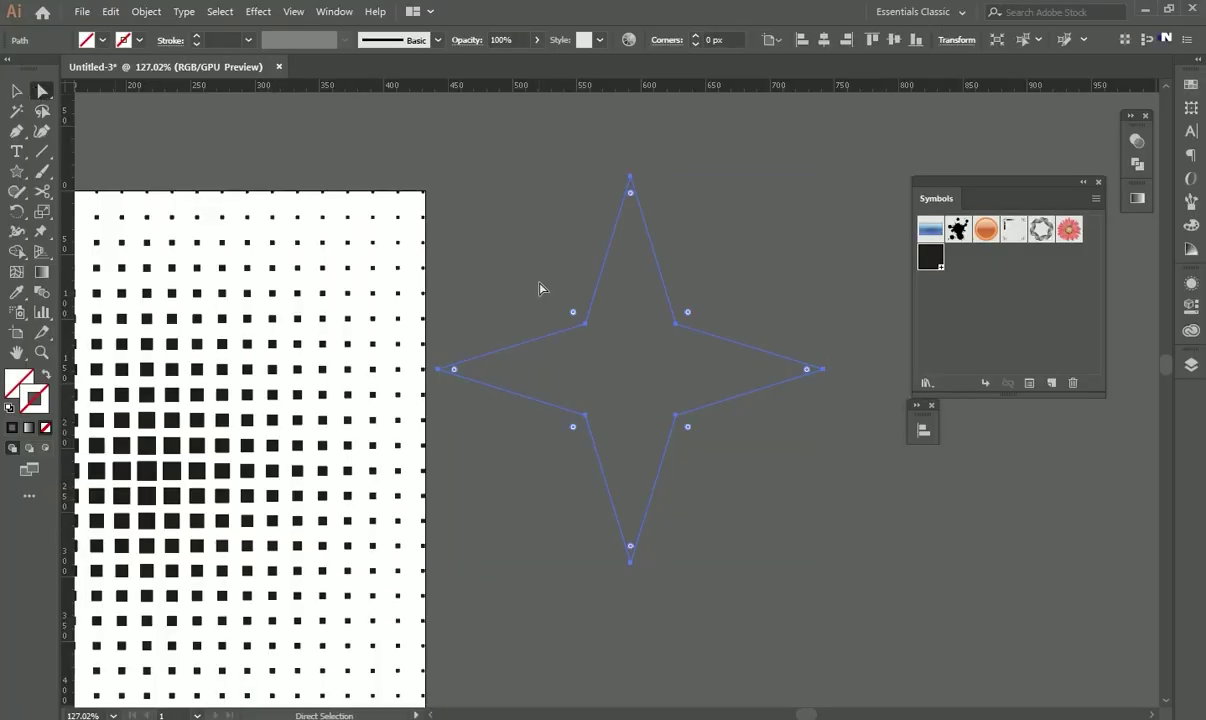
left_click_drag(538, 275, 759, 493)
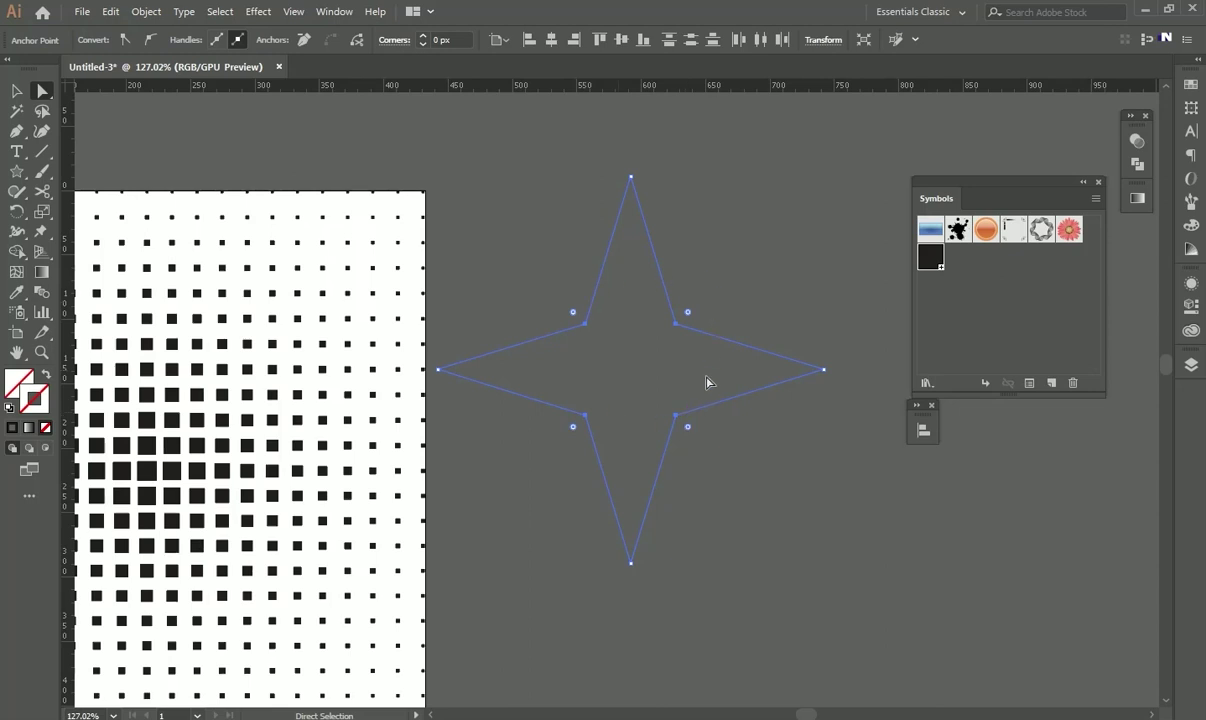
mouse_move(689, 314)
left_mouse_down()
mouse_move(791, 182)
mouse_move(815, 116)
mouse_move(798, 52)
left_mouse_up()
left_click_drag(900, 5, 890, 5)
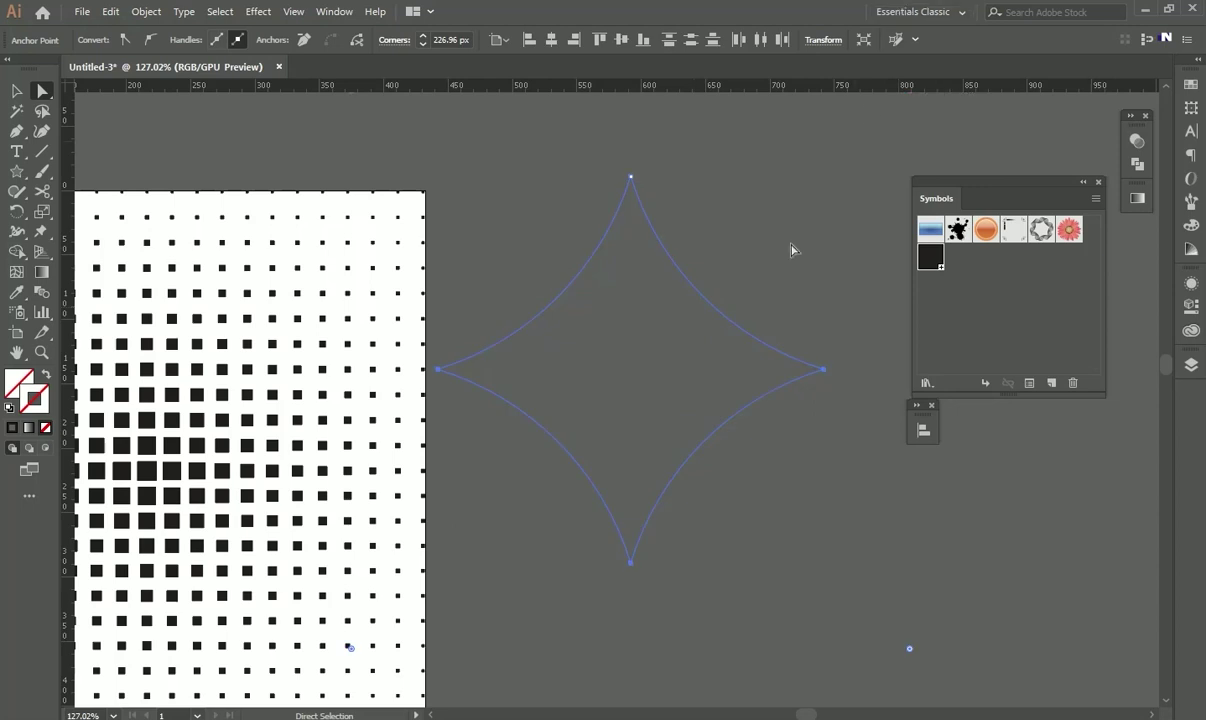
Step: Select the whole curved star and fill it with the solid green swatch
key("v")
left_click(746, 268)
left_click_drag(746, 267, 647, 408)
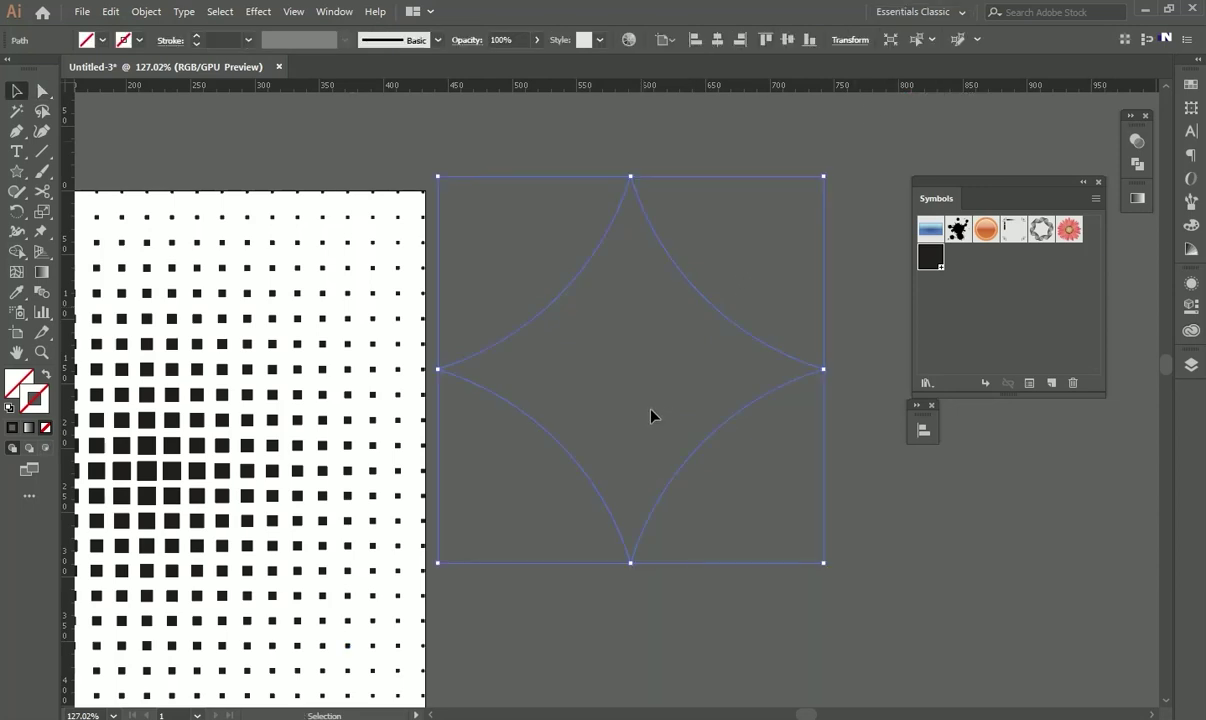
left_click(101, 40)
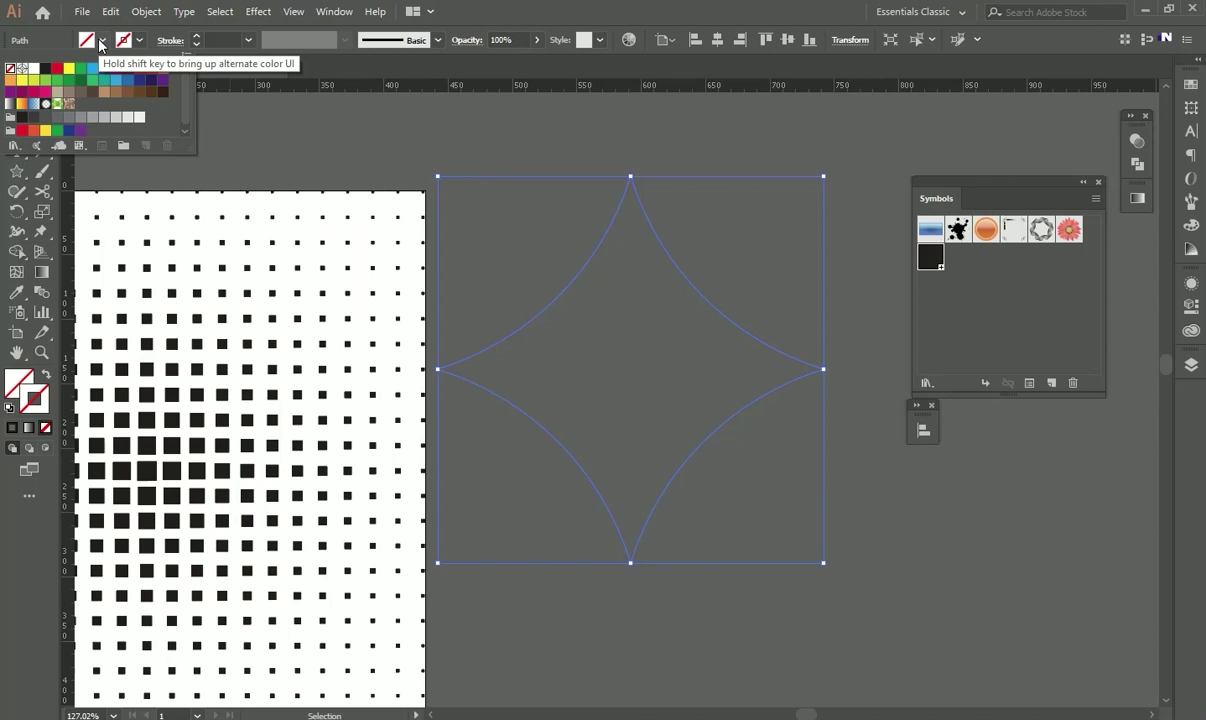
left_click(80, 68)
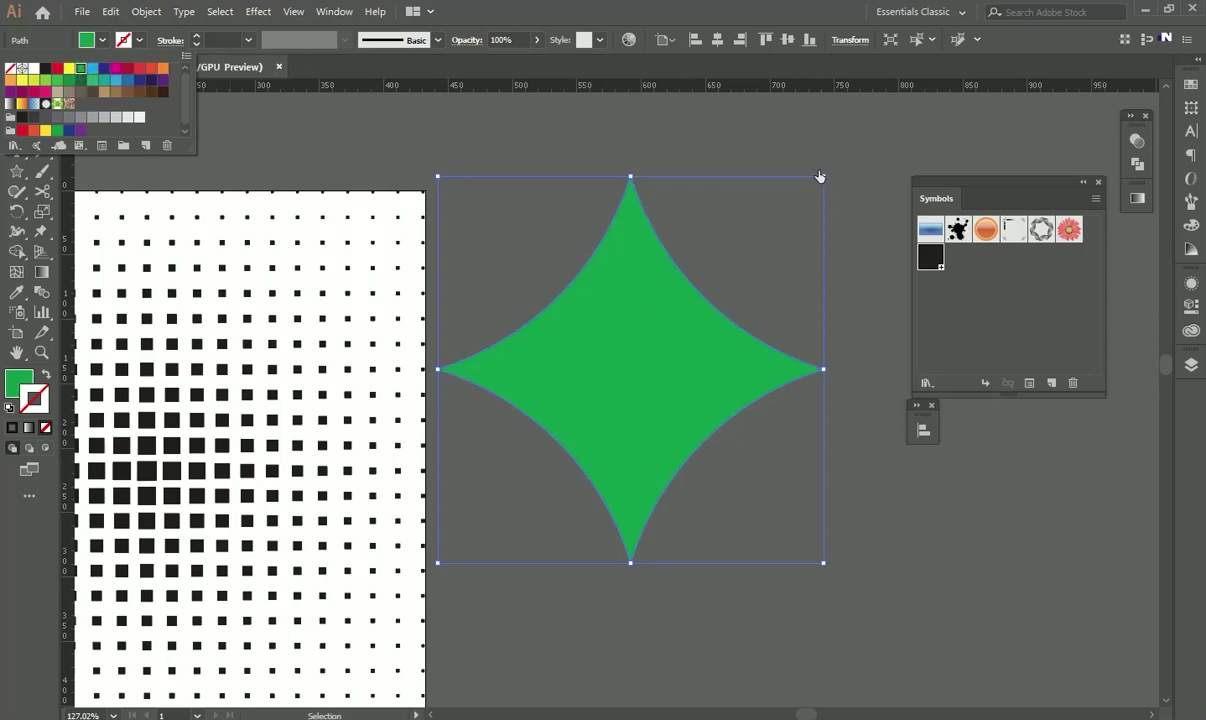
left_click(501, 14)
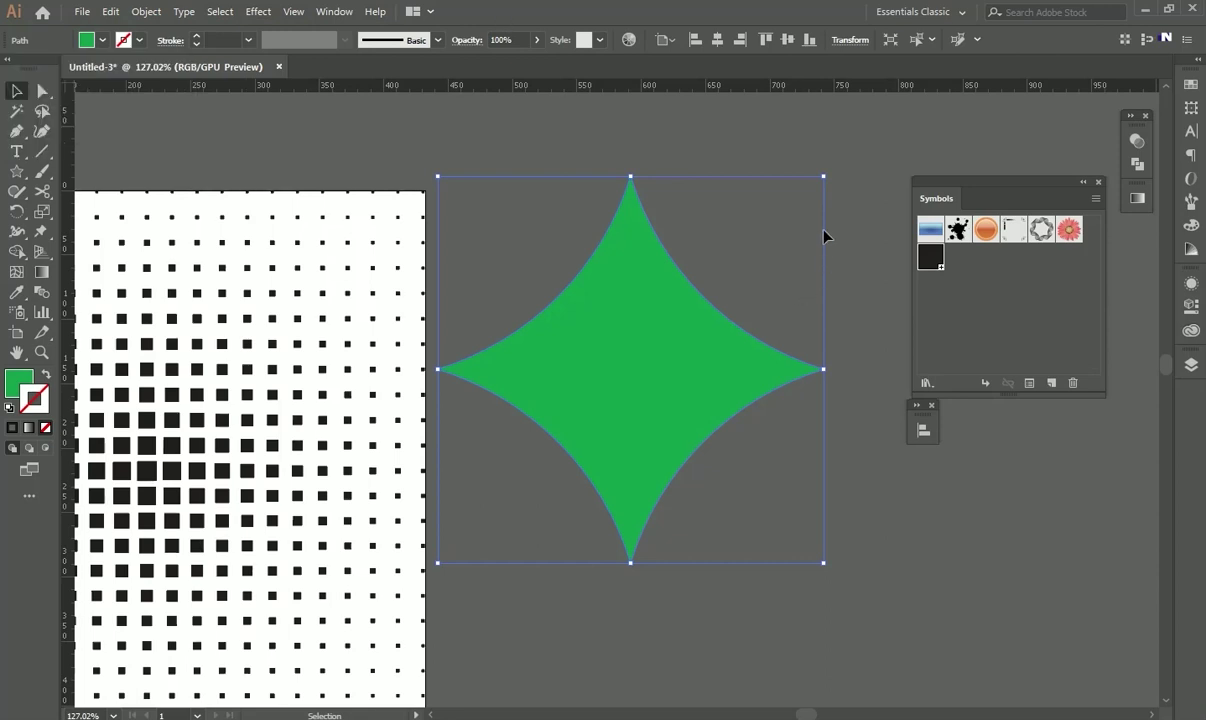
Step: Scale the green star down proportionally, set its width to 20 px, and deselect it
left_click_drag(824, 178, 757, 335)
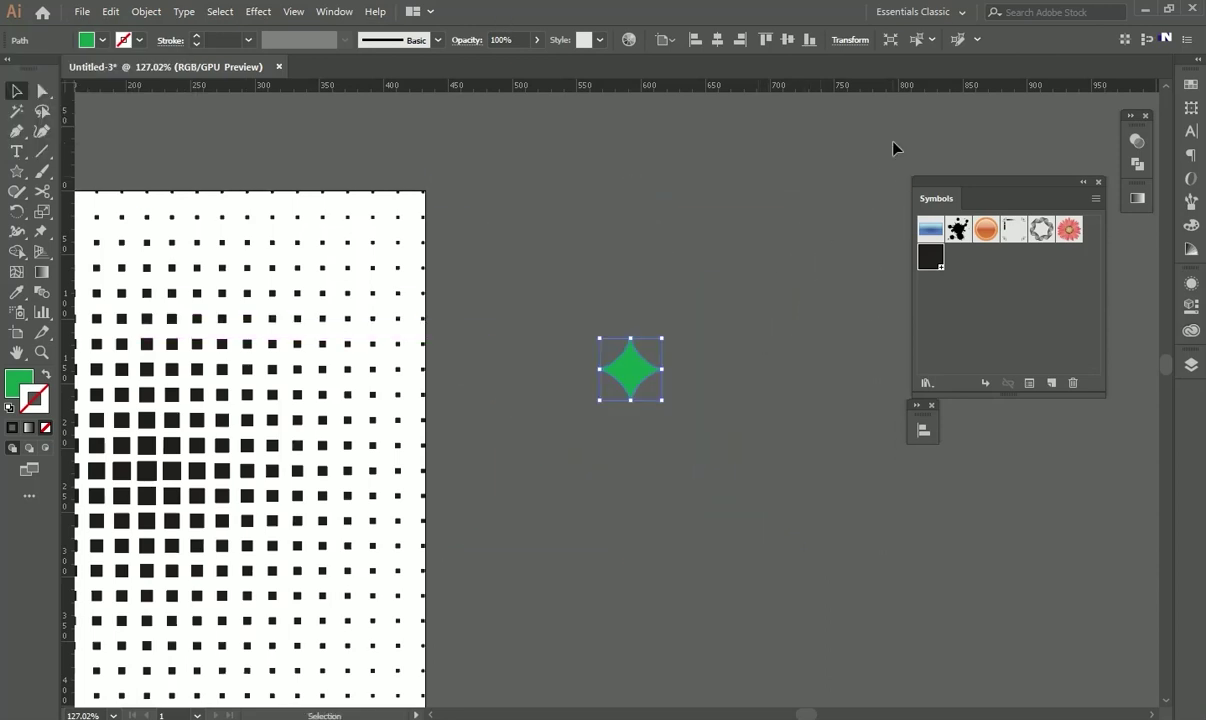
left_click(852, 42)
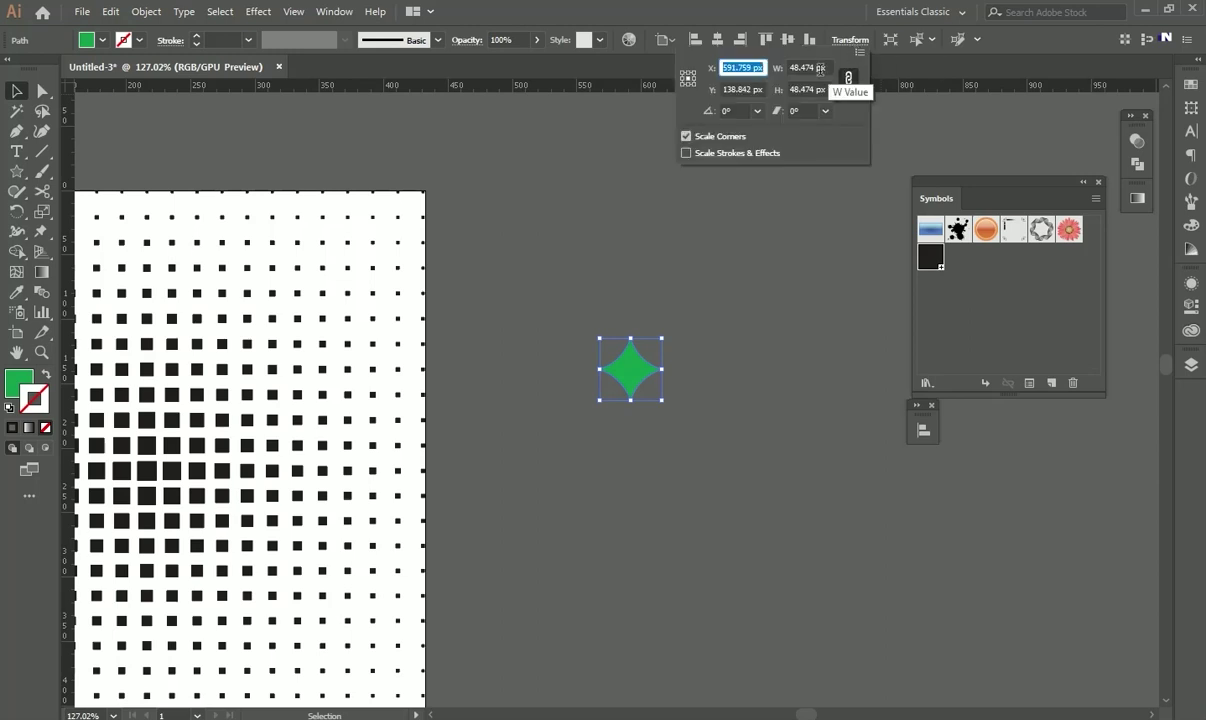
left_click(798, 67)
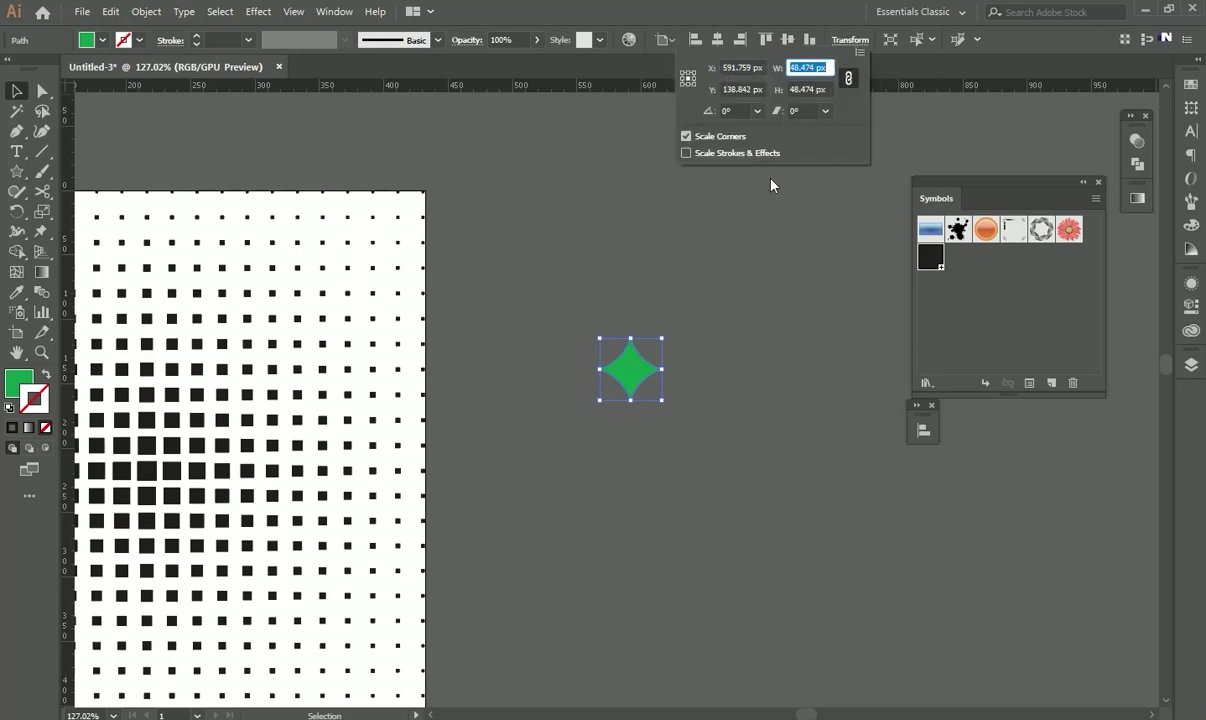
type("20")
key("Return")
left_click(771, 338)
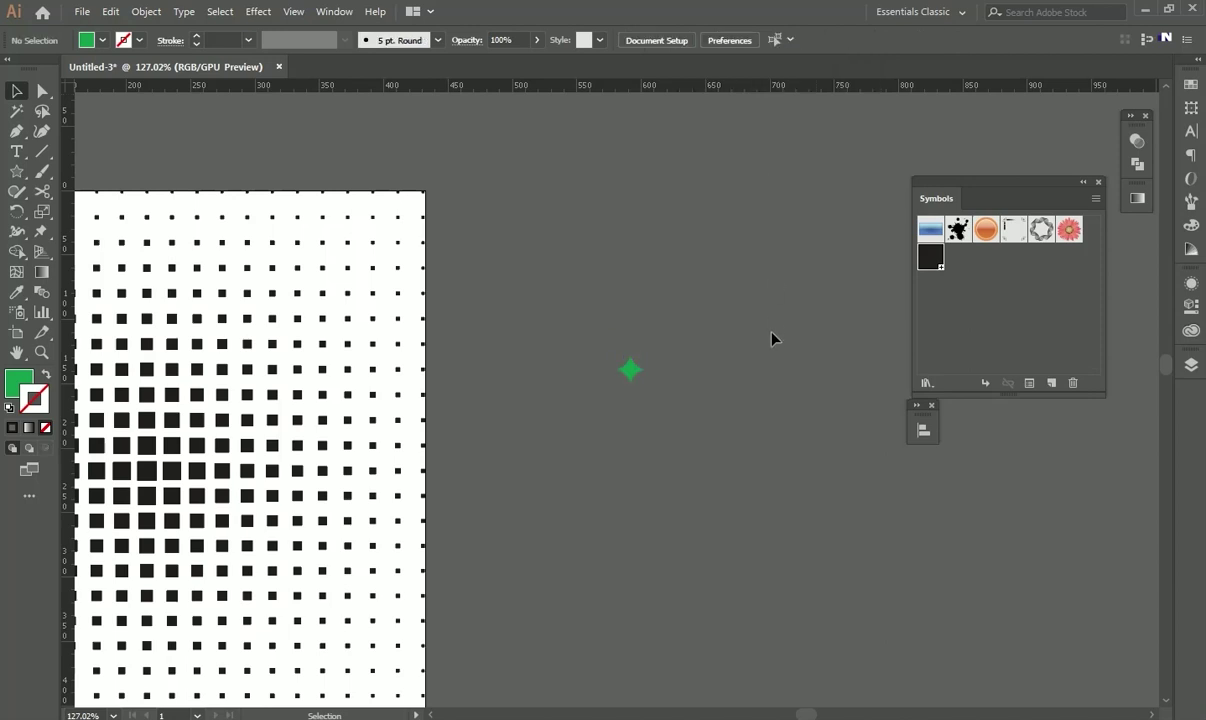
Step: Save the small green star as a new dynamic movie clip symbol named 2, and deselect it
left_click(628, 372)
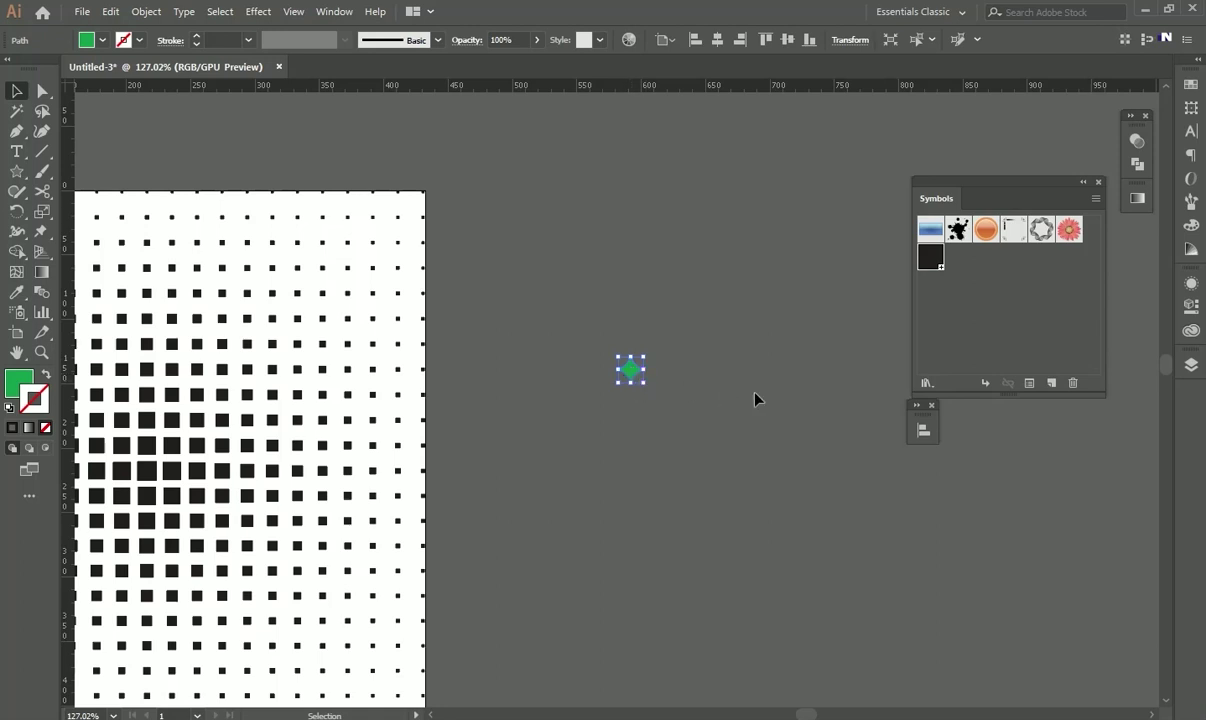
left_click(1051, 382)
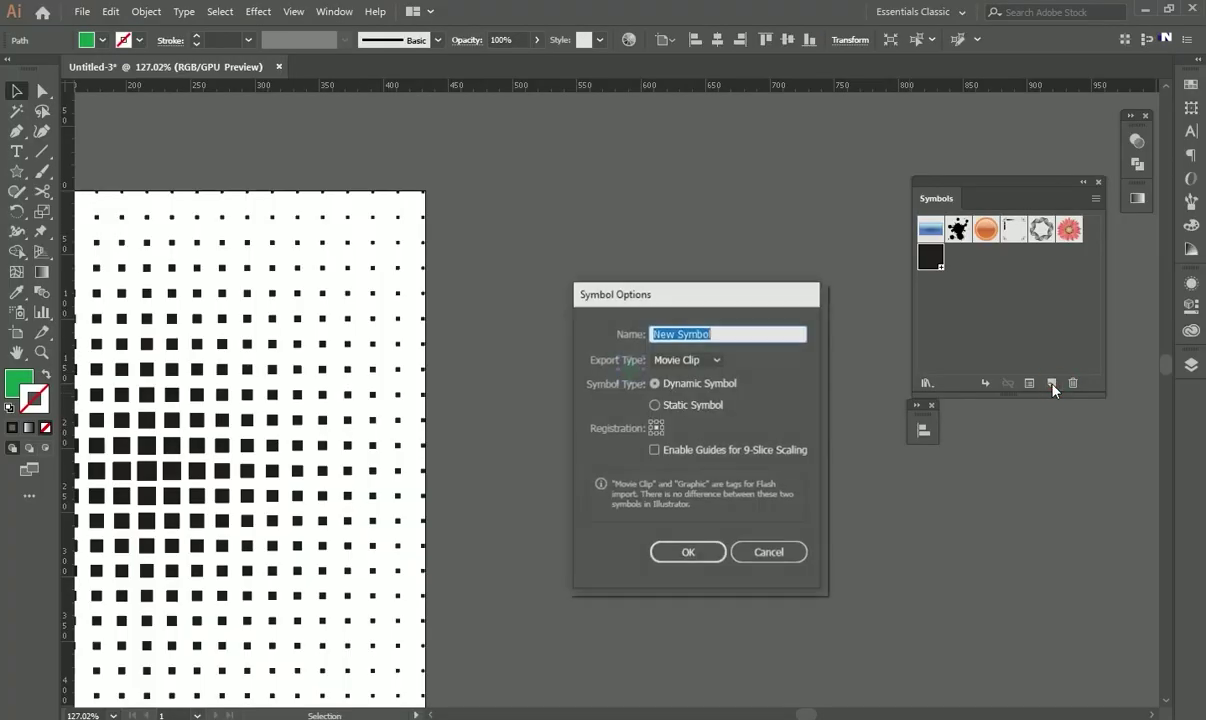
left_click_drag(744, 309, 856, 309)
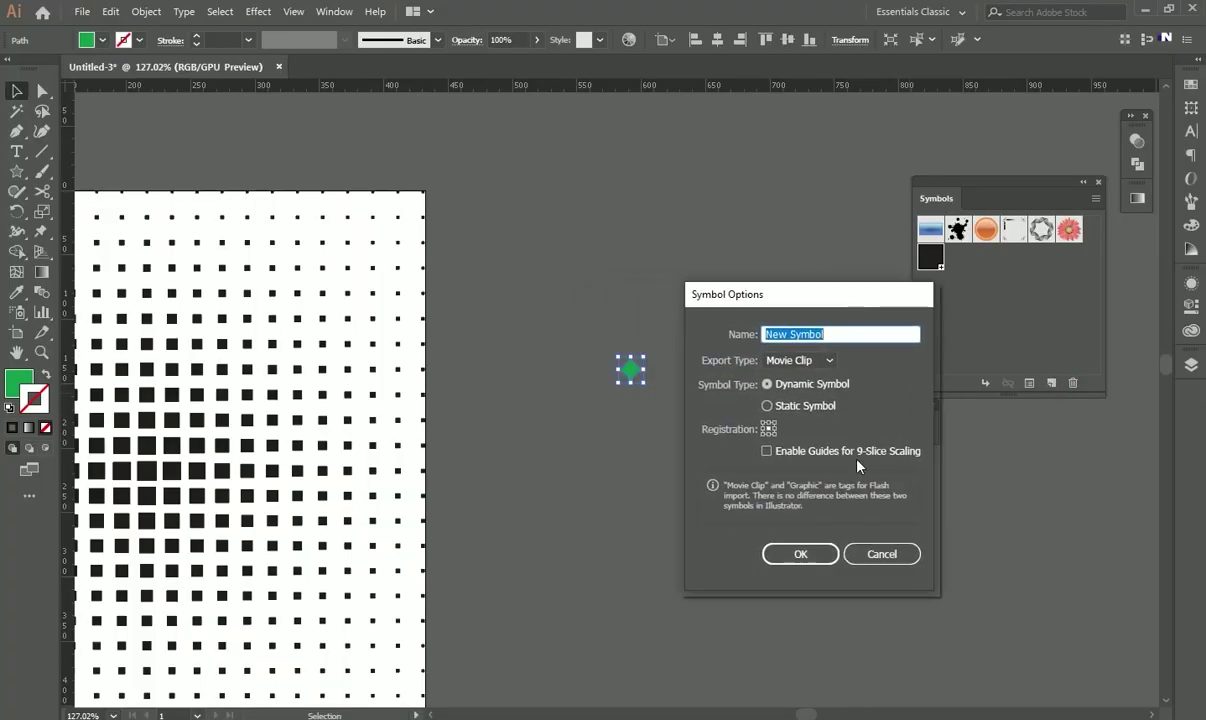
type("2")
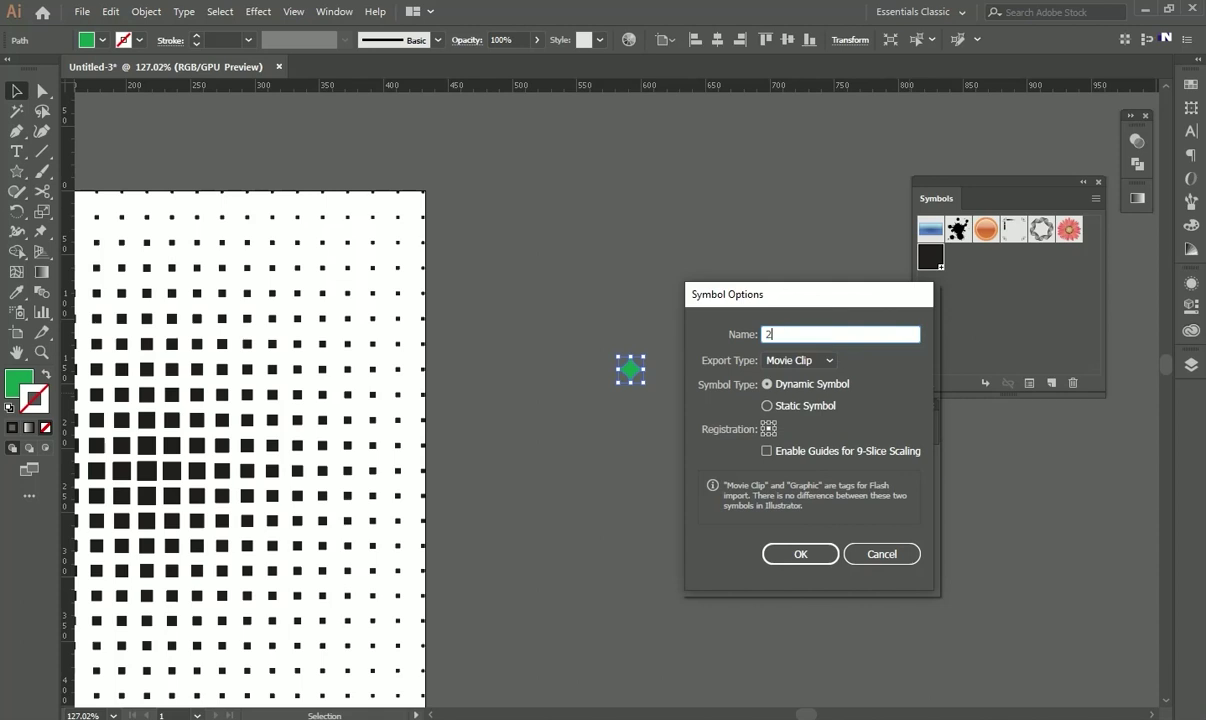
left_click(800, 554)
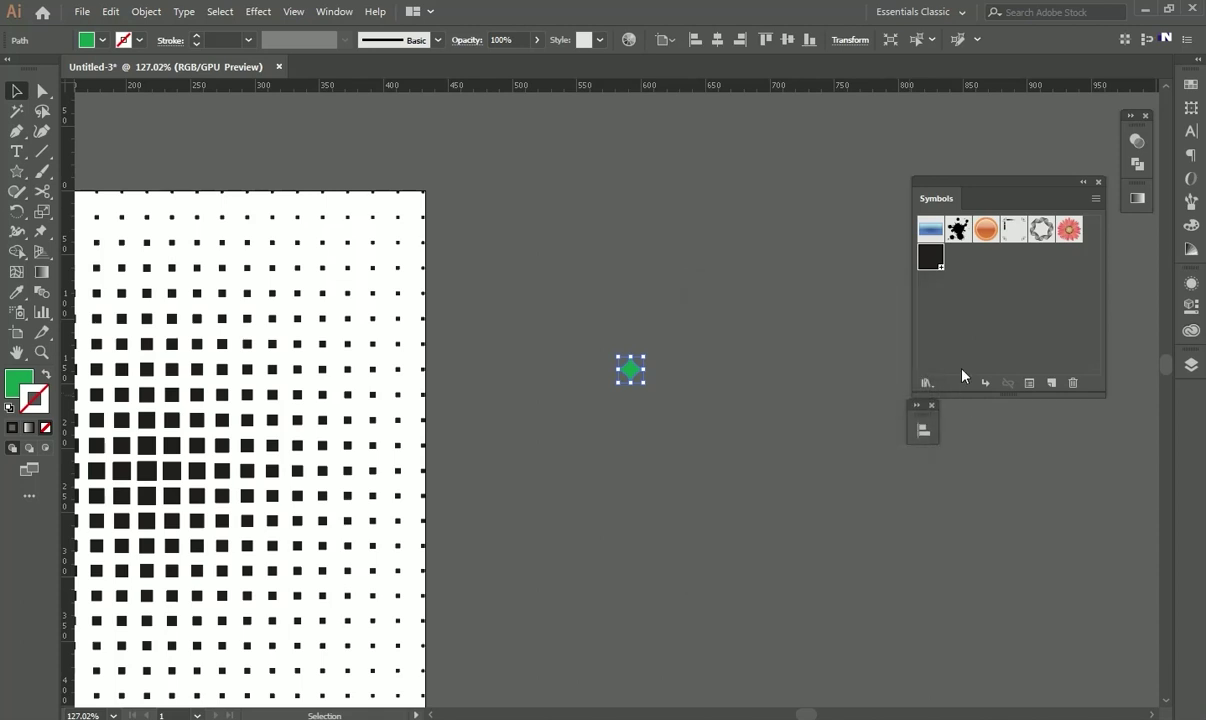
left_click(739, 364)
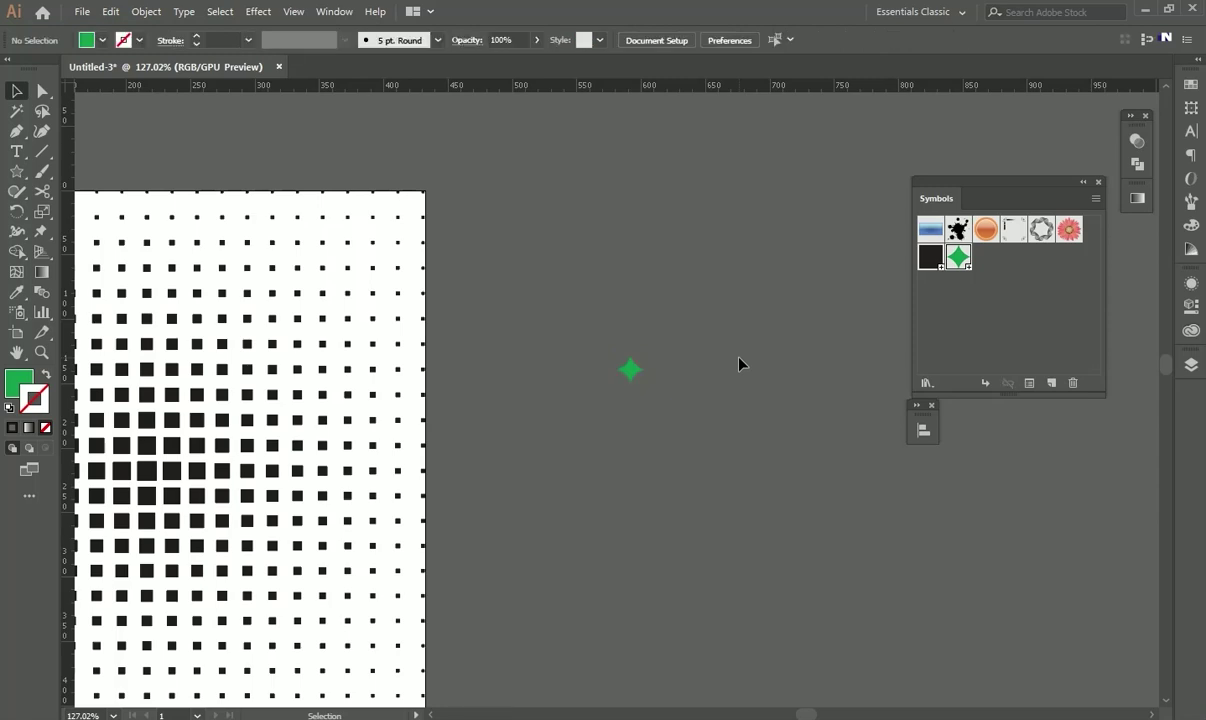
Step: Expand the square halftone blend on the artboard into separate symbol instances and deselect it
key("ctrl+1")
left_click(329, 404)
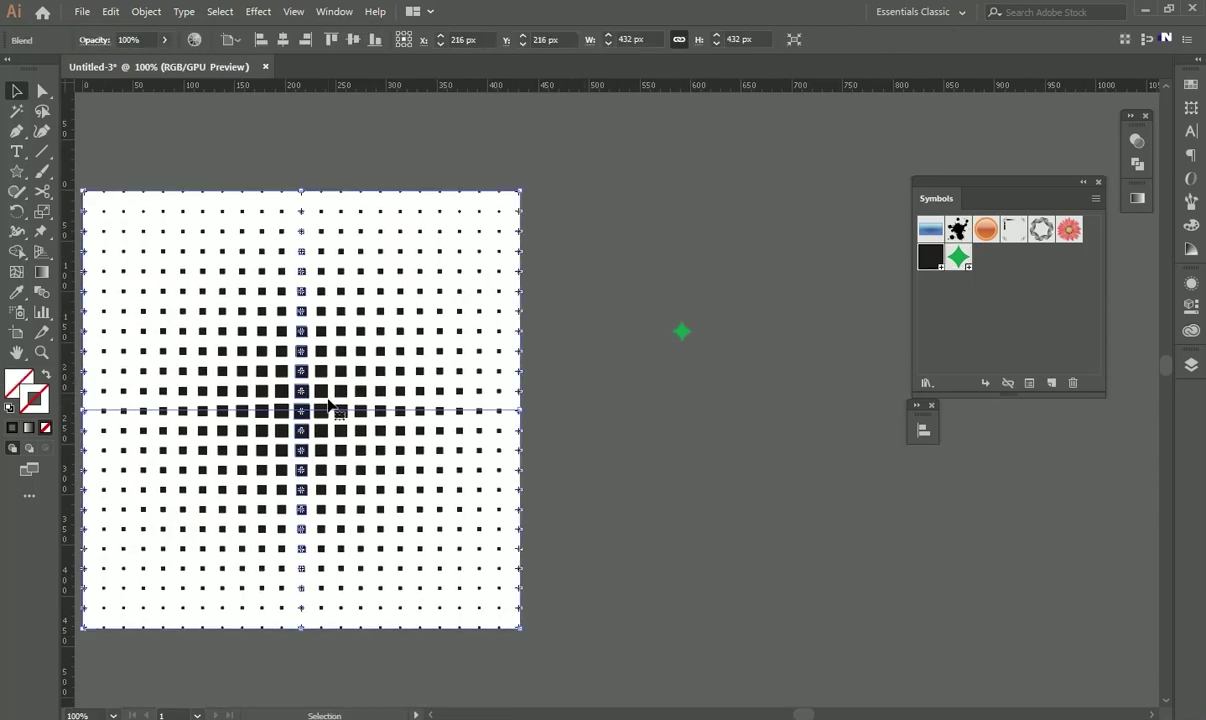
left_click(134, 13)
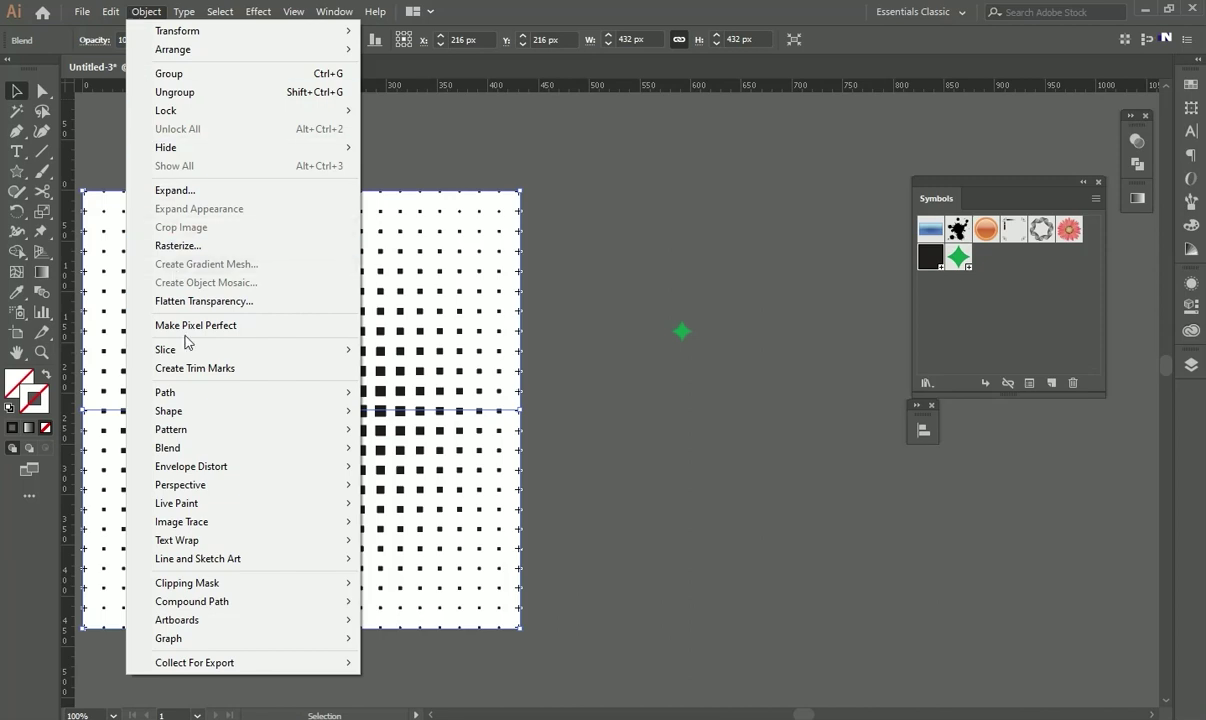
mouse_move(185, 453)
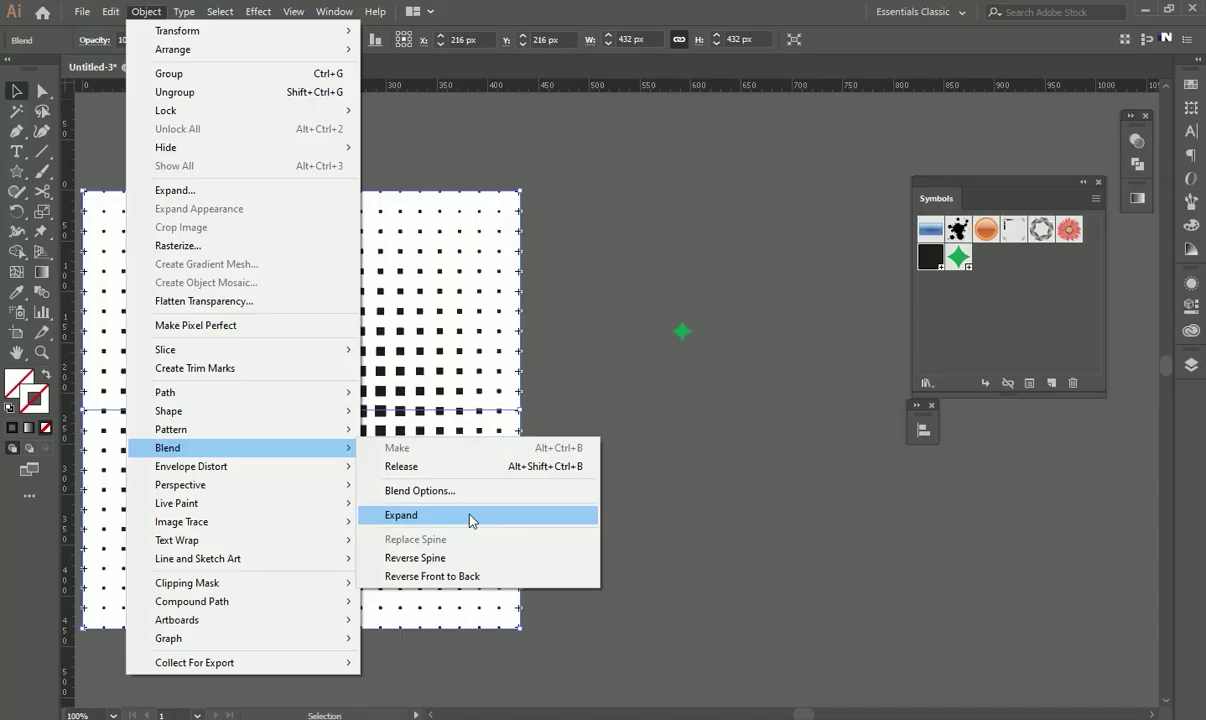
left_click(330, 517)
left_click(950, 363)
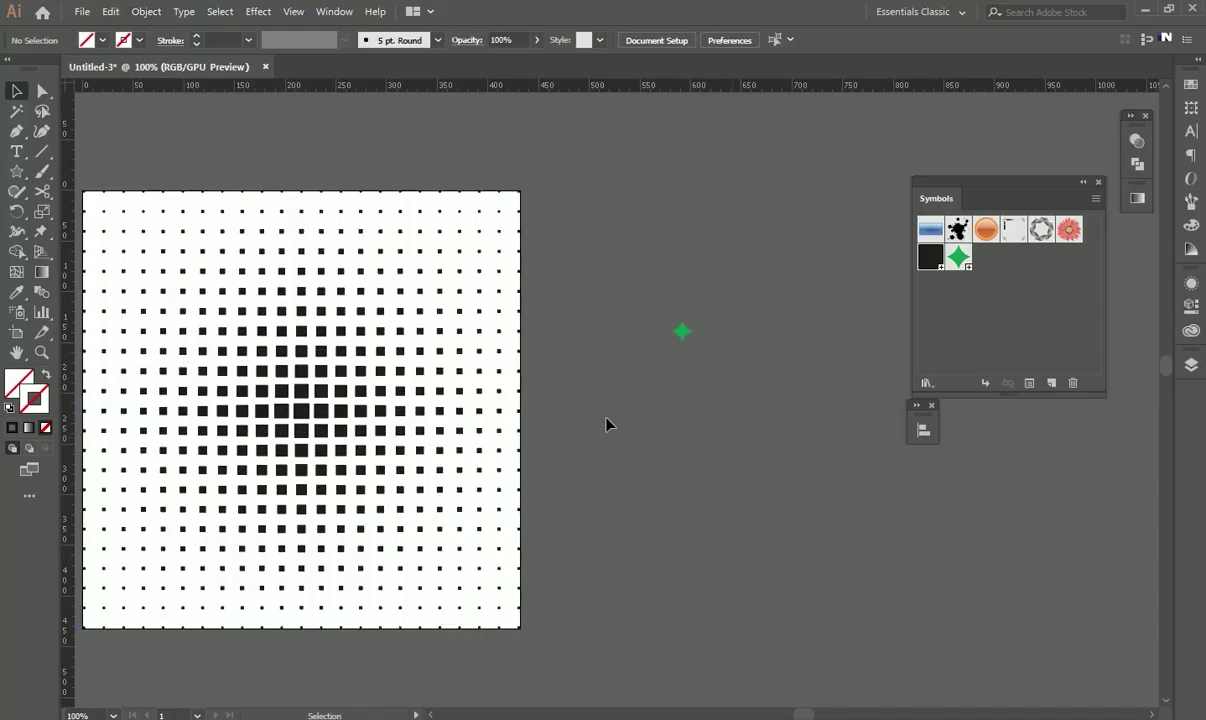
Step: Replace all the black square instances in the expanded halftone with the green star symbol, and deselect
left_click(341, 393)
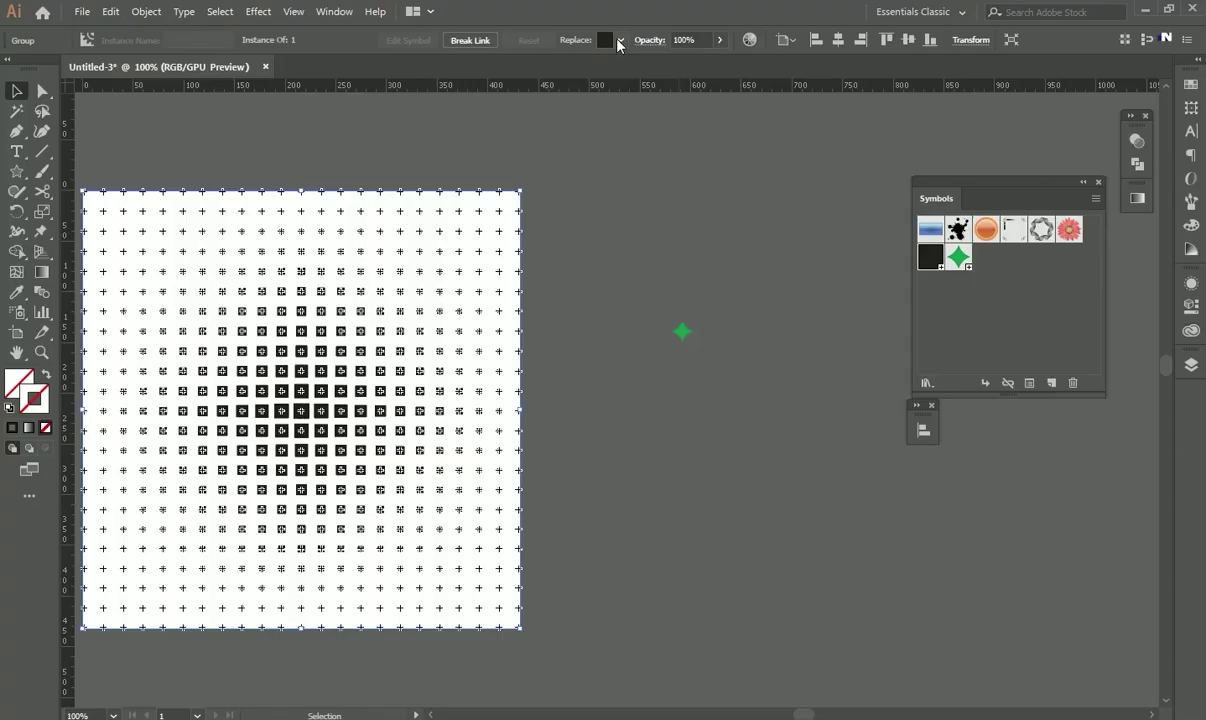
left_click(625, 80)
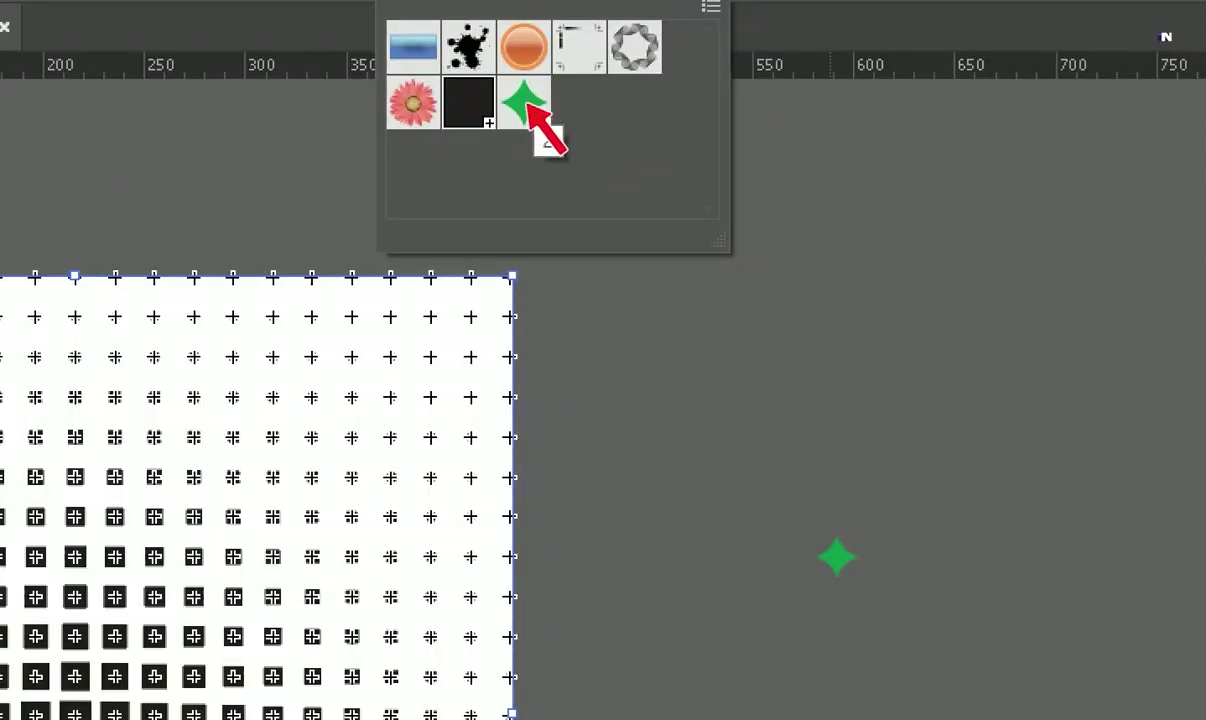
left_click(528, 110)
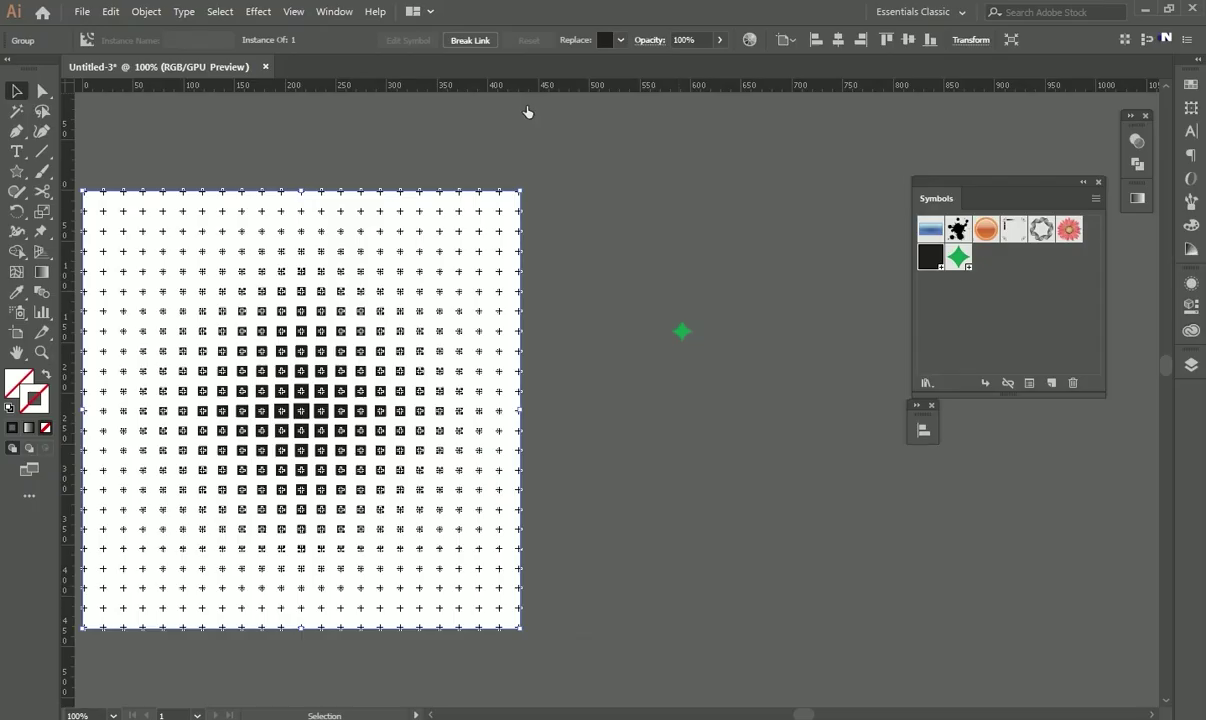
left_click(621, 40)
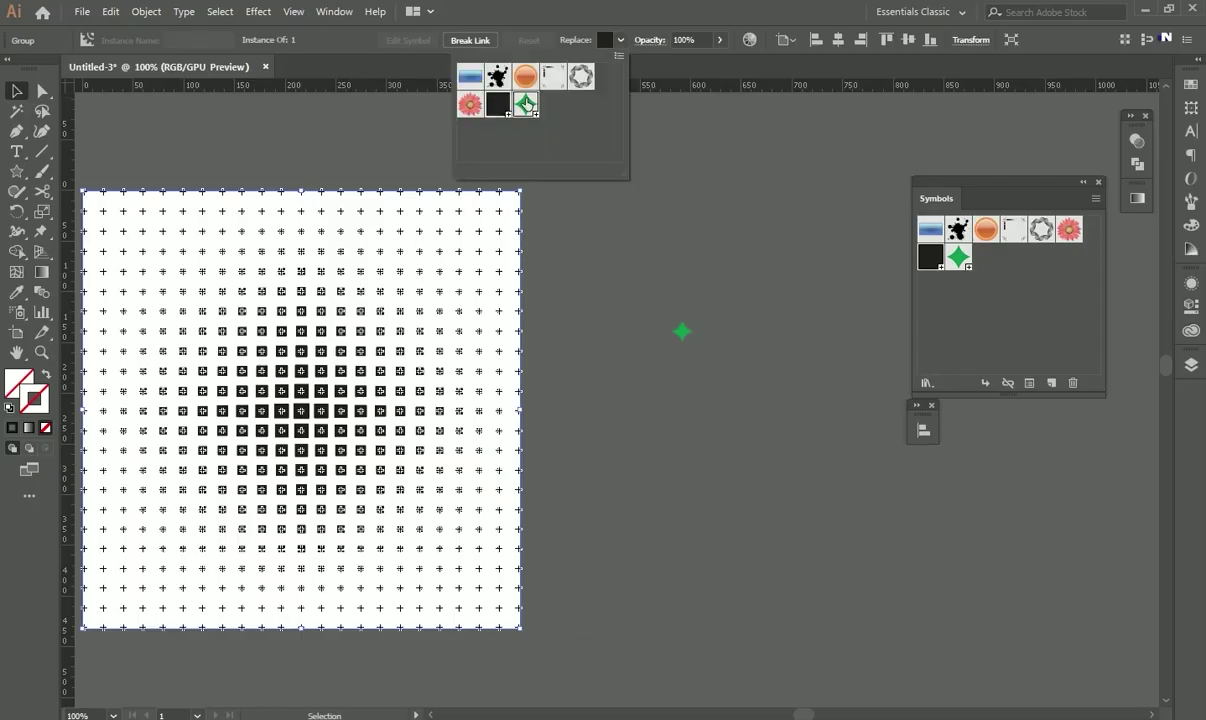
left_click(525, 104)
left_click(621, 245)
left_click(621, 245)
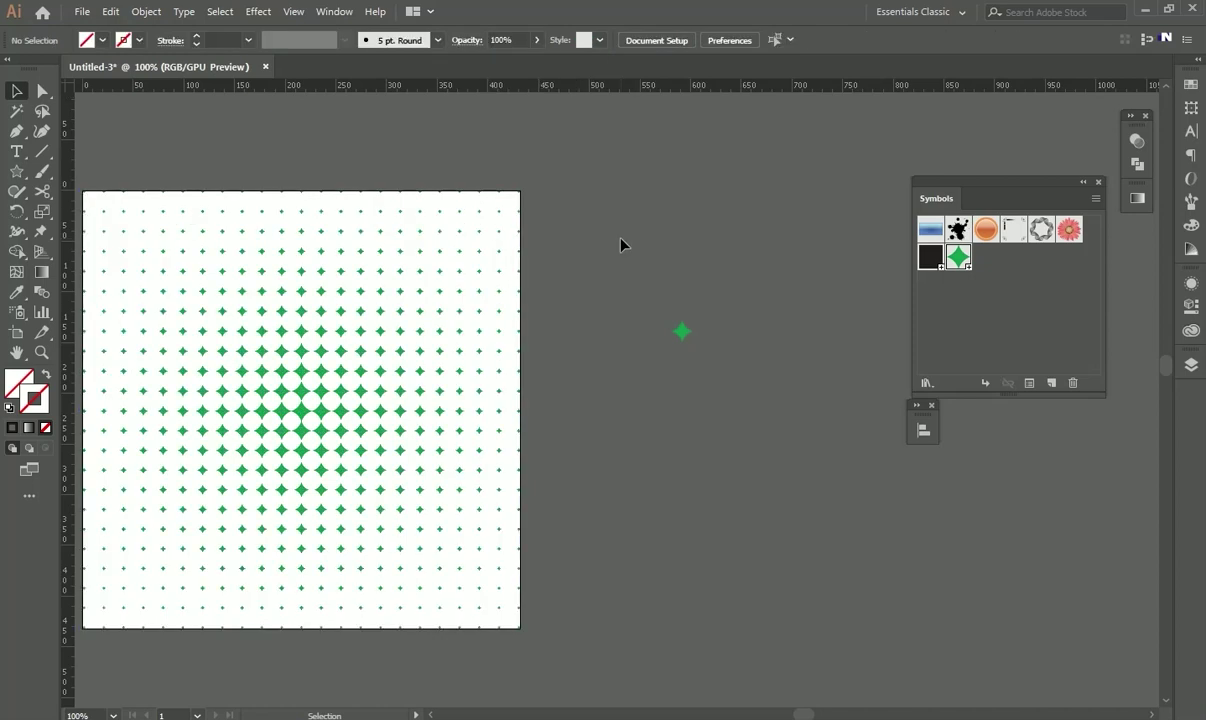
Step: Duplicate the green star halftone beside the artboard, on its left, level with the original, and deselect it
left_click(323, 380)
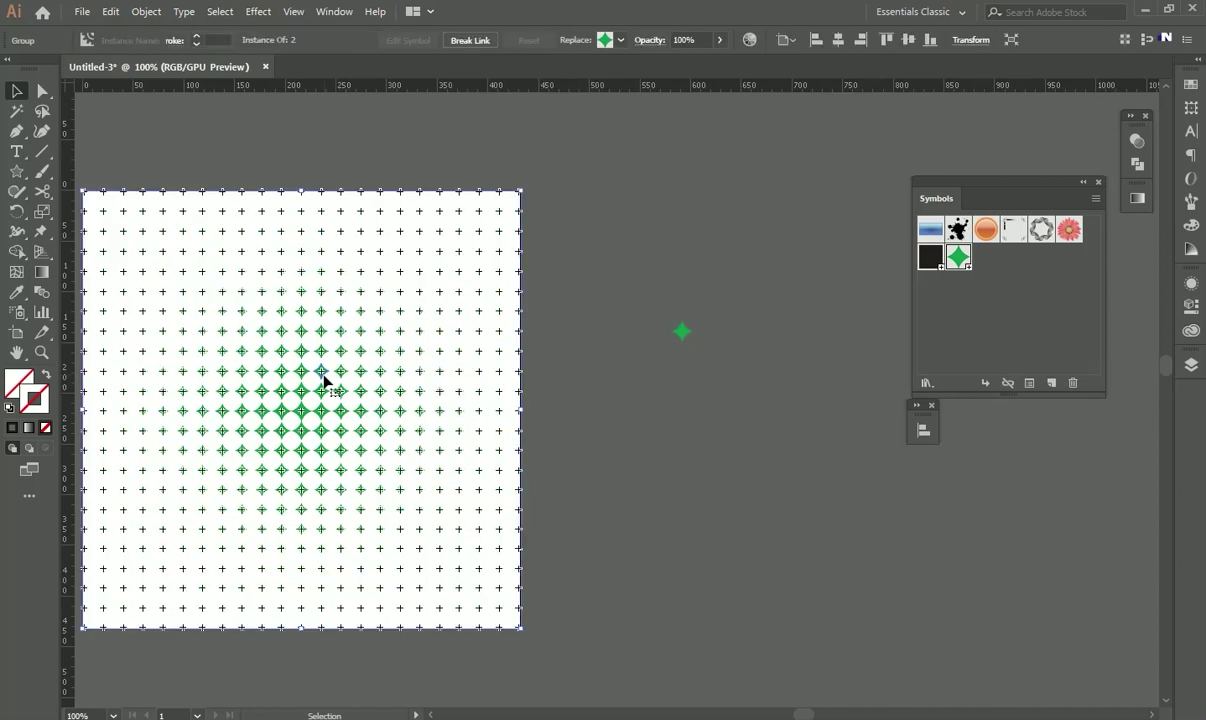
left_click(645, 293)
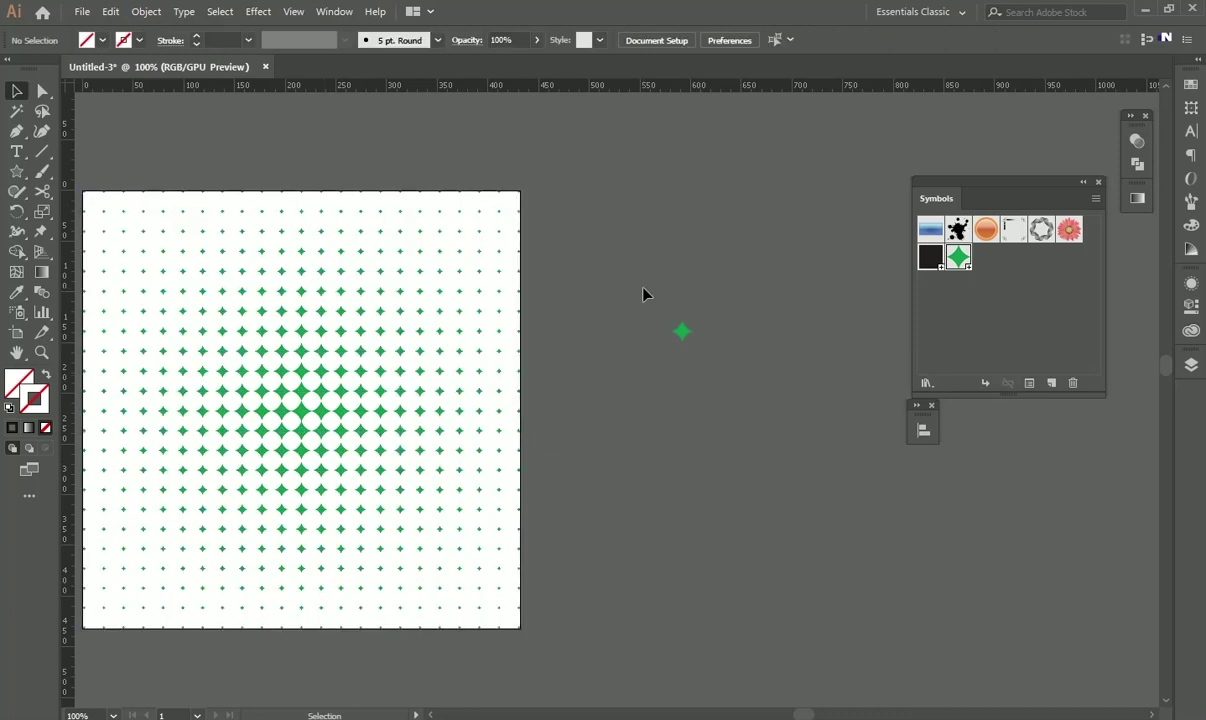
scroll(643, 290, "down", 1)
left_click_drag(563, 288, 650, 283)
left_click(533, 356)
left_click_drag(536, 355, 207, 360)
left_click(460, 175)
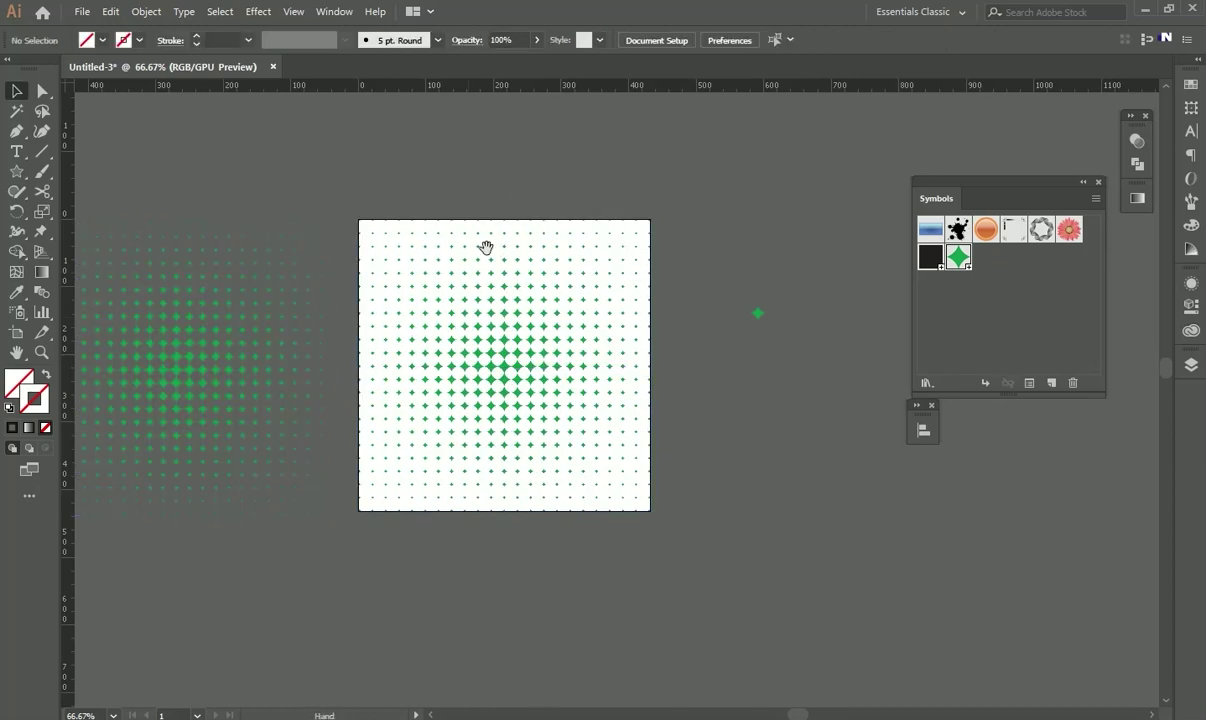
left_click_drag(480, 245, 523, 259)
Step: Replace the star instances of the halftone on the artboard with the black square symbol, and deselect it
left_click(573, 356)
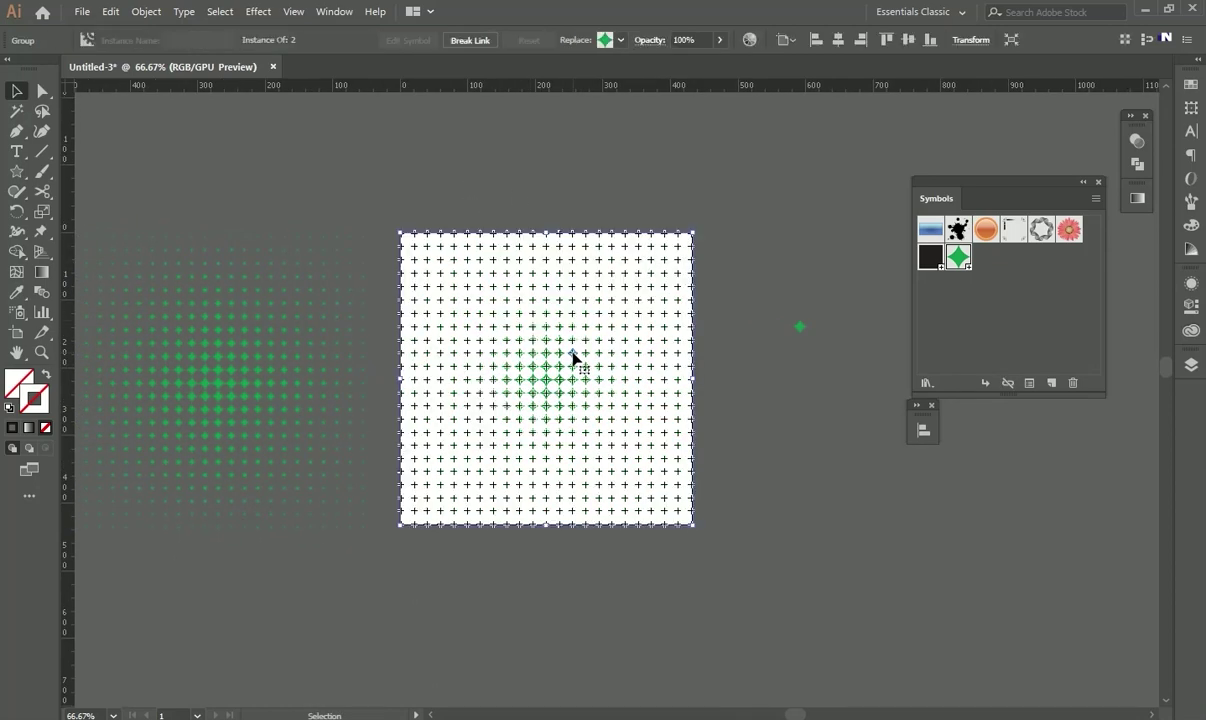
left_click(620, 40)
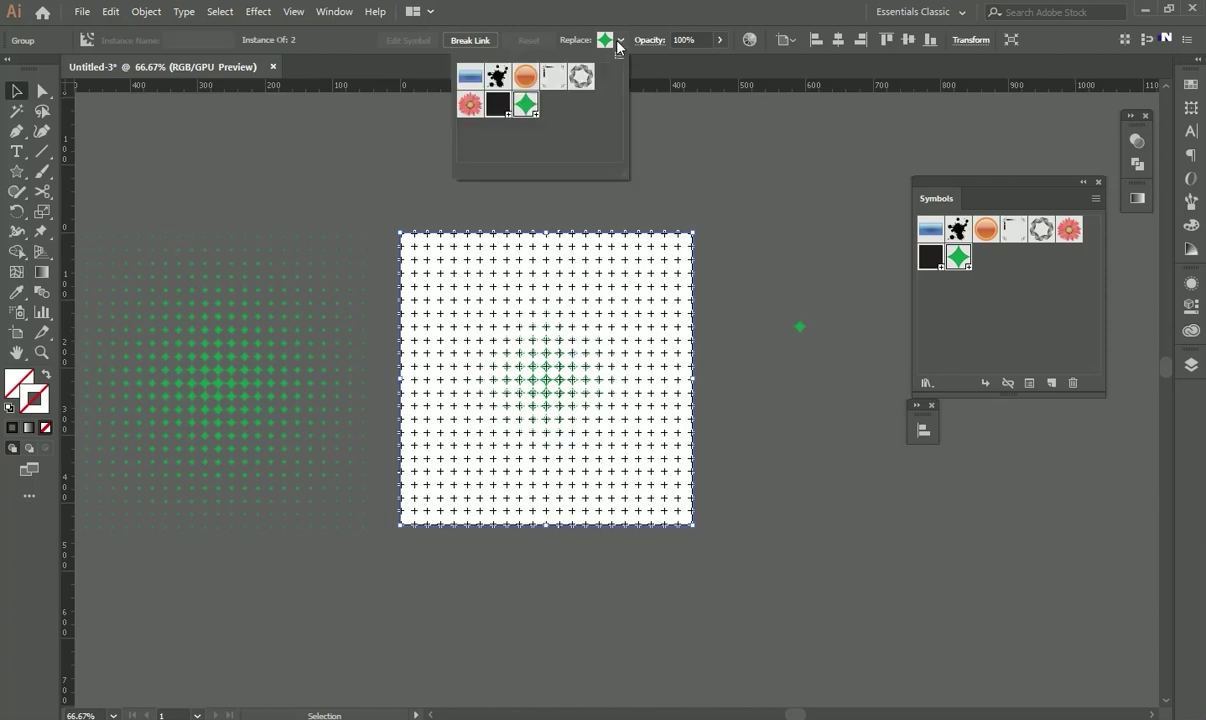
left_click(497, 104)
left_click(727, 200)
Step: Move the black square halftone off the artboard to below the green star halftone, and deselect it
left_click_drag(591, 322, 691, 270)
left_click_drag(625, 338, 329, 548)
left_click_drag(403, 484, 438, 363)
left_click_drag(411, 415, 373, 540)
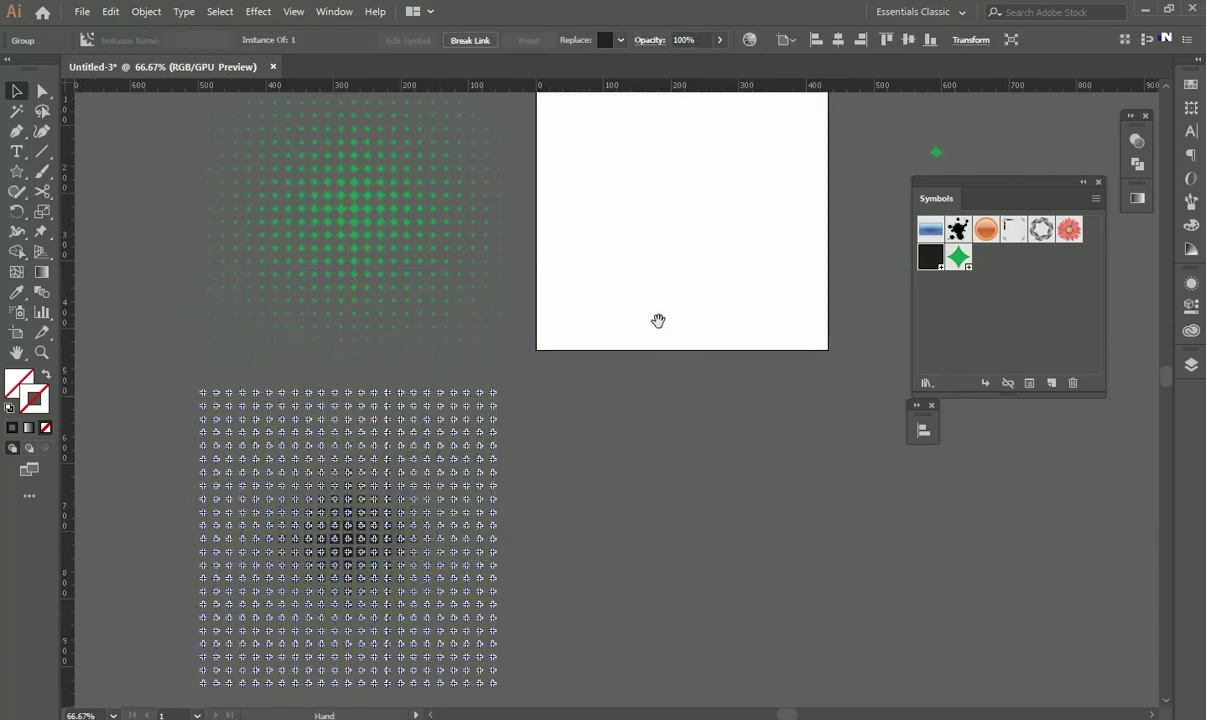
left_click_drag(670, 320, 594, 417)
left_click(605, 317)
left_click_drag(634, 250, 636, 277)
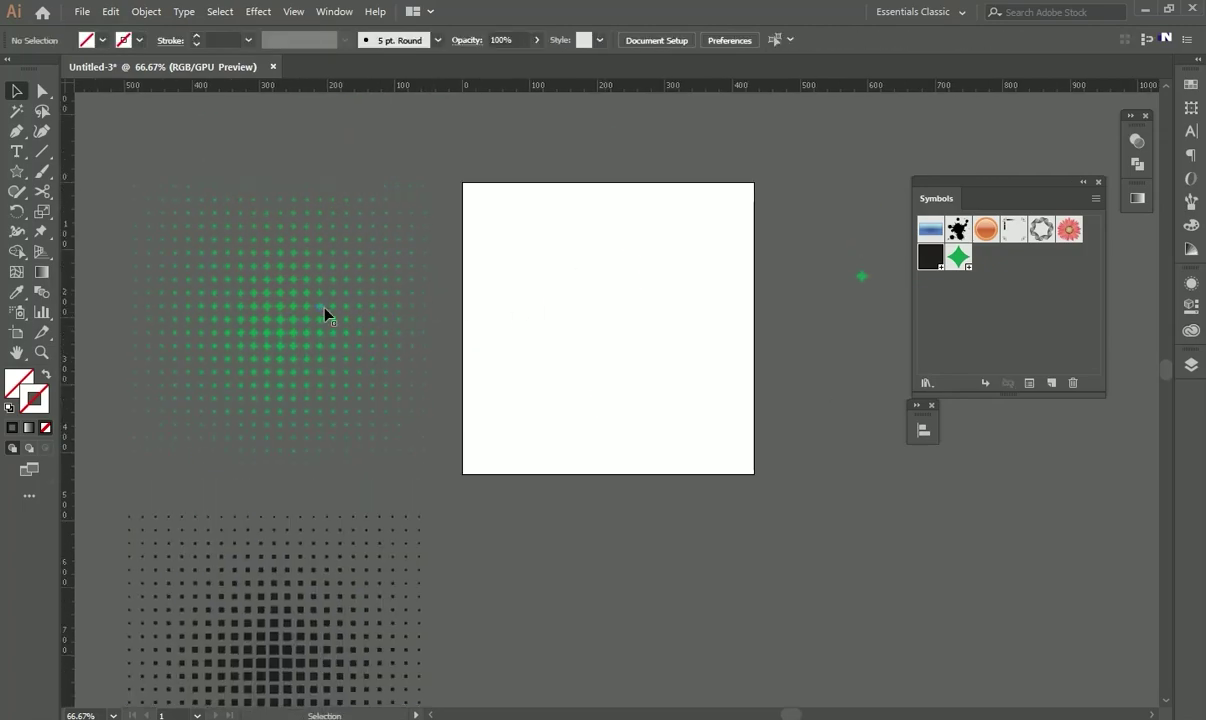
Step: Move the green star halftone back onto the empty artboard so it covers it, and deselect it
left_click(325, 314)
left_click(544, 304)
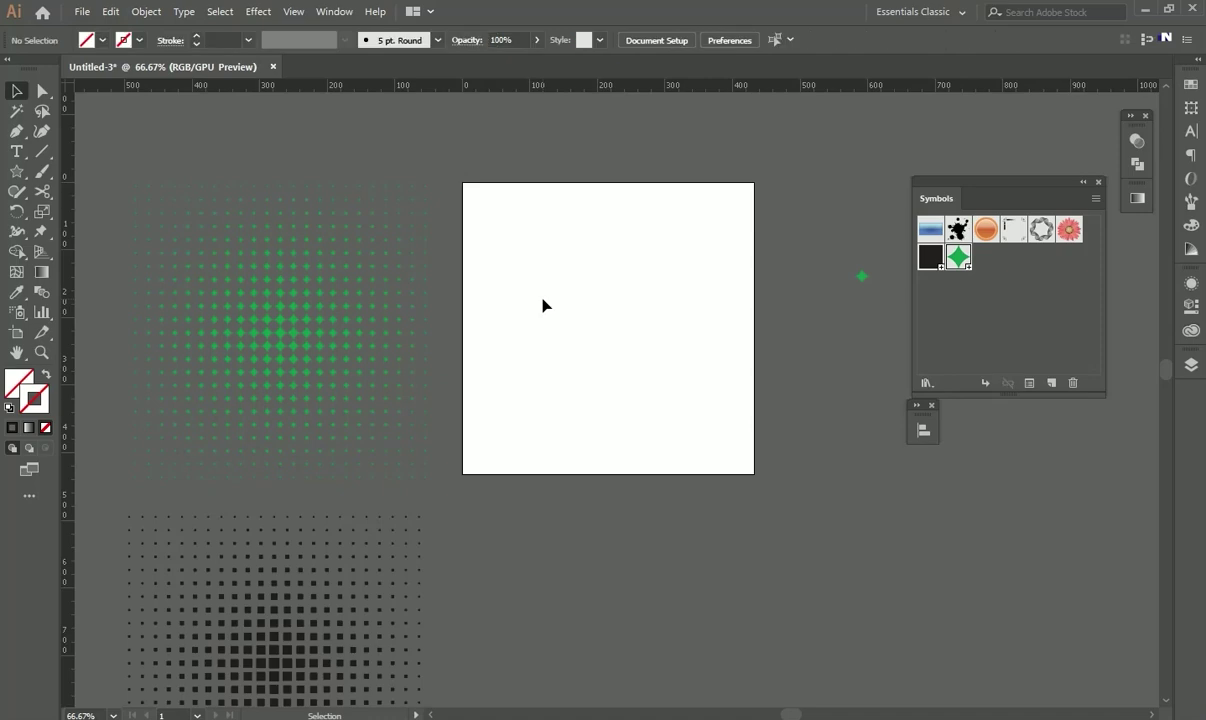
left_click_drag(336, 313, 669, 313)
left_click(845, 215)
Step: Make a new pattern swatch from the green star halftone on the artboard
left_click(636, 324)
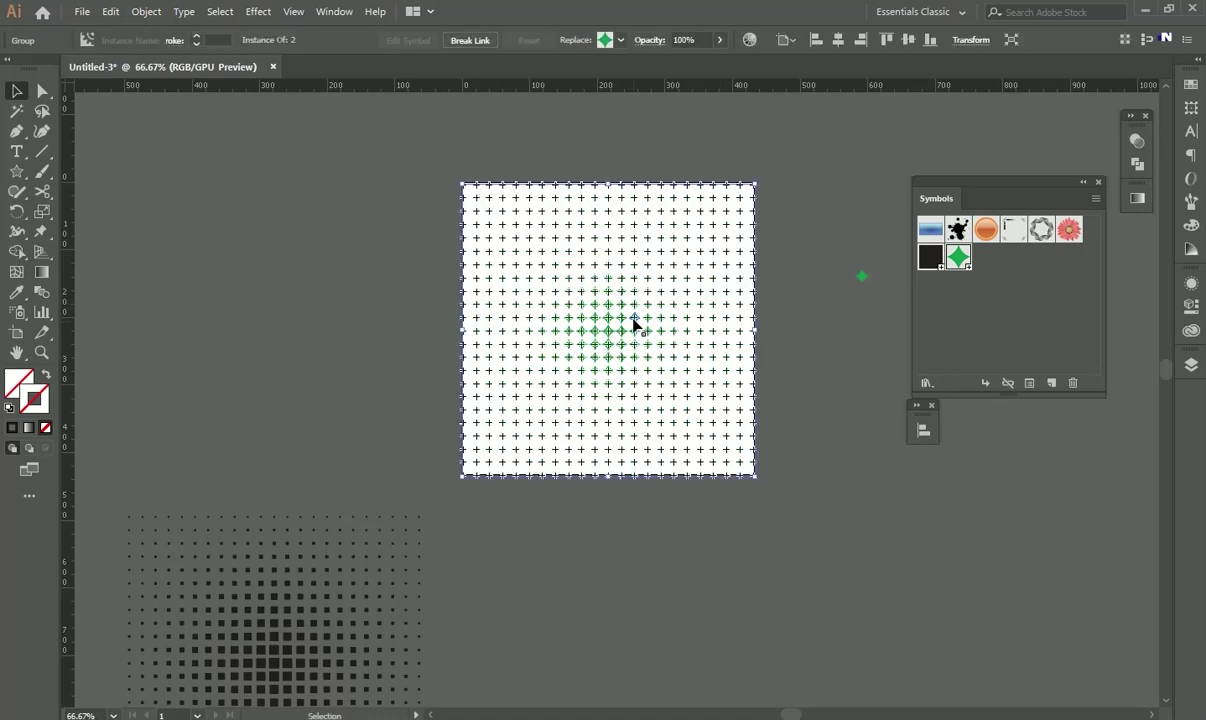
left_click(146, 12)
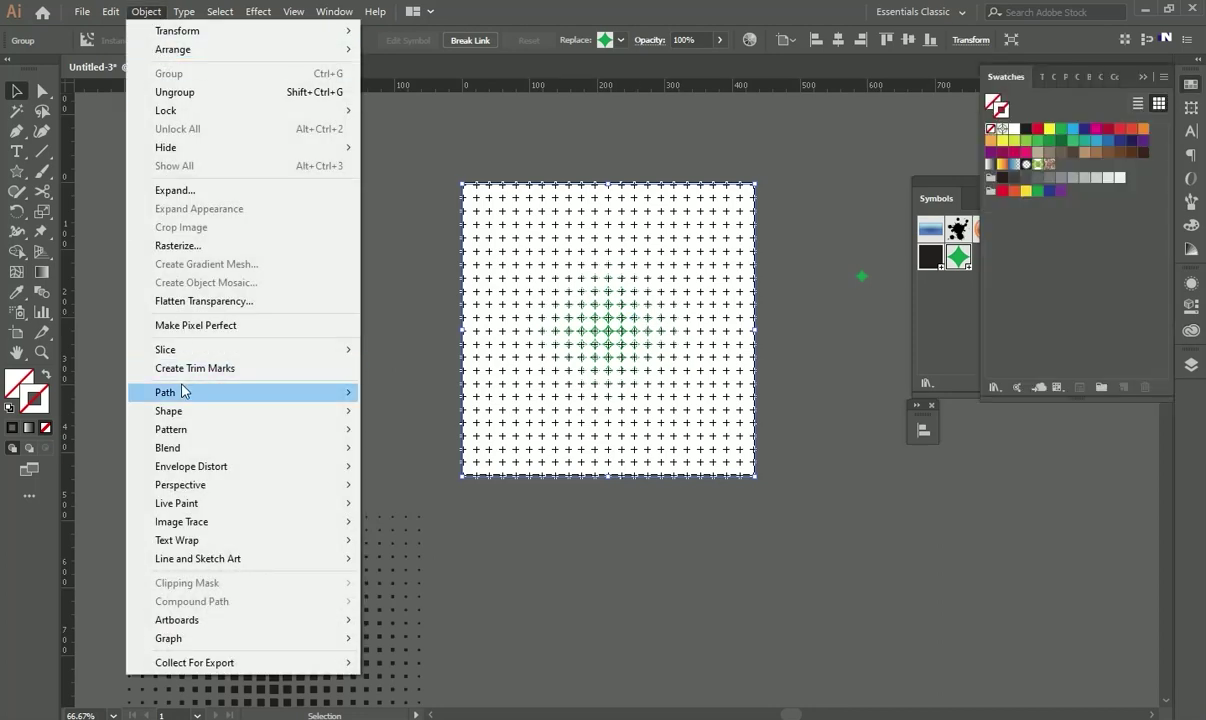
mouse_move(180, 428)
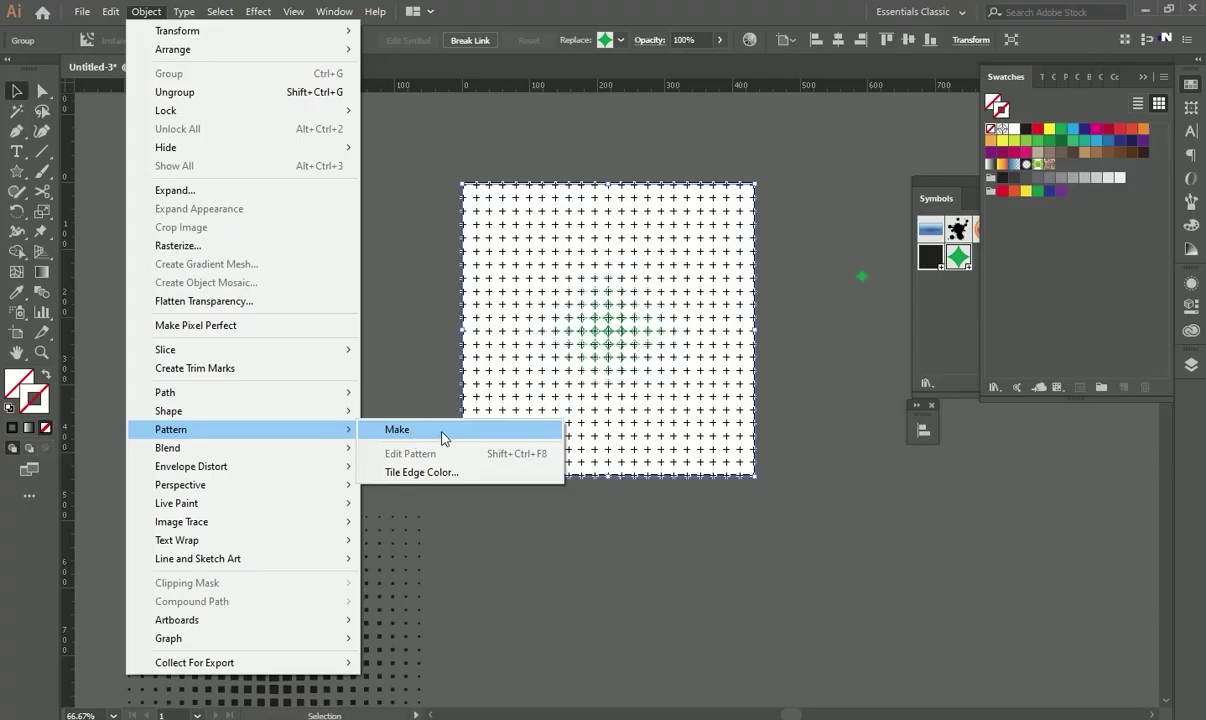
left_click(700, 456)
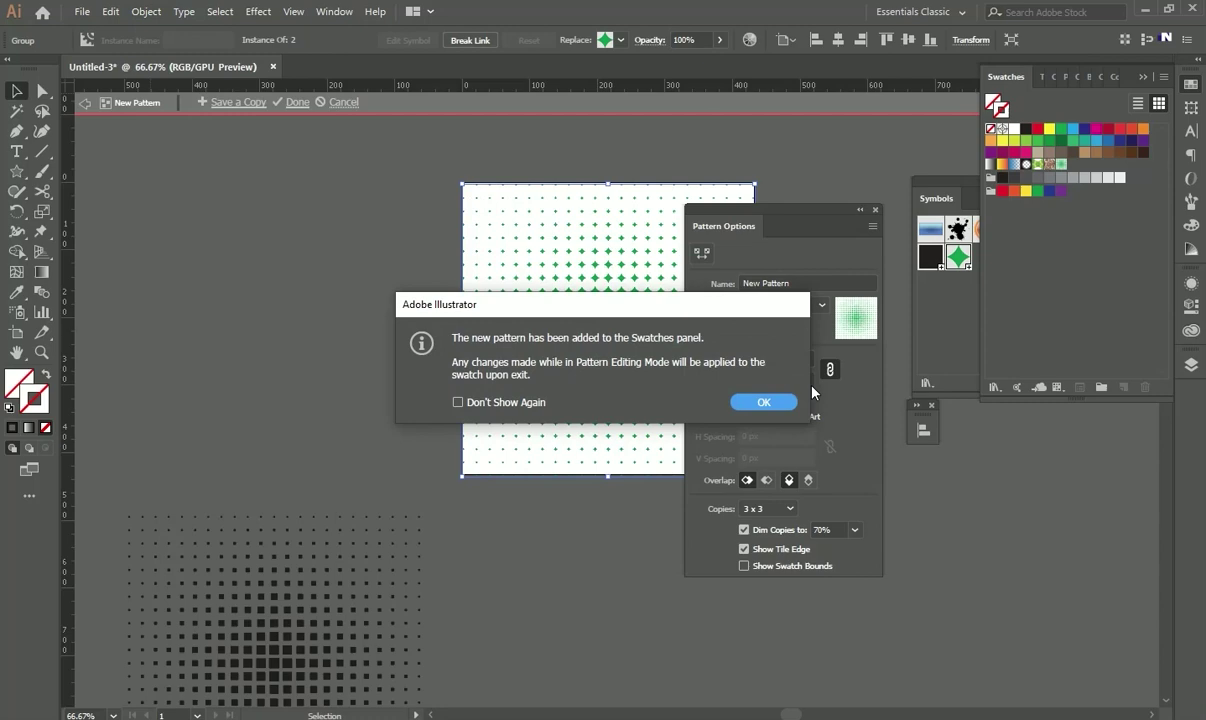
left_click(777, 406)
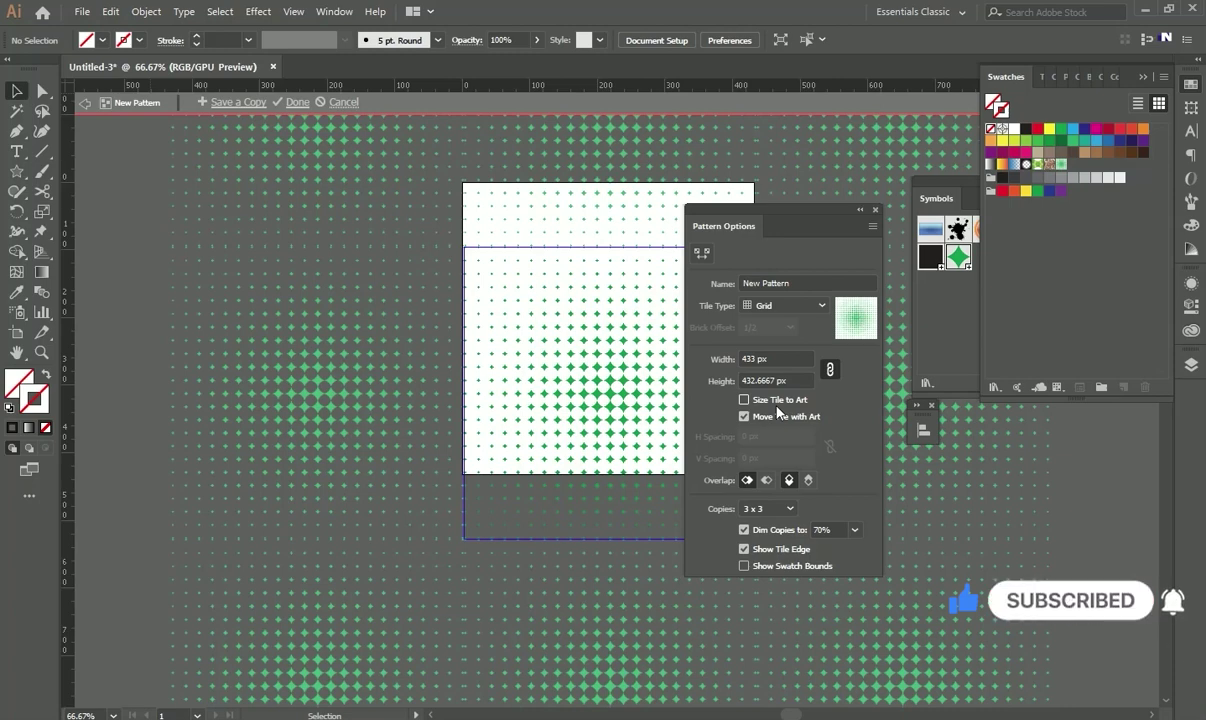
Step: Set the pattern tile's width to 430 px with width and height linked, and finish editing the pattern
left_click(782, 358)
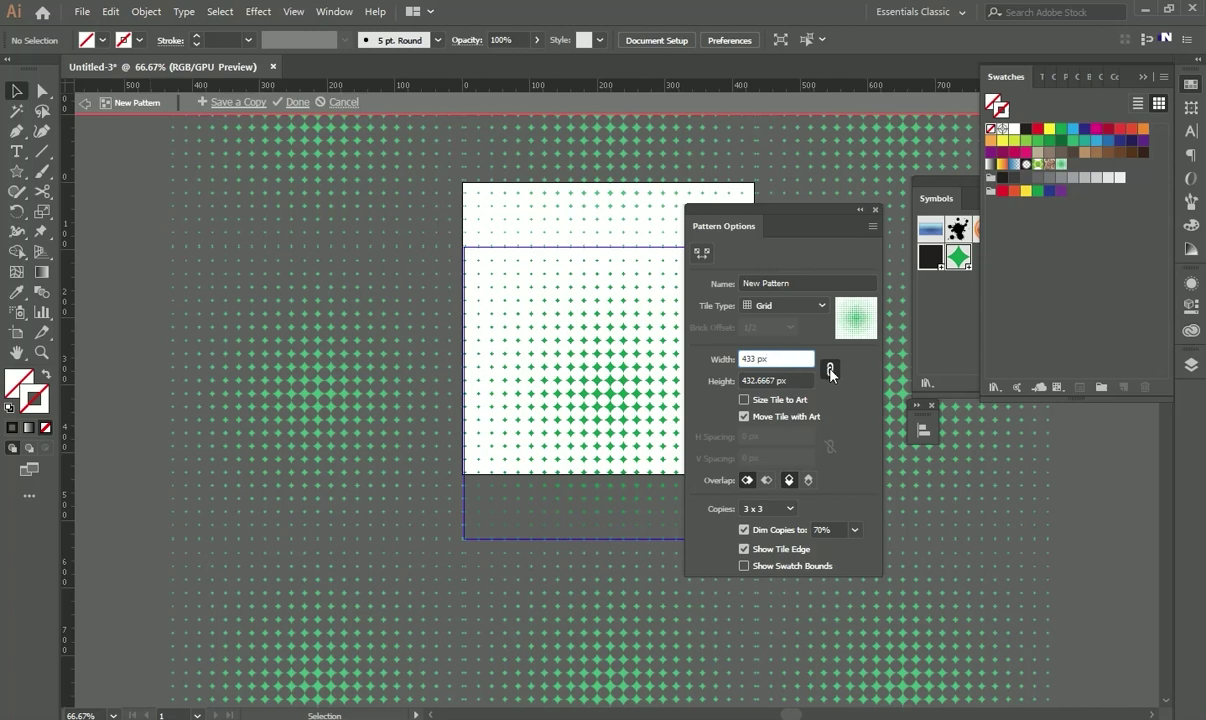
left_click(830, 372)
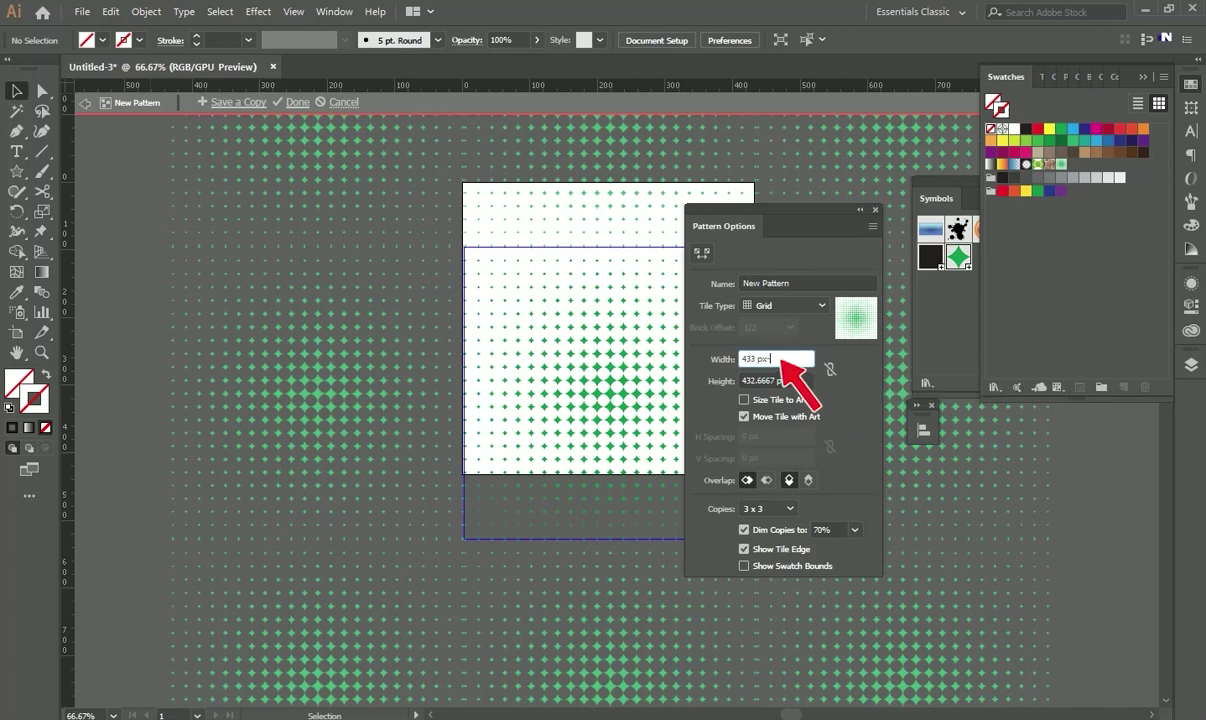
left_click(830, 370)
left_click(791, 359)
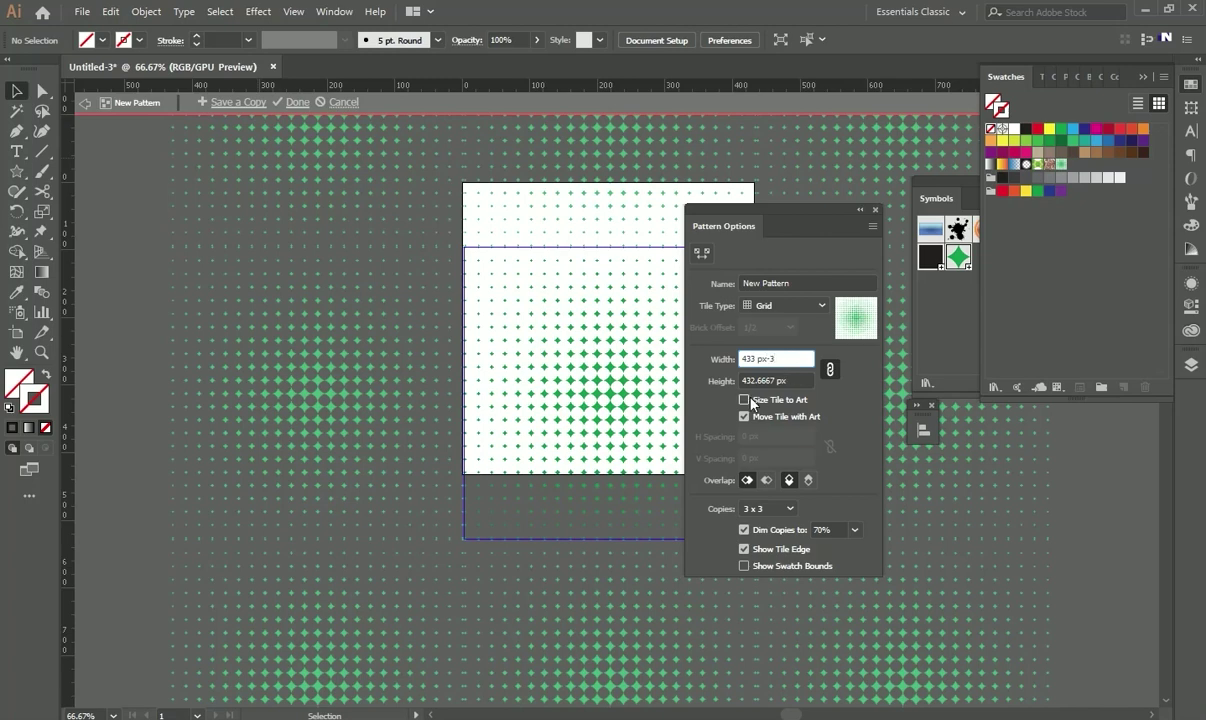
key("Tab")
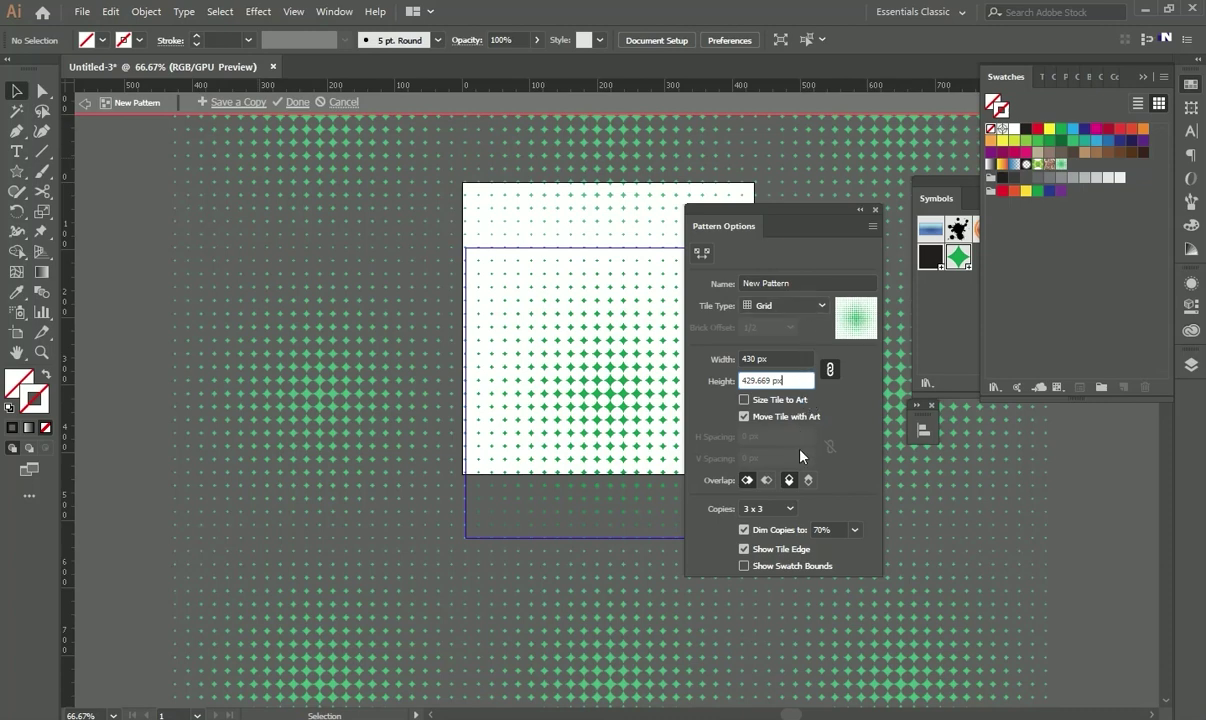
left_click(862, 212)
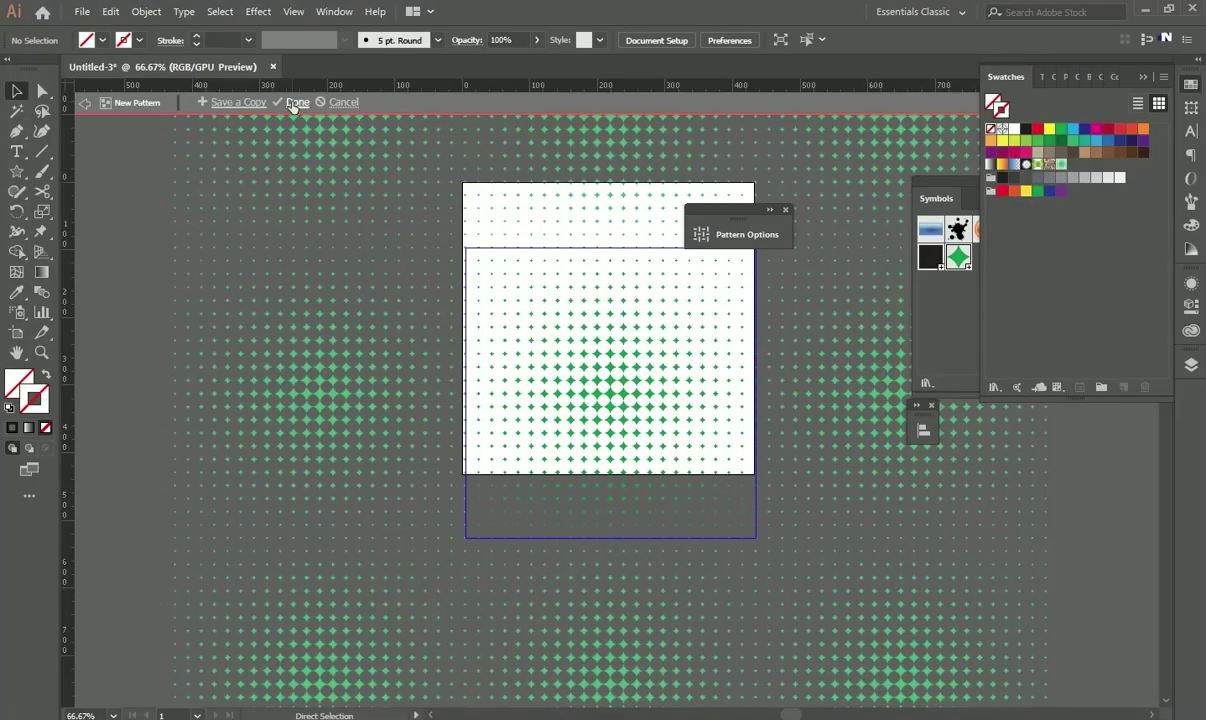
left_click(302, 101)
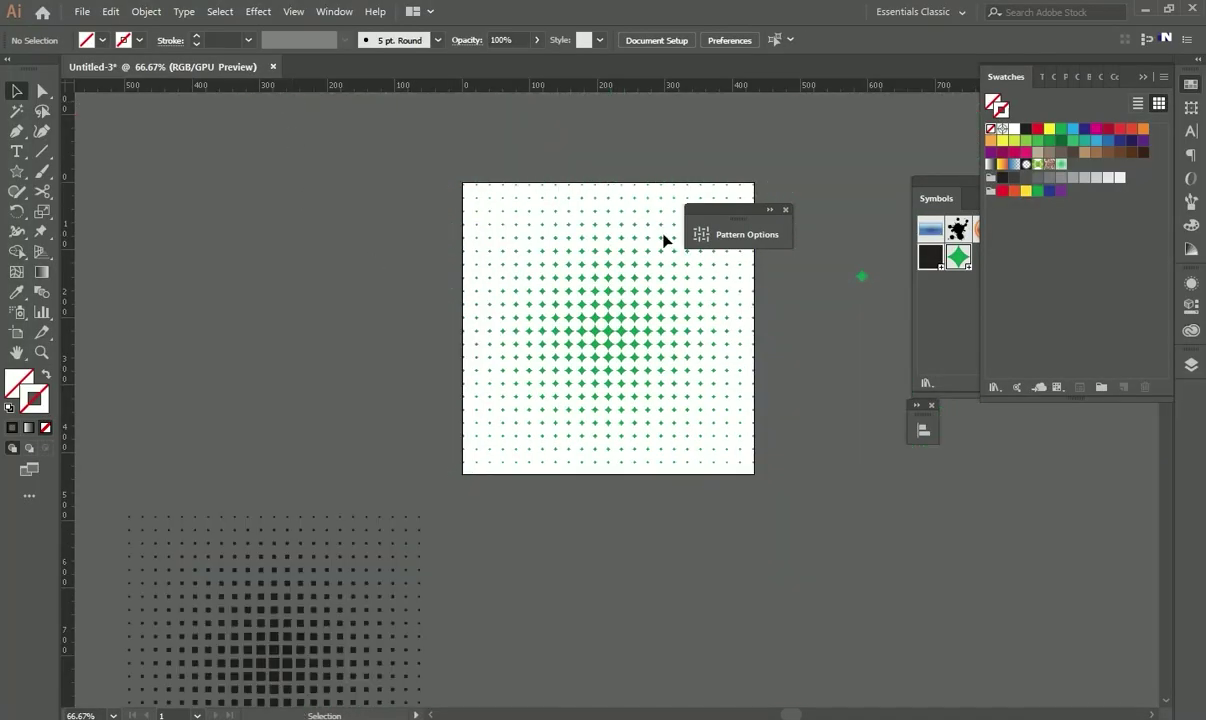
Step: Move the Pattern Options panel clear of the artboard, and move the green star halftone off the artboard to its left
left_click_drag(754, 225, 1099, 572)
left_click(1114, 558)
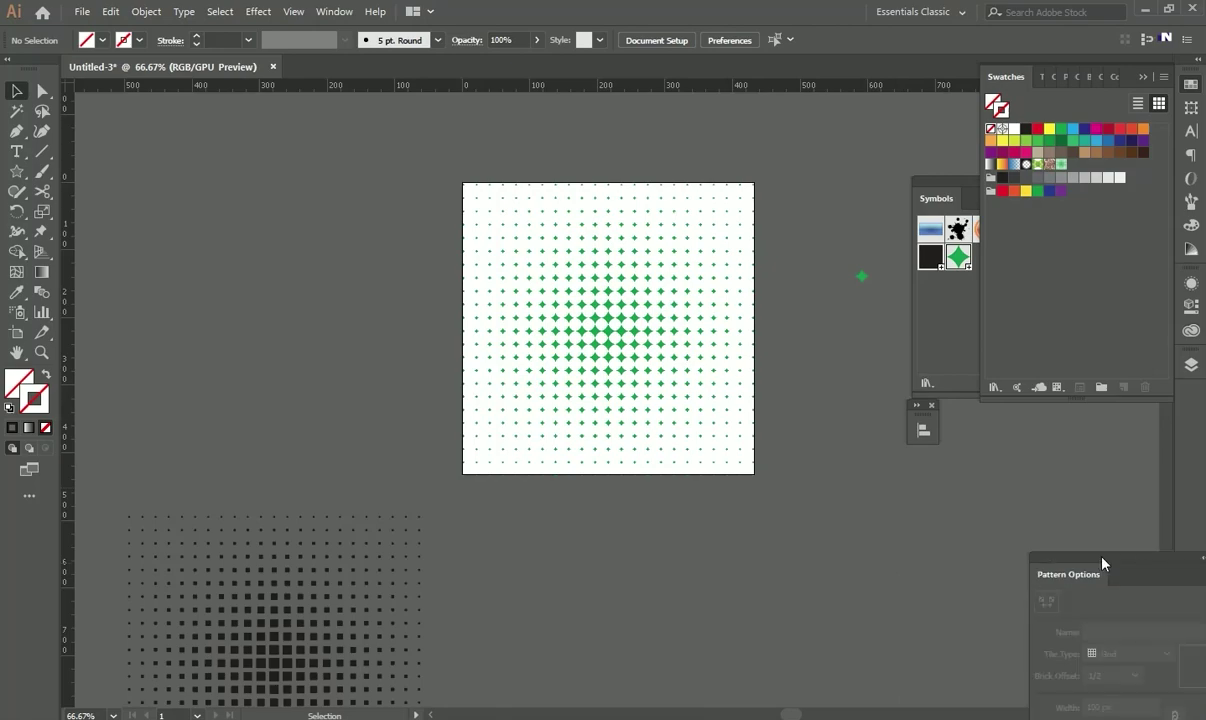
left_click_drag(1100, 558, 957, 508)
left_click(983, 503)
left_click_drag(627, 349, 249, 331)
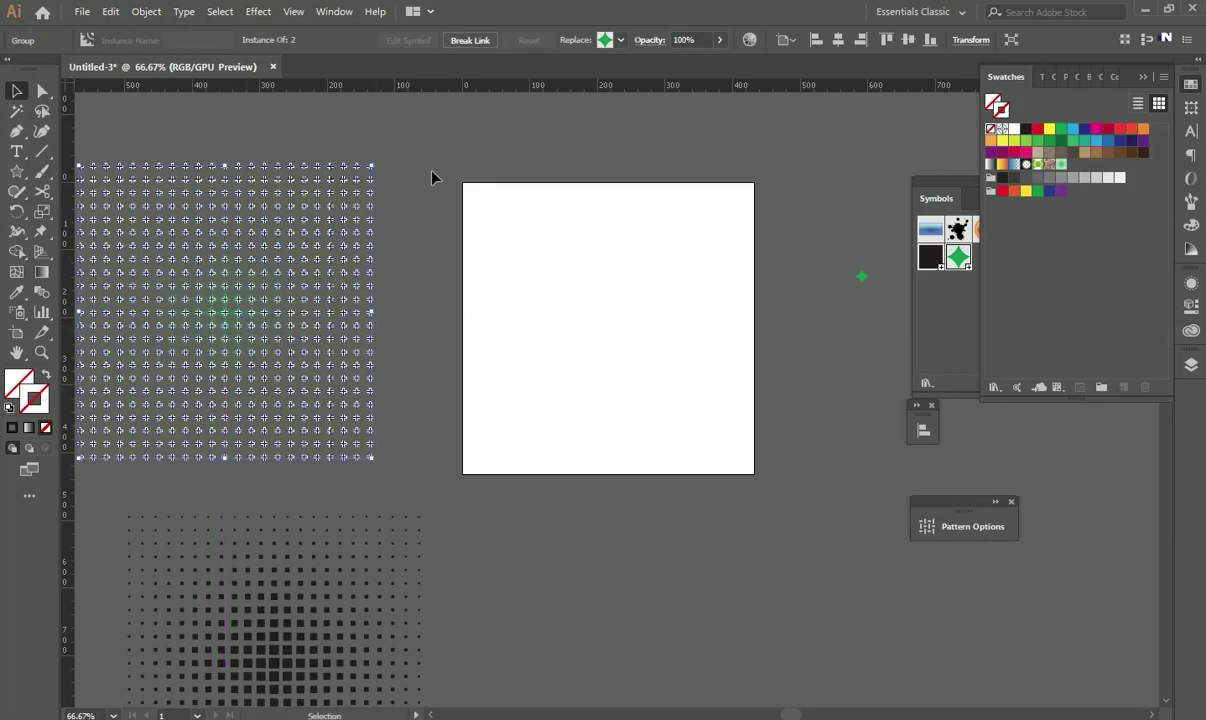
left_click(432, 176)
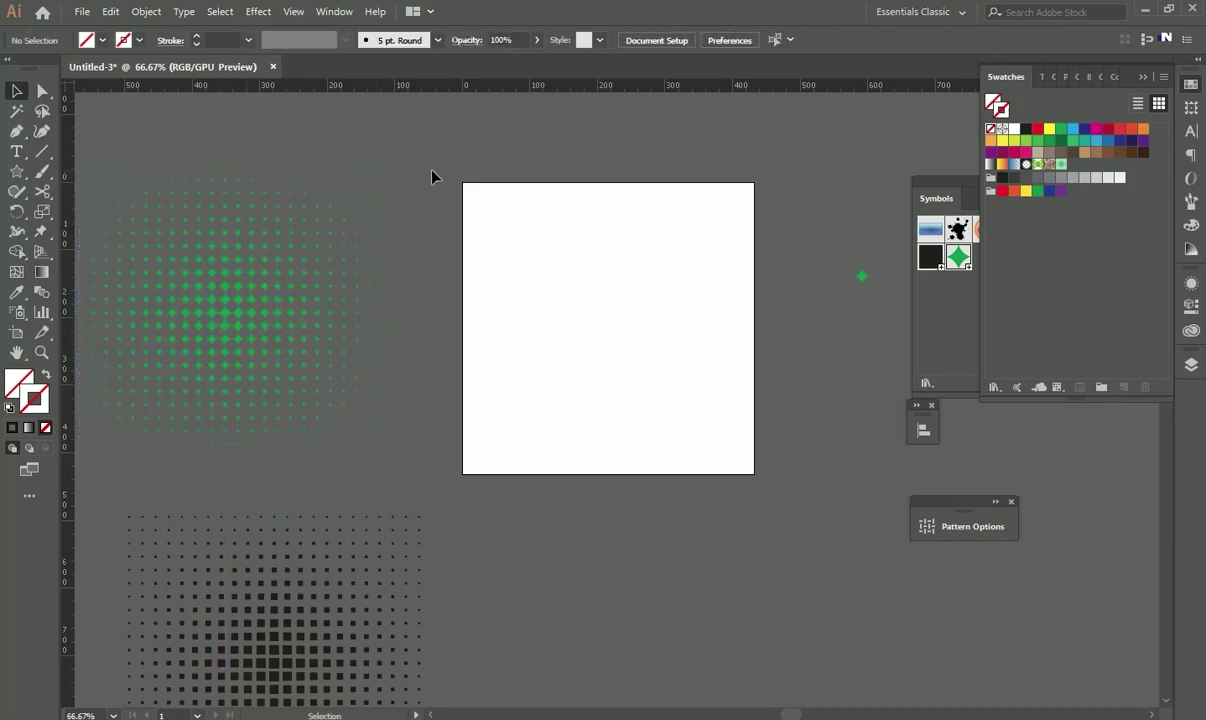
Step: Draw a rectangle that covers the whole empty artboard from corner to corner
left_click(16, 171)
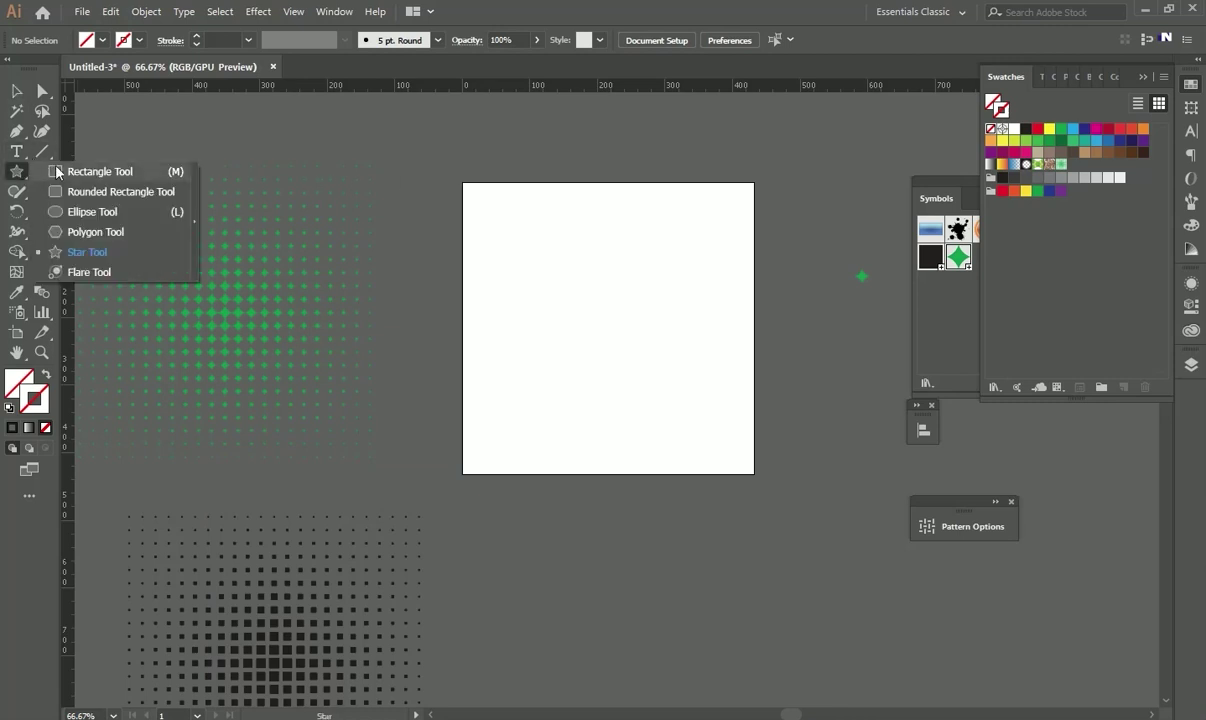
left_click(57, 172)
left_click_drag(463, 183, 754, 473)
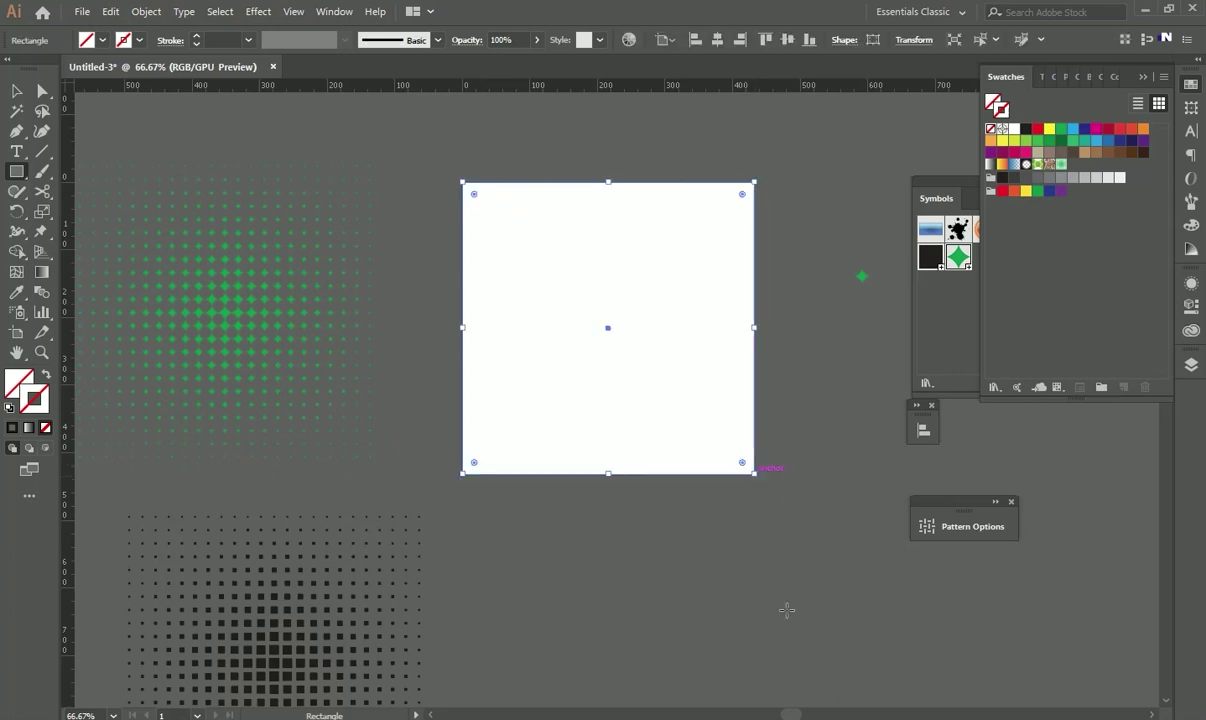
Step: Fill the artboard-sized rectangle with the new green star pattern swatch, and leave the rectangle selected
left_click(98, 40)
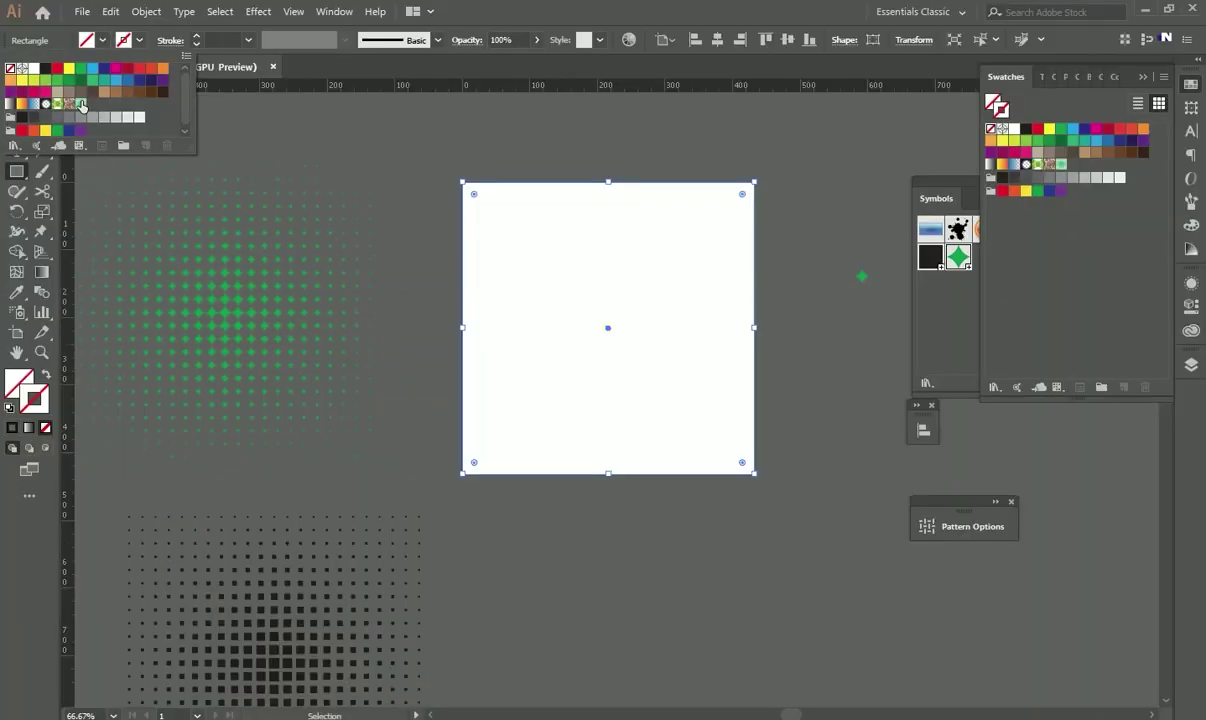
left_click(146, 107)
key("v")
left_click(265, 128)
left_click(608, 284)
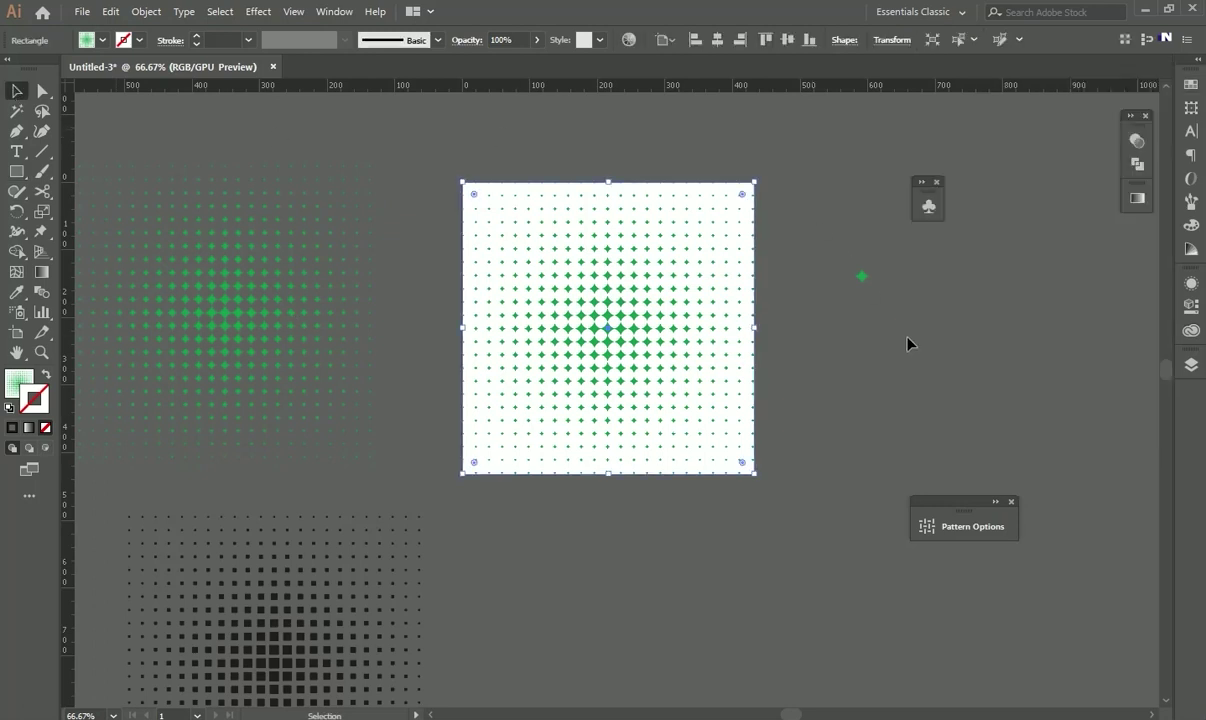
Step: Delete the loose green star to the right of the artboard
left_click_drag(822, 234, 909, 342)
key("Delete")
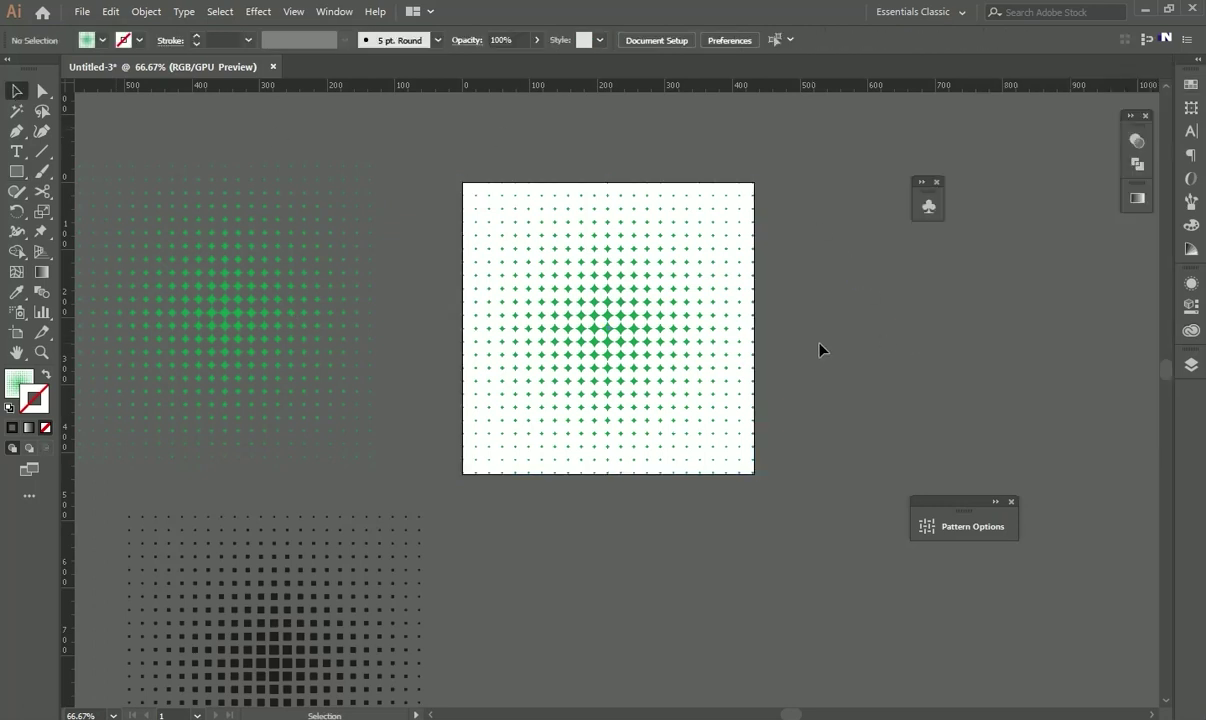
Step: Rotate only the pattern inside the artboard rectangle by 180° about a point beside the artboard, with Transform Objects off and Transform Patterns on
left_click(643, 327)
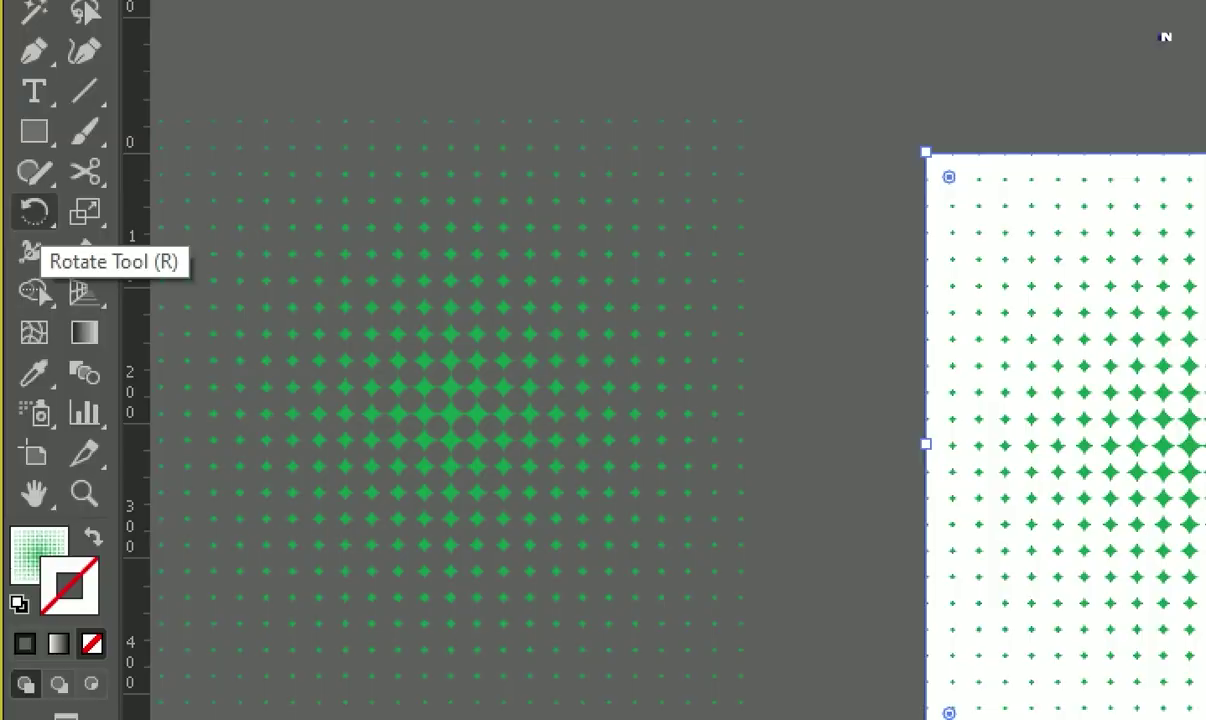
left_click(34, 211)
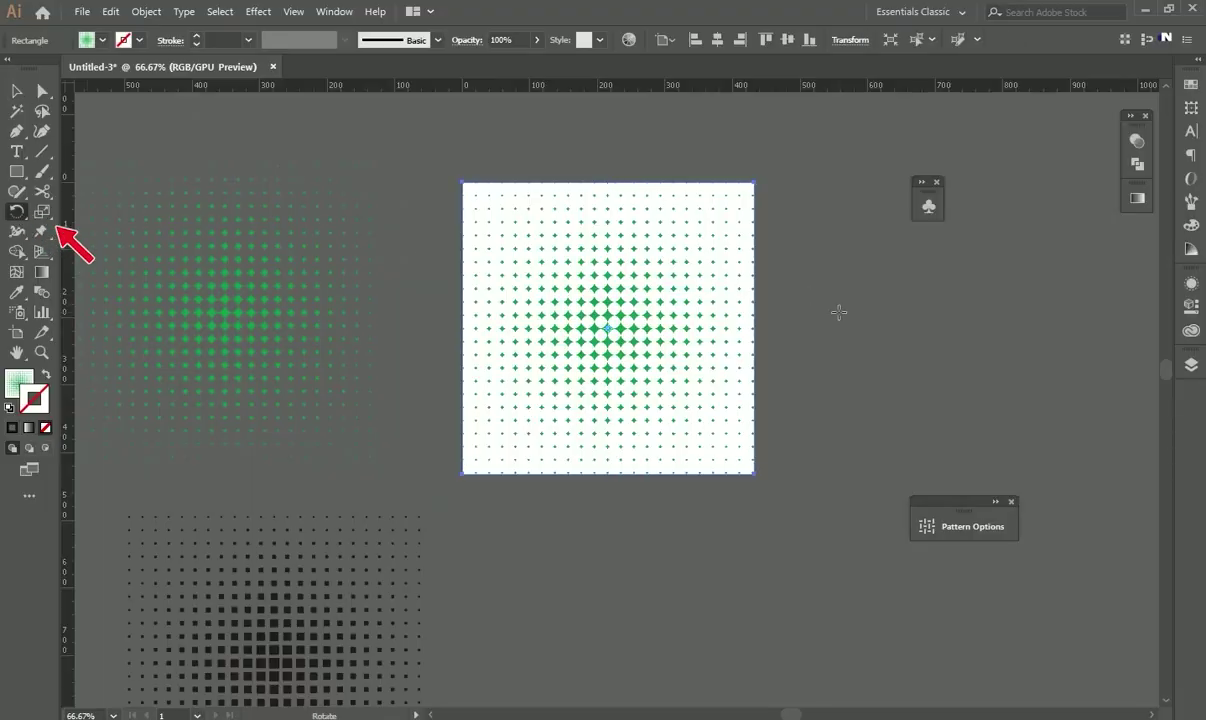
left_click(838, 312, "alt")
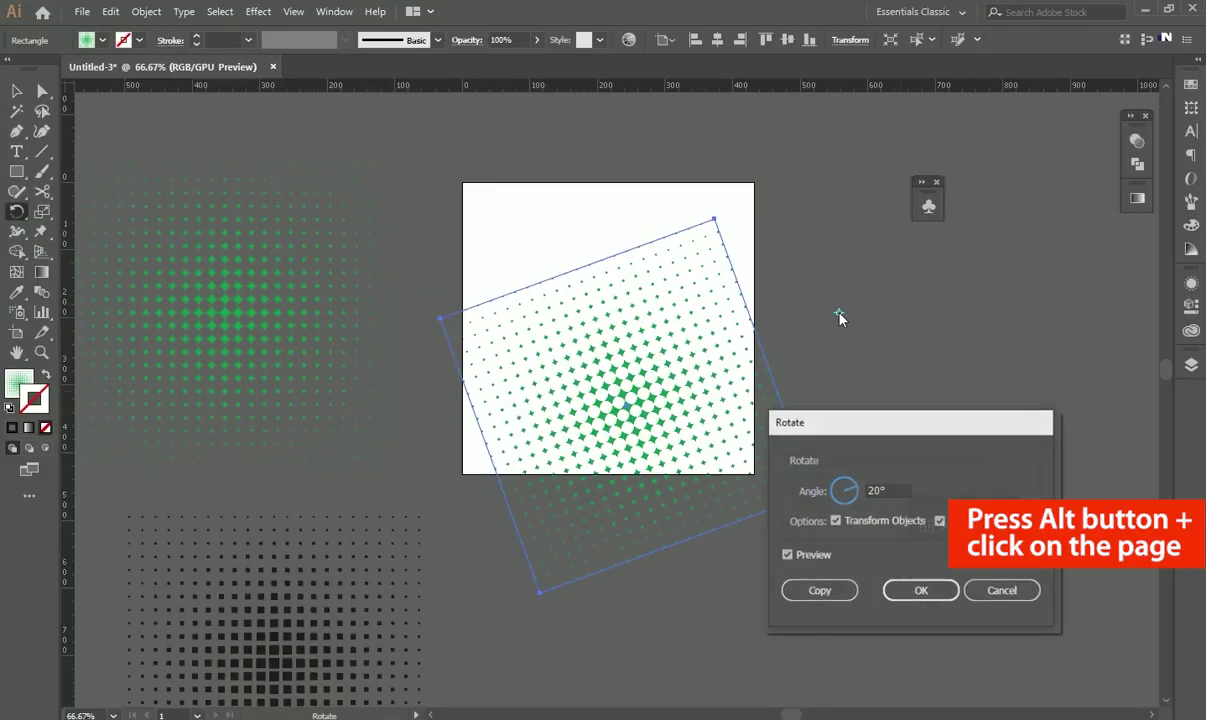
left_click_drag(896, 430, 990, 283)
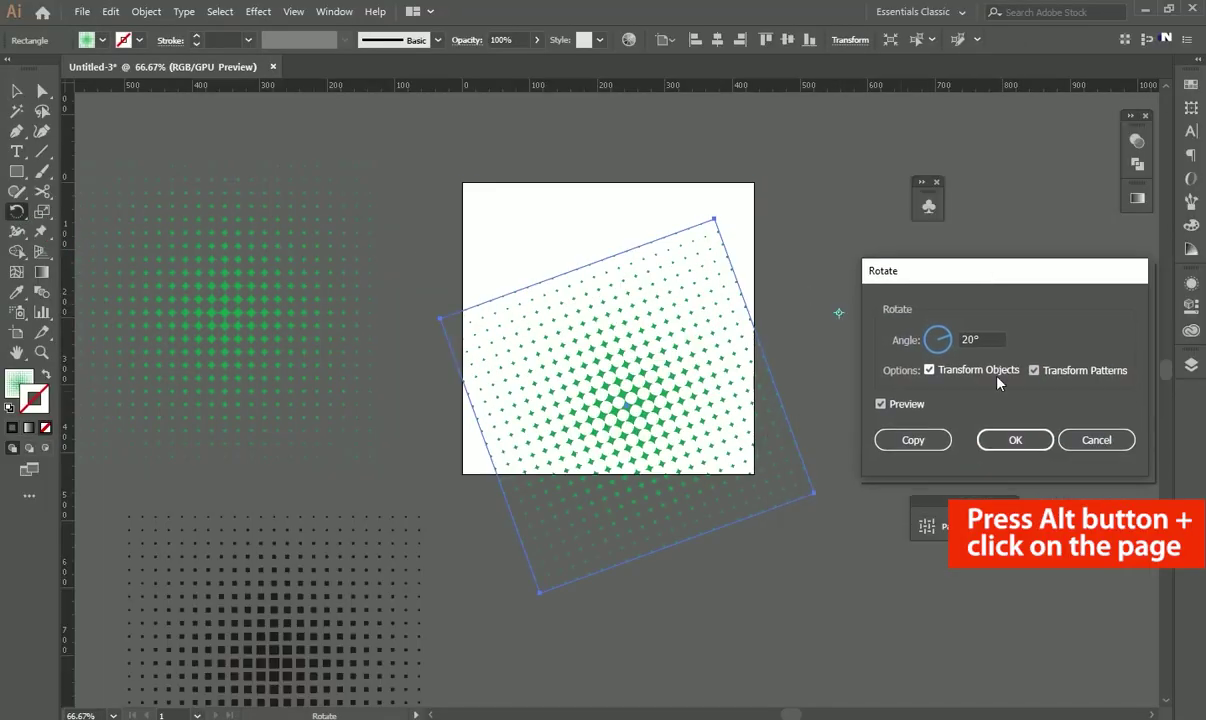
left_click(948, 371)
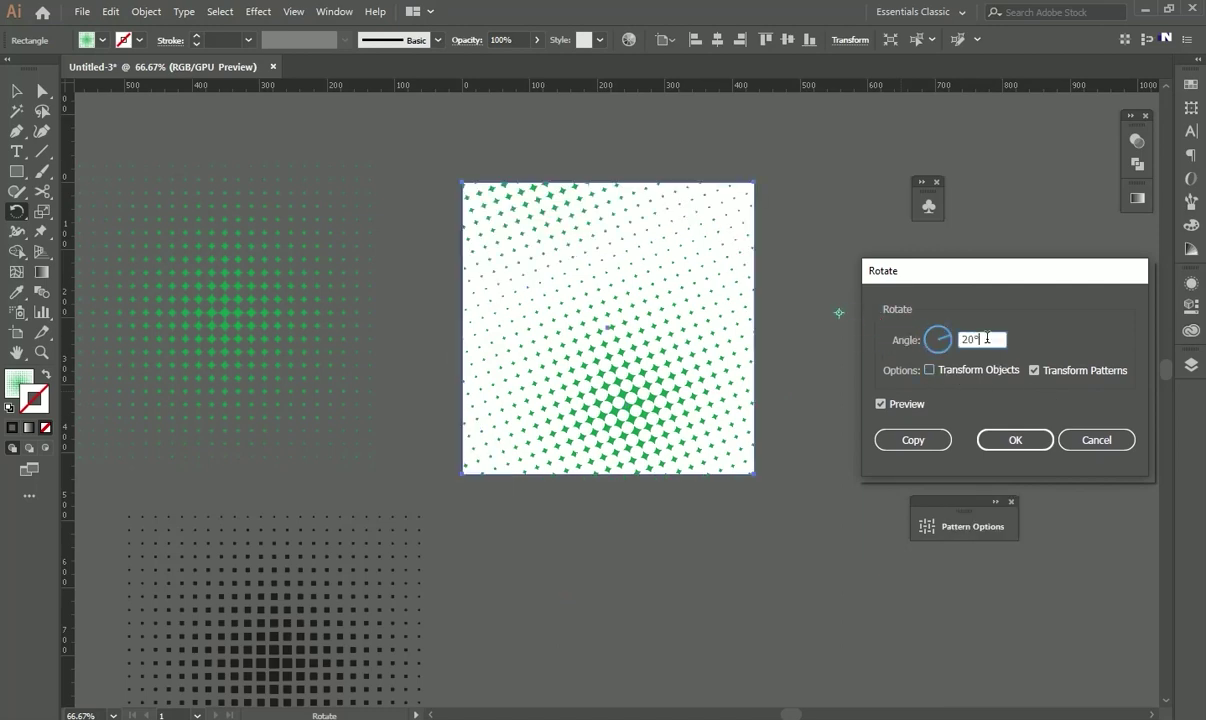
type("180")
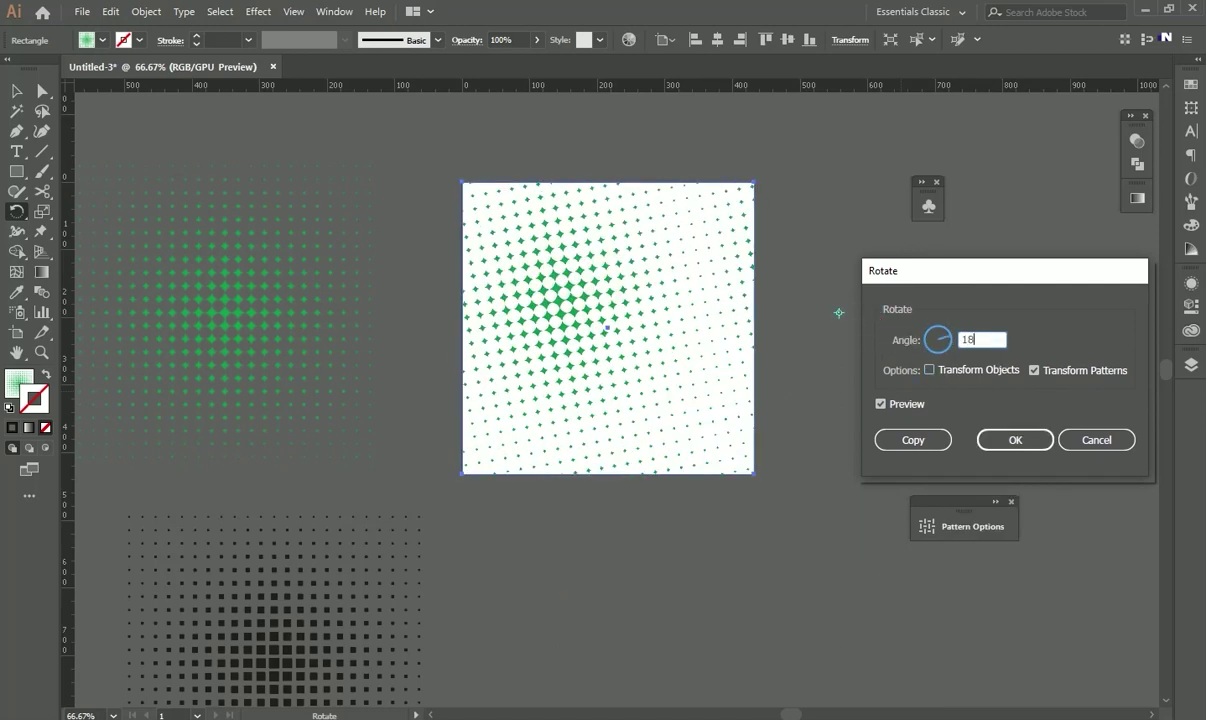
left_click(918, 405)
left_click(921, 405)
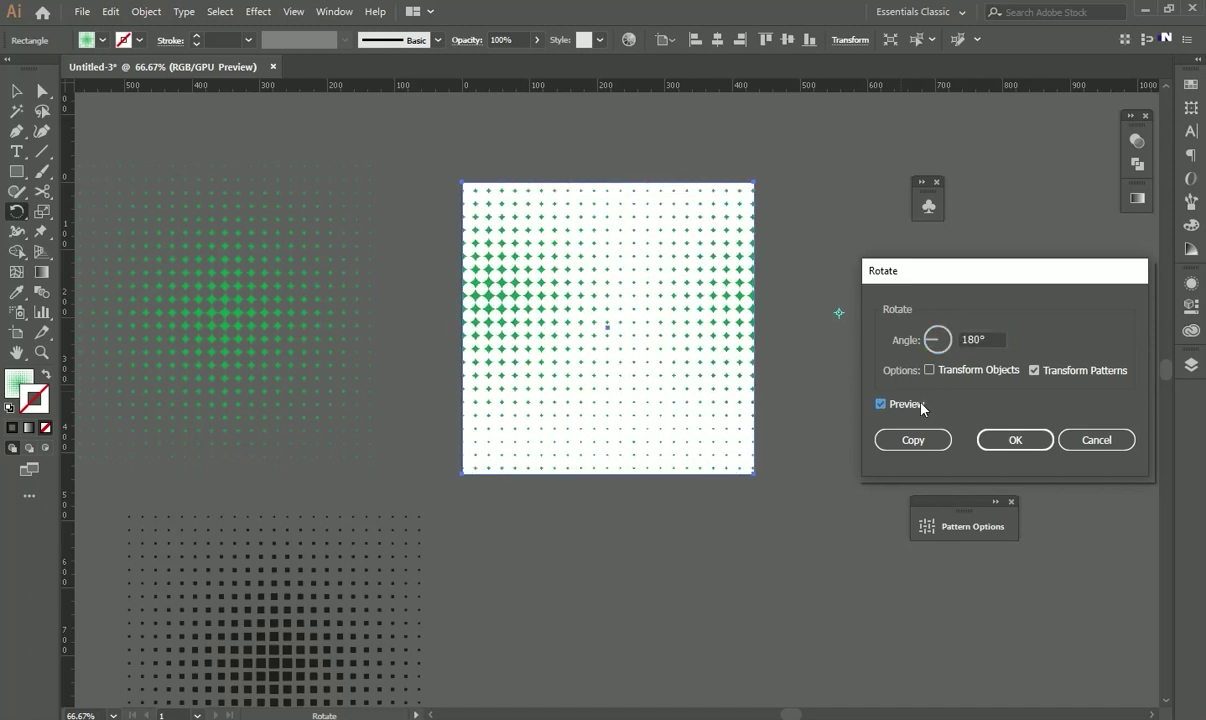
left_click(1010, 440)
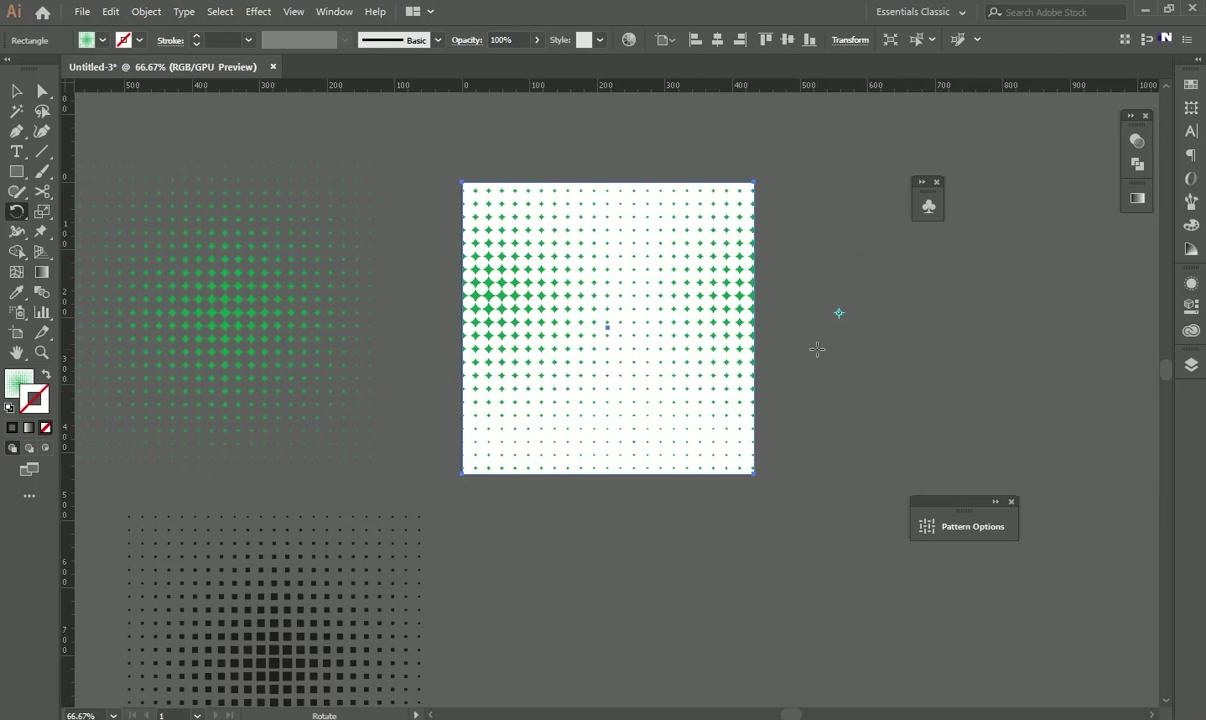
Step: Duplicate the patterned rectangle straight down below the artboard, and reselect the original on the artboard
key("v")
left_click(873, 342)
left_click_drag(851, 390, 853, 339)
left_click(588, 247)
left_click_drag(574, 246, 575, 567)
left_click(729, 248)
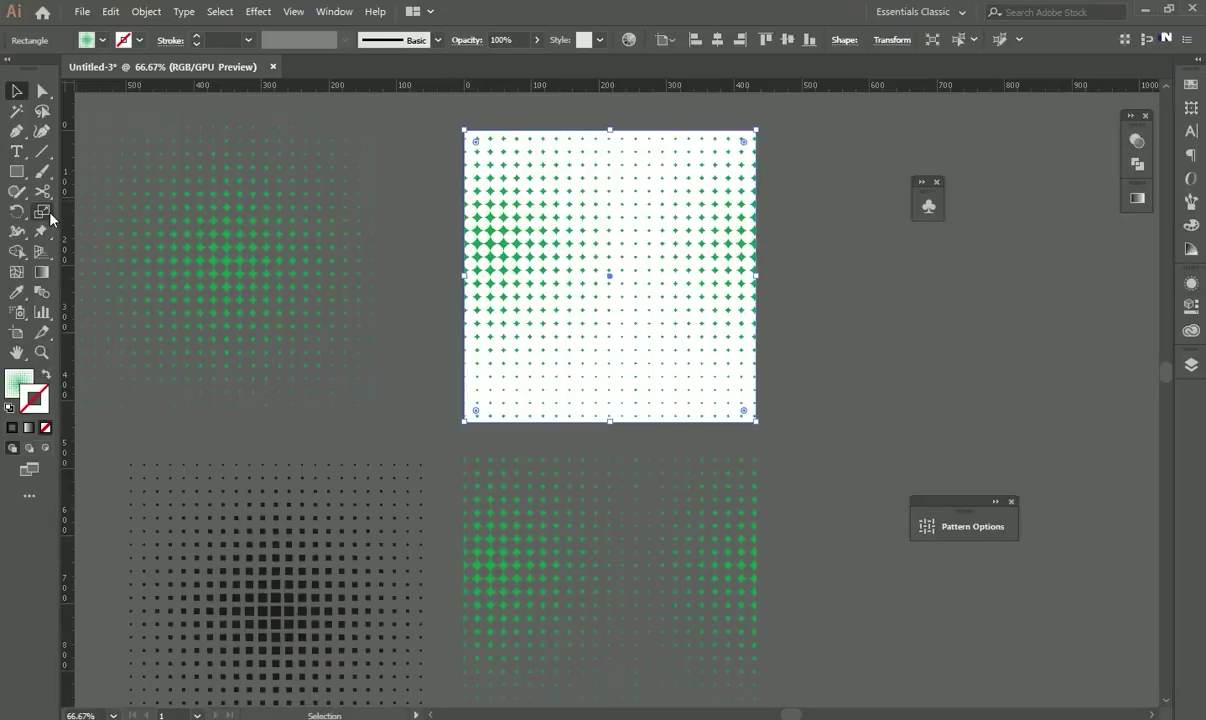
Step: Open the Scale options for the artboard rectangle about a point to its right, and turn off Transform Objects so only the pattern scales
left_click(84, 209)
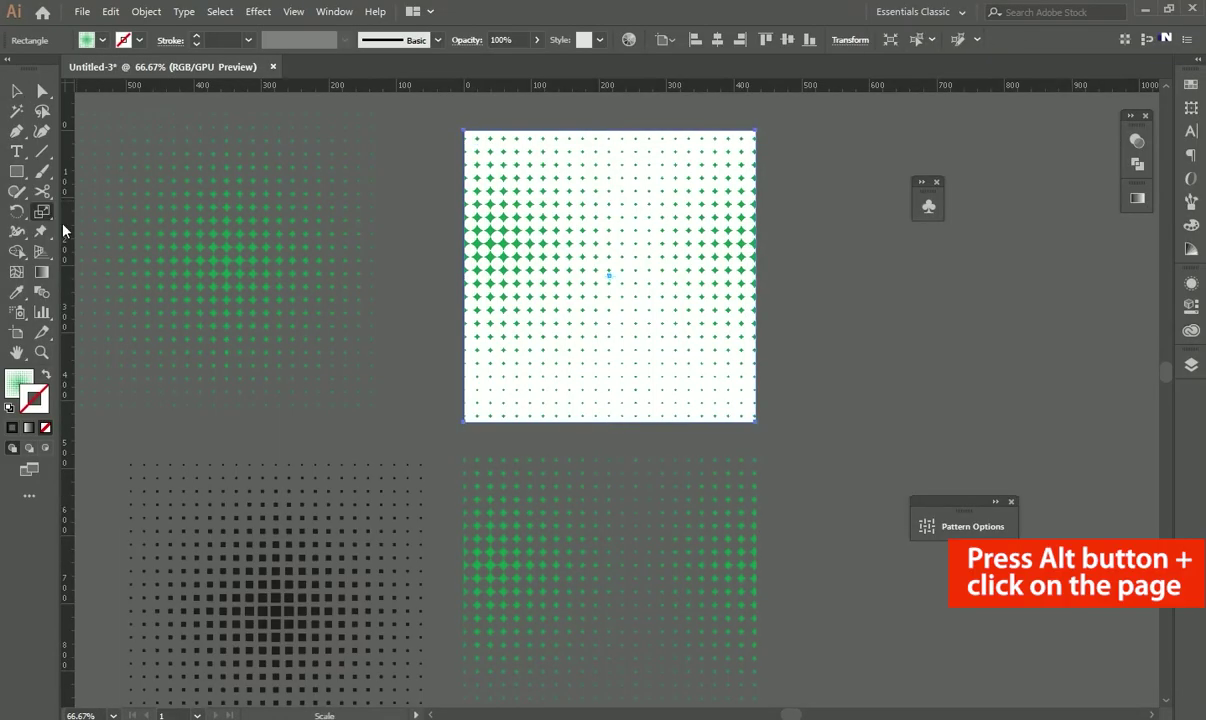
left_click(830, 281, "alt")
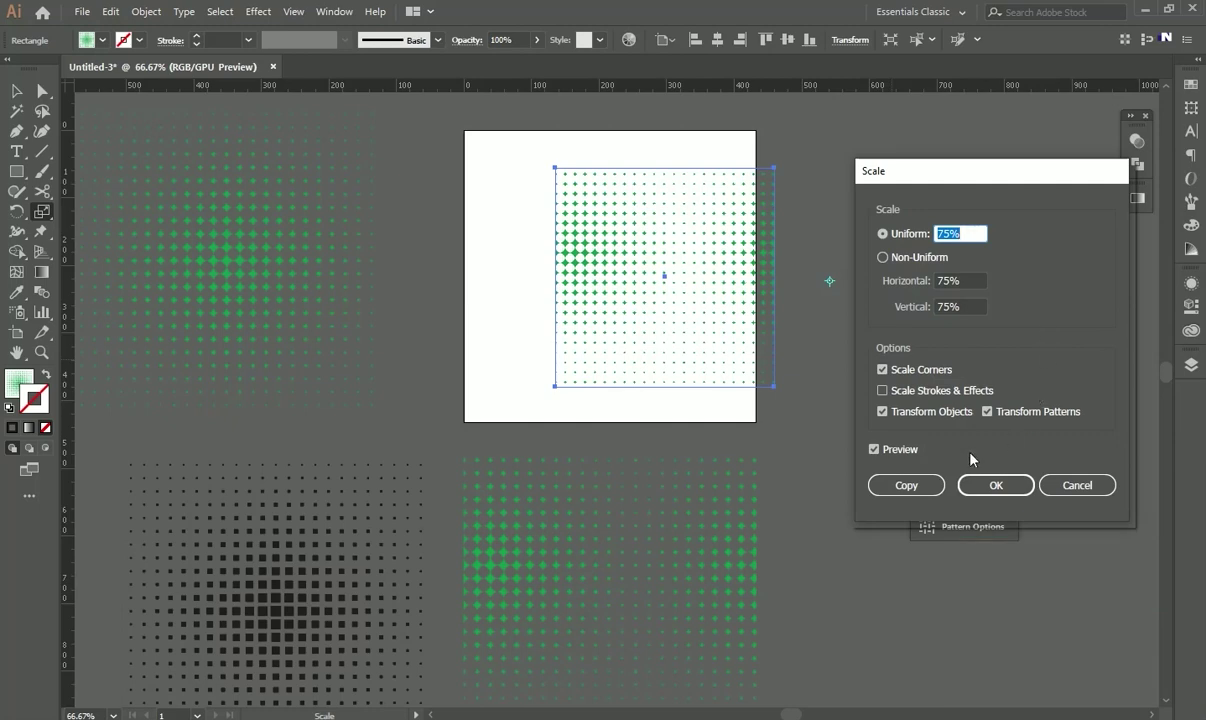
left_click(883, 412)
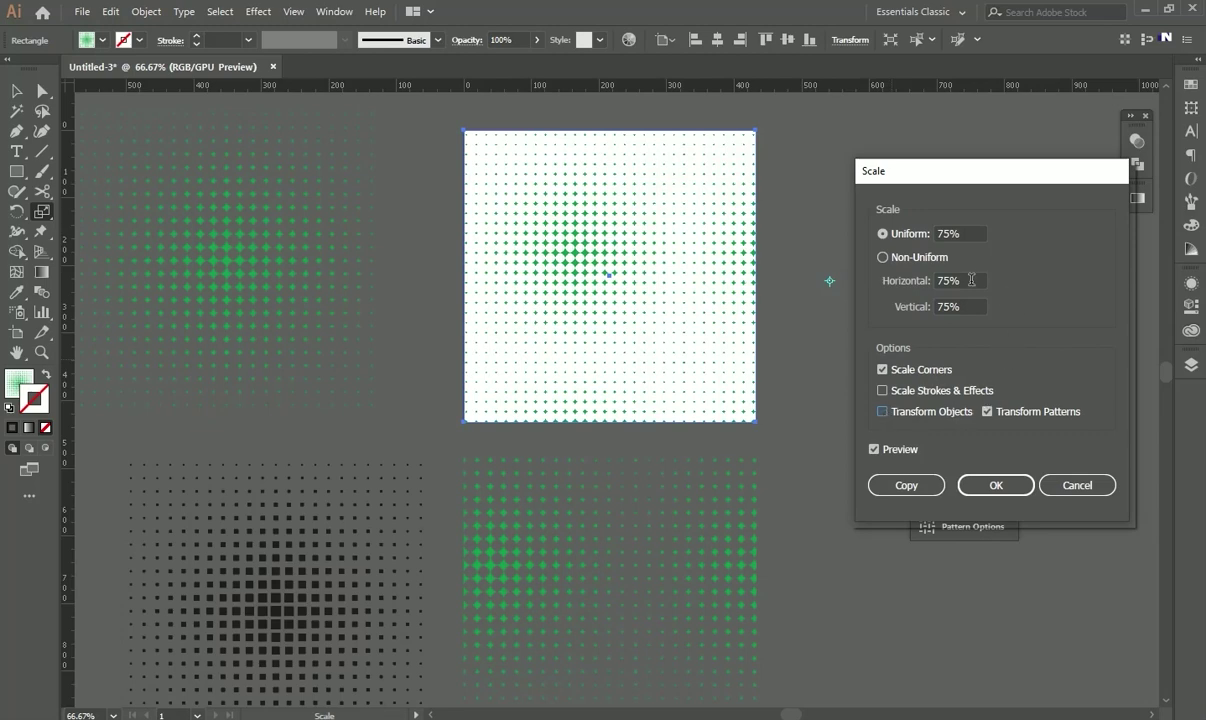
Step: Try a uniform pattern scale of 50% and compare it using the preview
left_click_drag(974, 234, 927, 234)
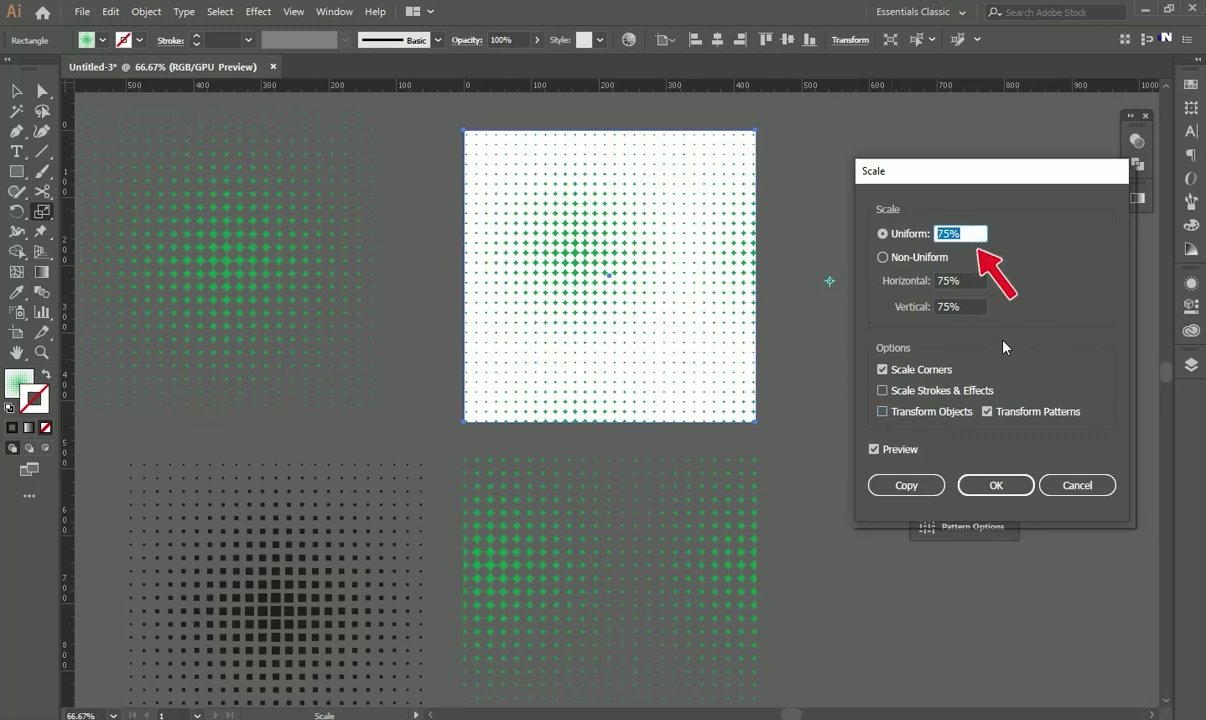
type("50")
left_click(877, 451)
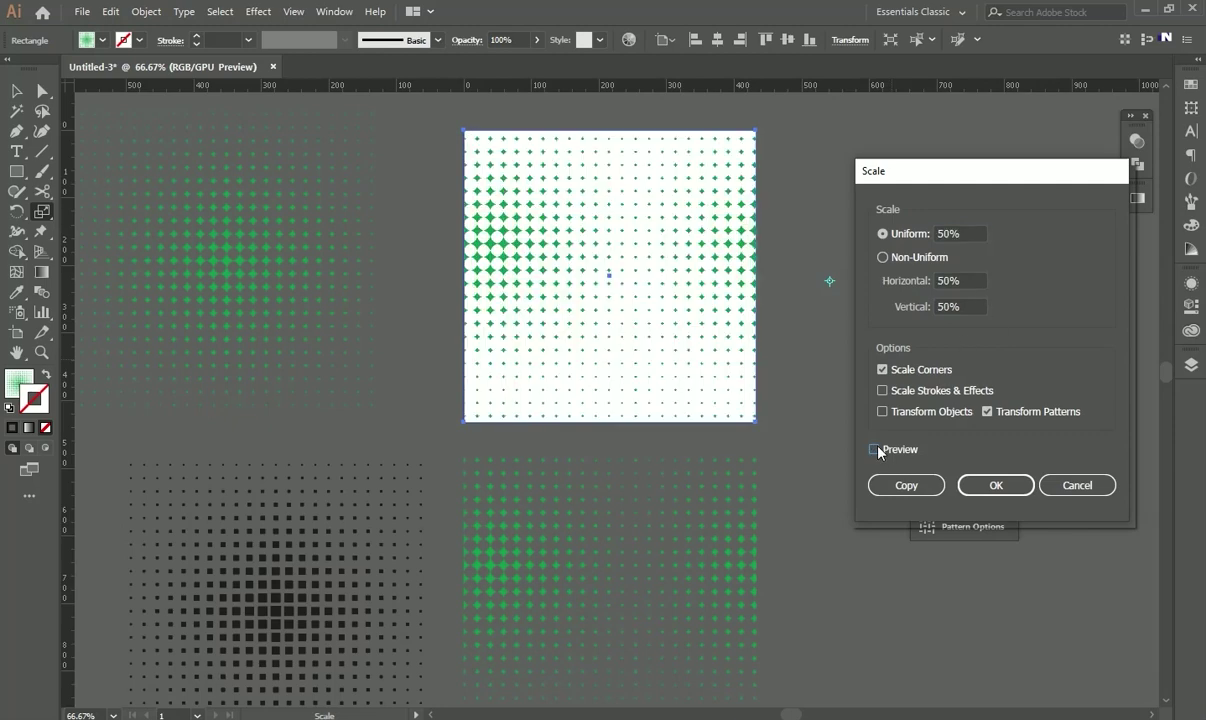
left_click(877, 451)
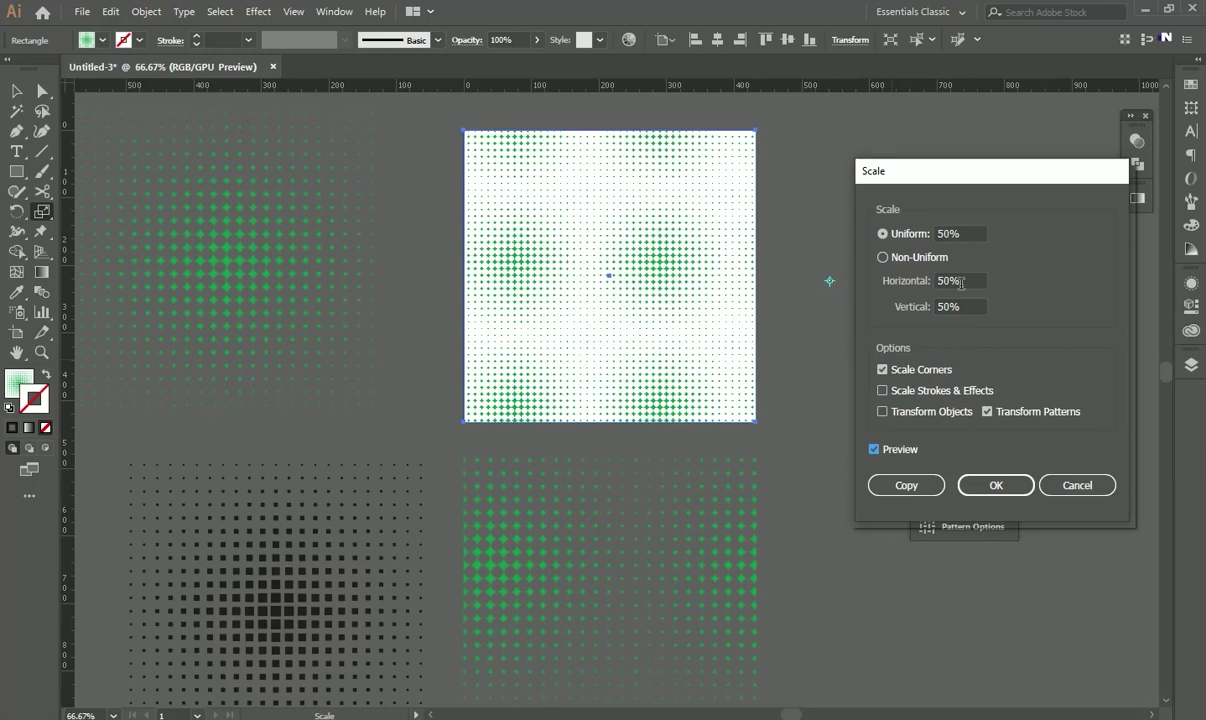
Step: Scale the artboard rectangle's pattern uniformly to 85%, compare it using the preview, and apply it
double_click(975, 234)
type("85")
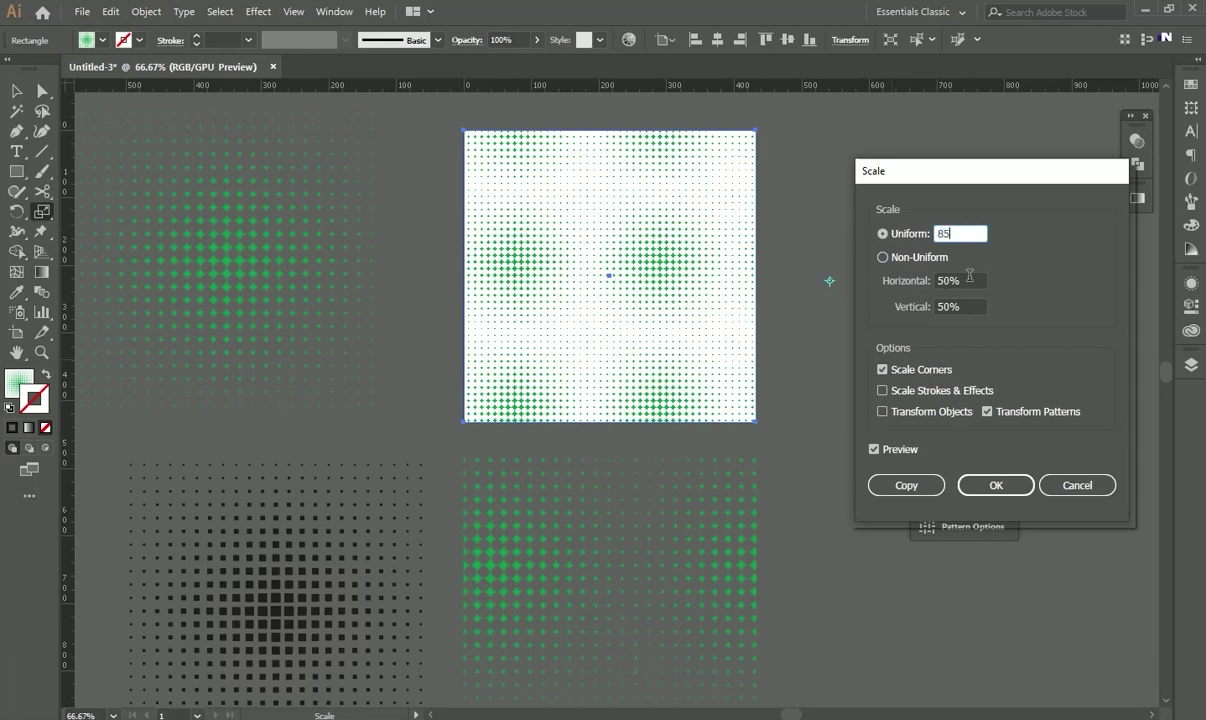
left_click(913, 450)
left_click(913, 450)
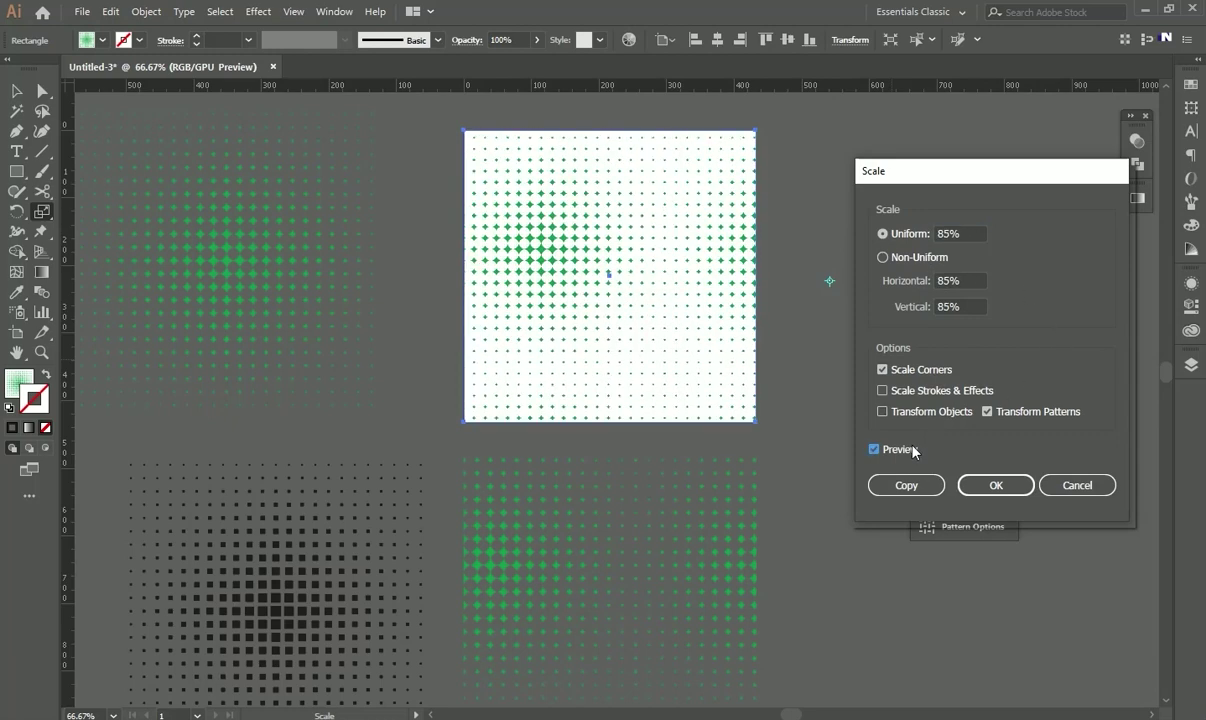
left_click(1017, 487)
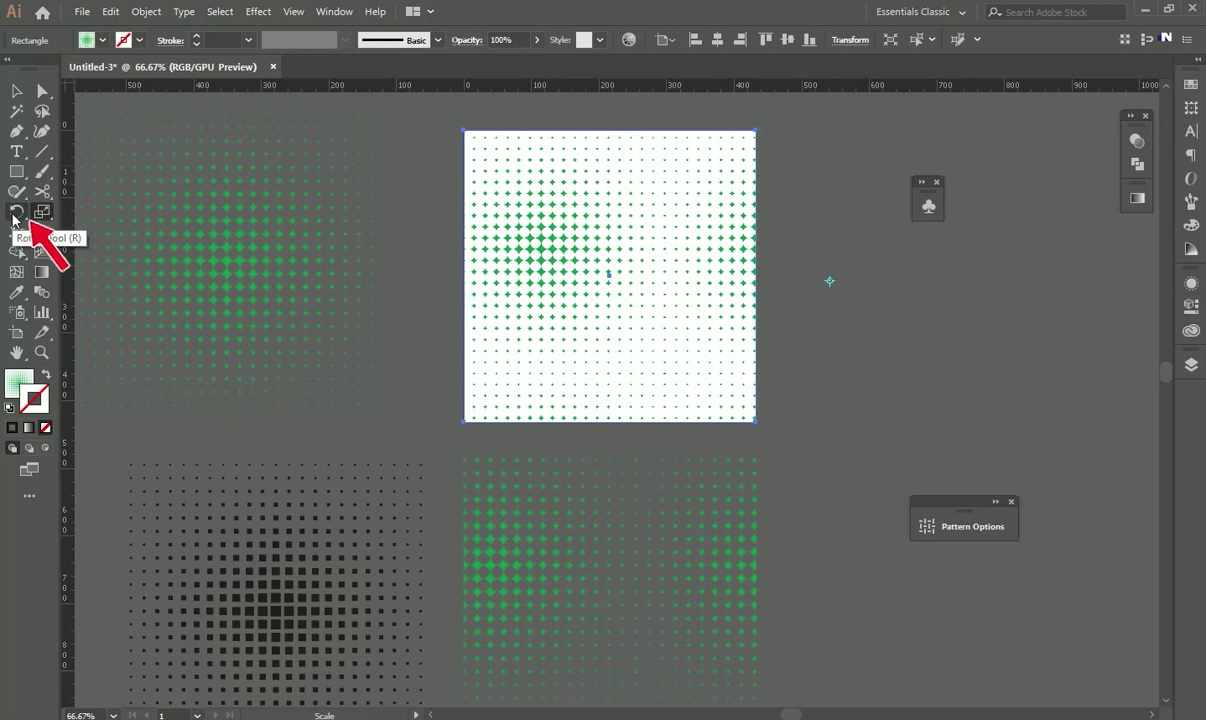
Step: Rotate only the artboard rectangle's pattern by 45° about a point just right of the artboard, and deselect the rectangle
left_click(15, 212)
left_click(784, 254, "alt")
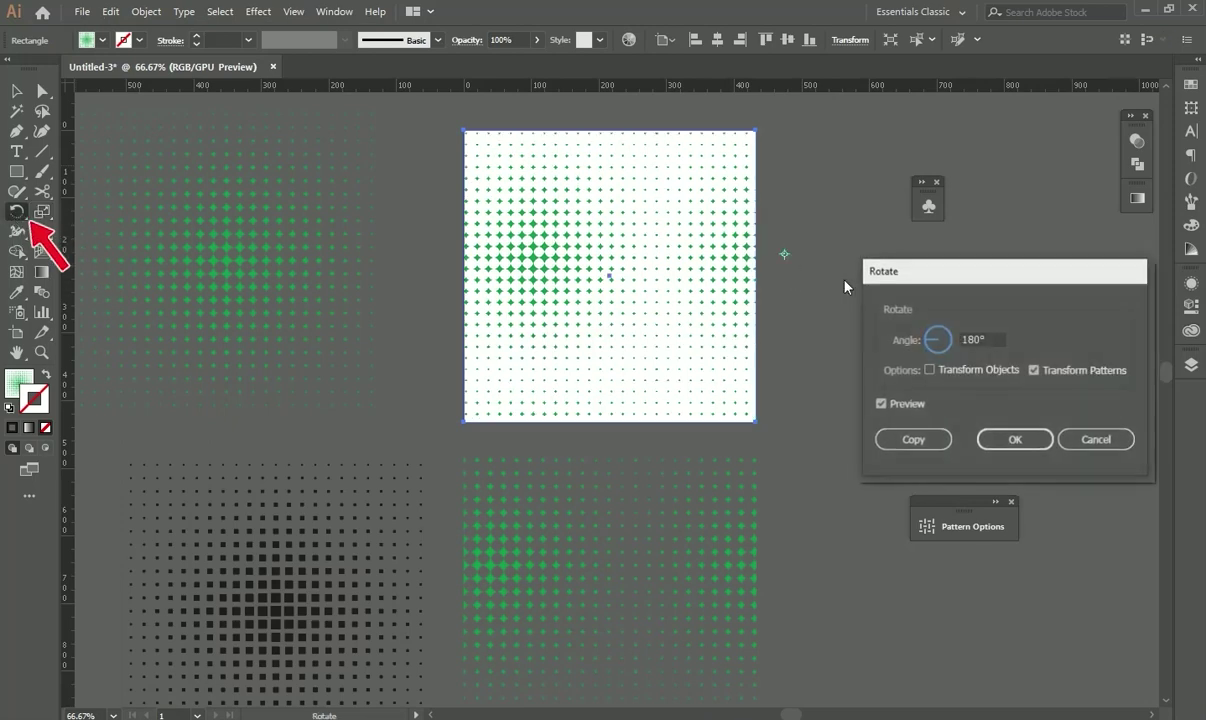
left_click_drag(986, 336, 957, 340)
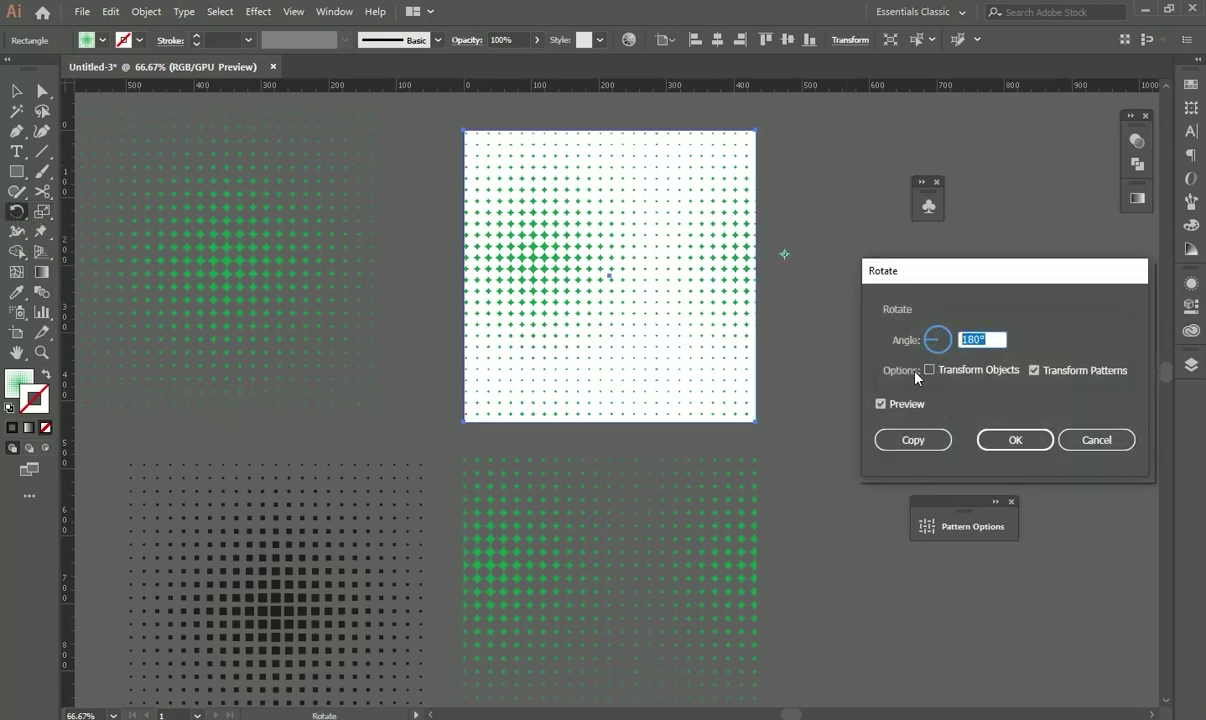
type("45")
key("Tab")
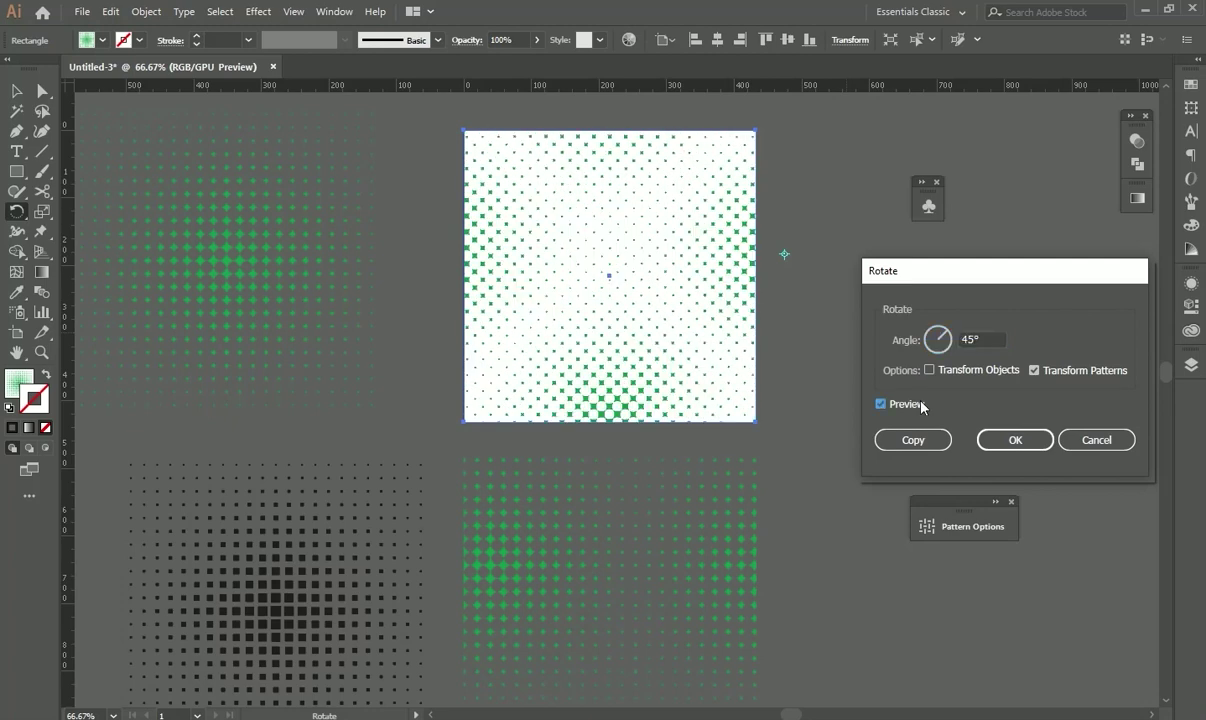
left_click(1009, 441)
left_click(17, 91)
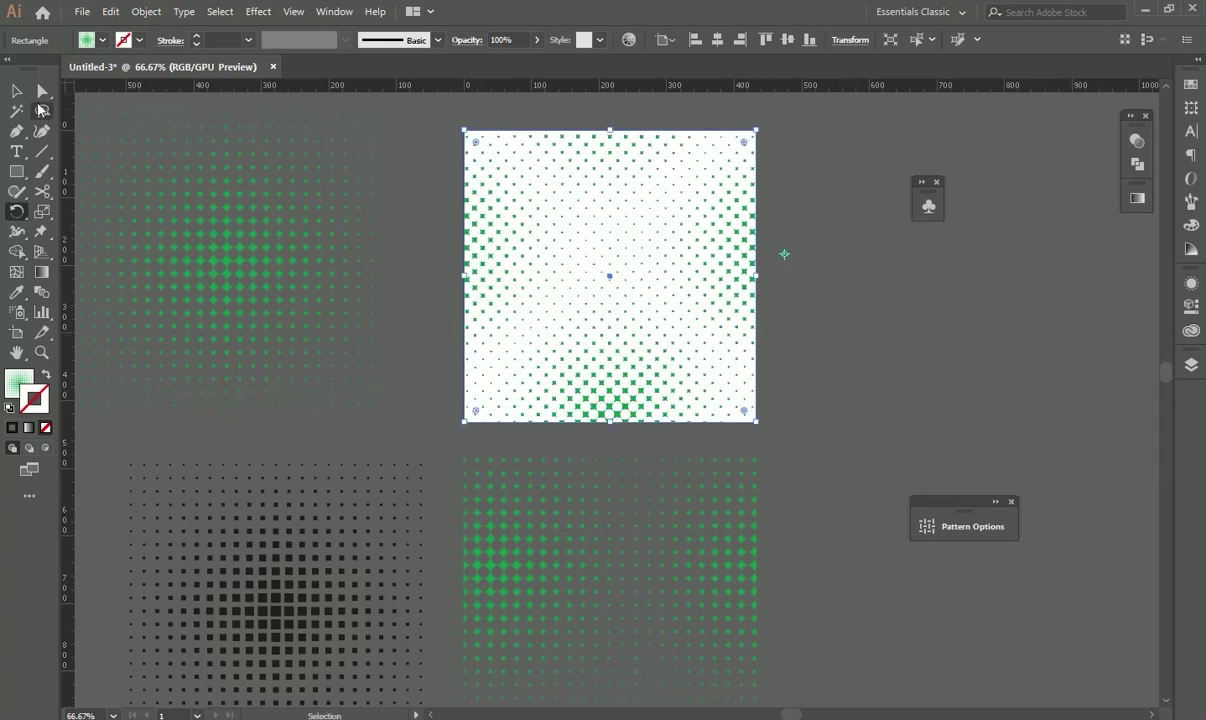
left_click(856, 292)
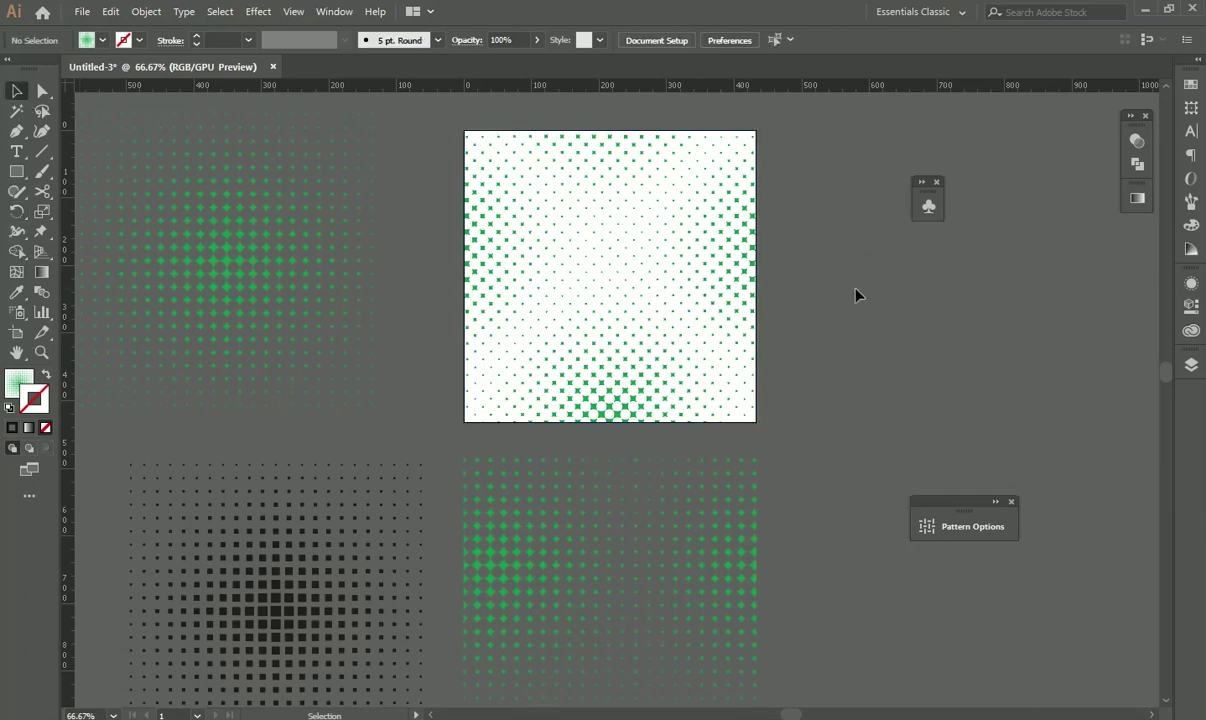
Step: Select the patterned rectangle copy below the artboard
left_click(736, 314)
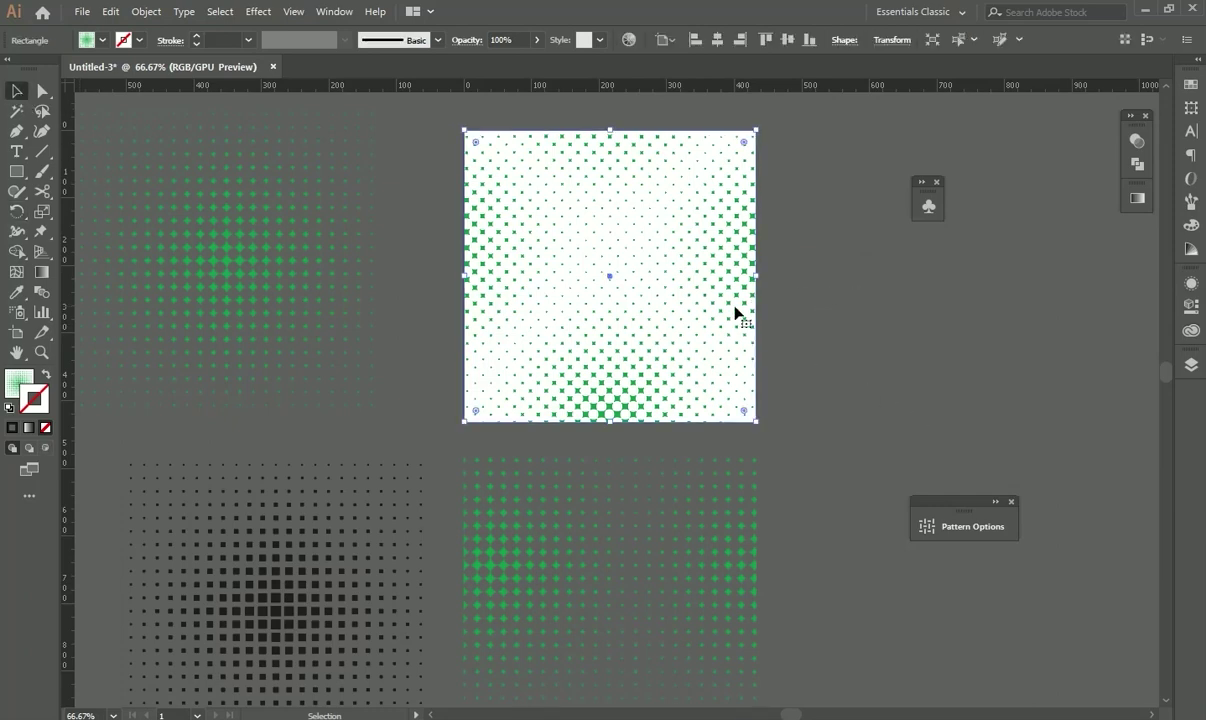
left_click(707, 532)
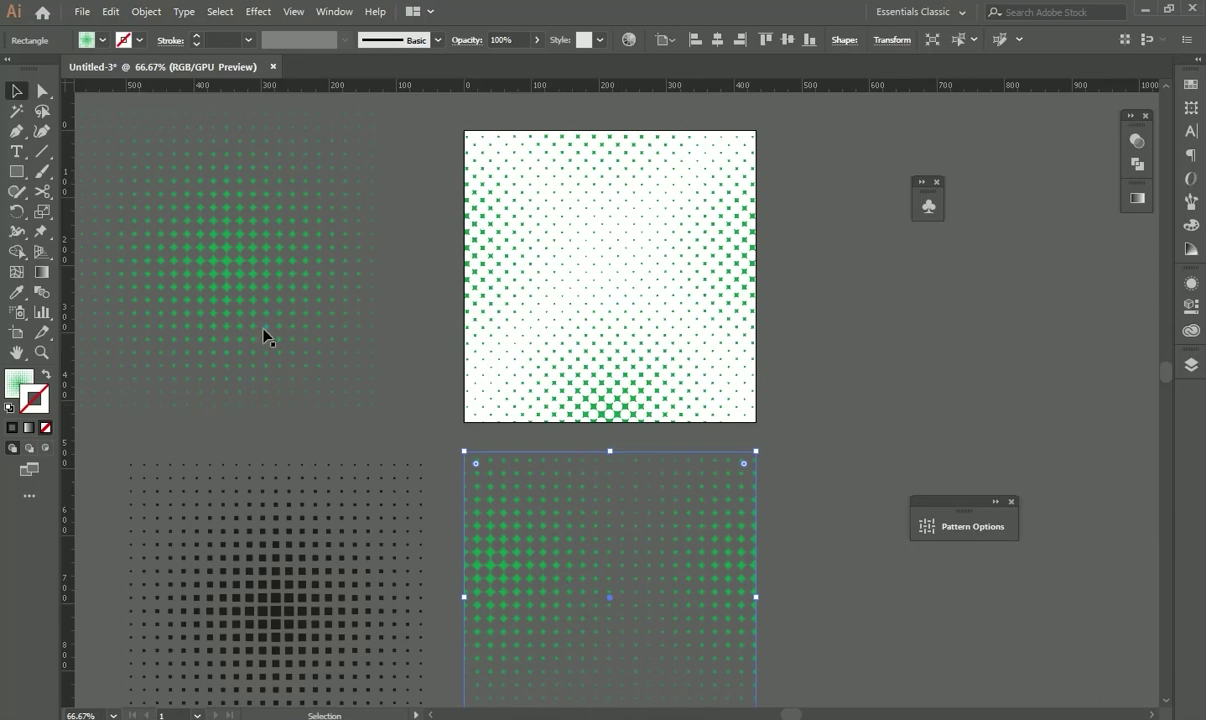